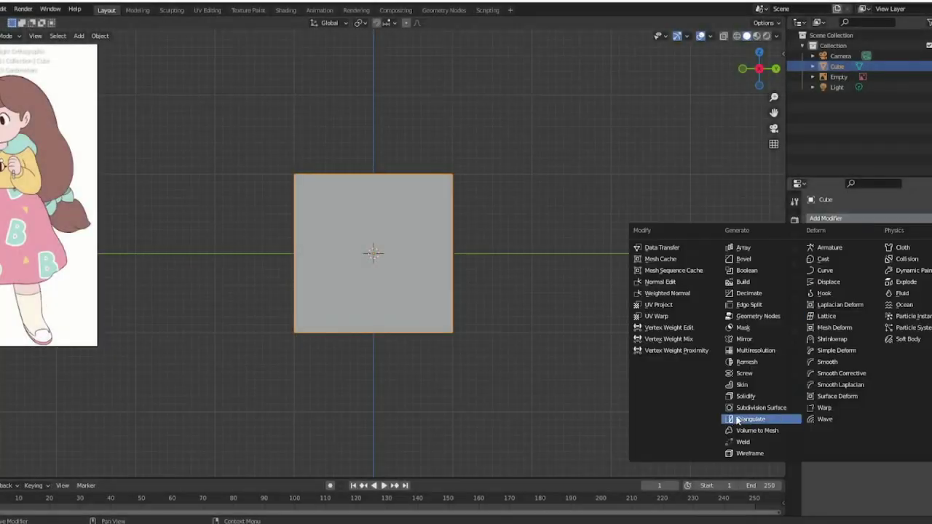
Step: Add a level-2 Subdivision Surface to the cube and pull its upper vertices into a rounded head
left_click(750, 419)
key("ctrl+2")
key("Tab")
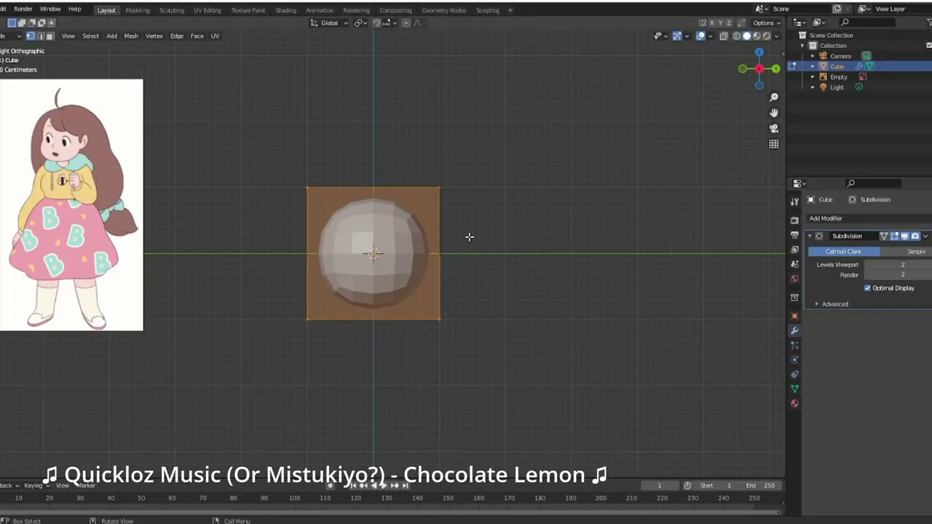
left_click_drag(612, 223, 256, 109)
key("ctrl+KP_1")
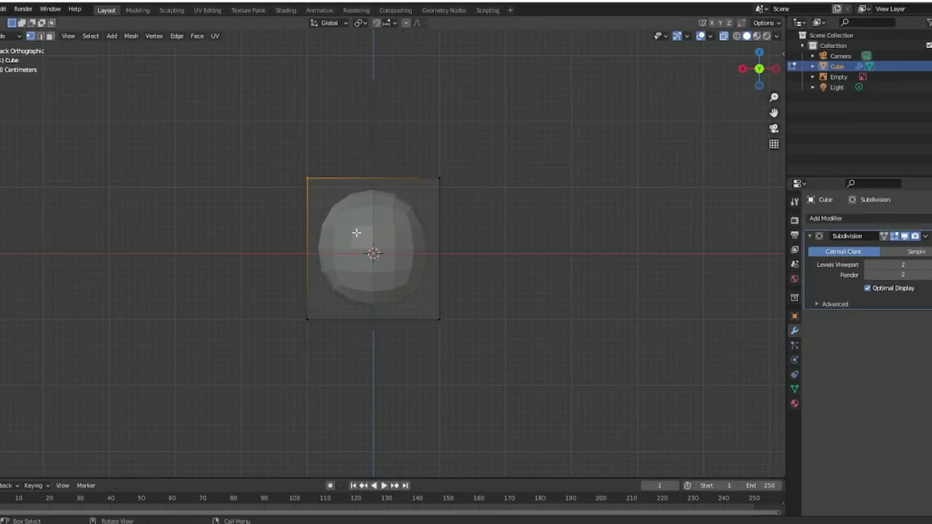
key("g")
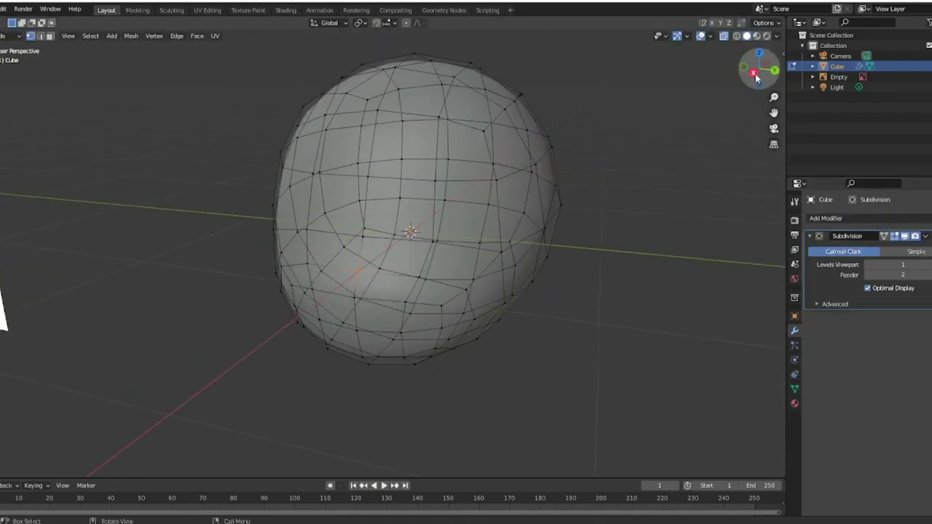
left_click(757, 72)
left_click(756, 77)
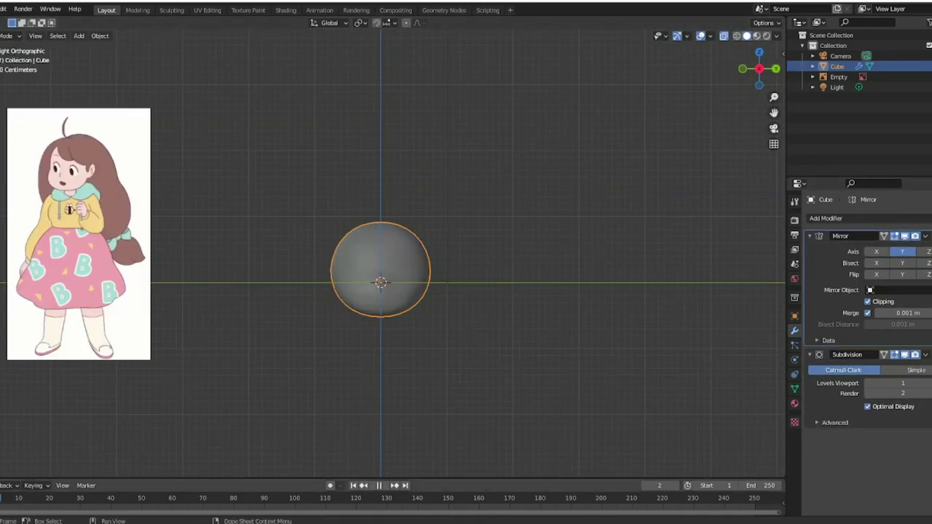
Step: Add a metaball Ball to the scene to start the body blob
left_click(79, 36)
left_click(218, 83)
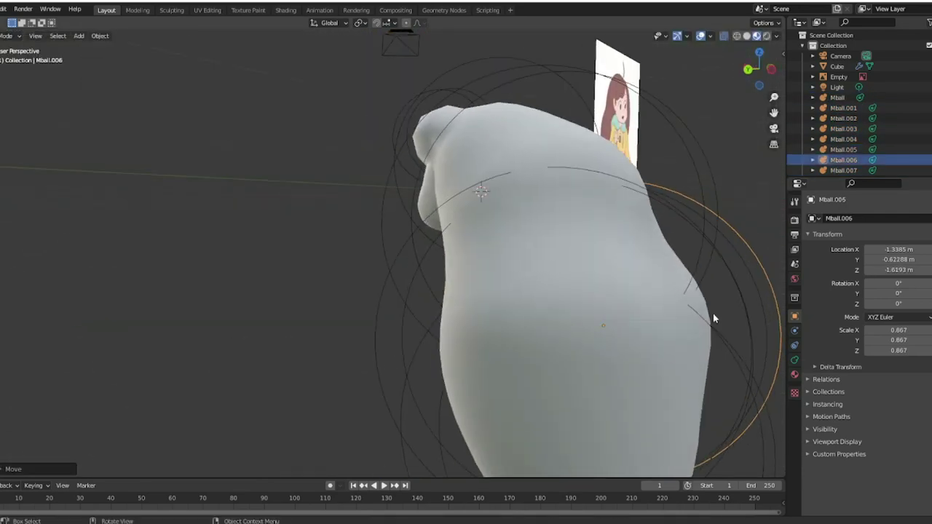
Step: Select the Mball.004 metaball, then select the head's upper vertices for shaping the ear
mouse_move(653, 316)
middle_mouse_down()
mouse_move(583, 281)
mouse_move(728, 270)
middle_mouse_up()
left_click(761, 83)
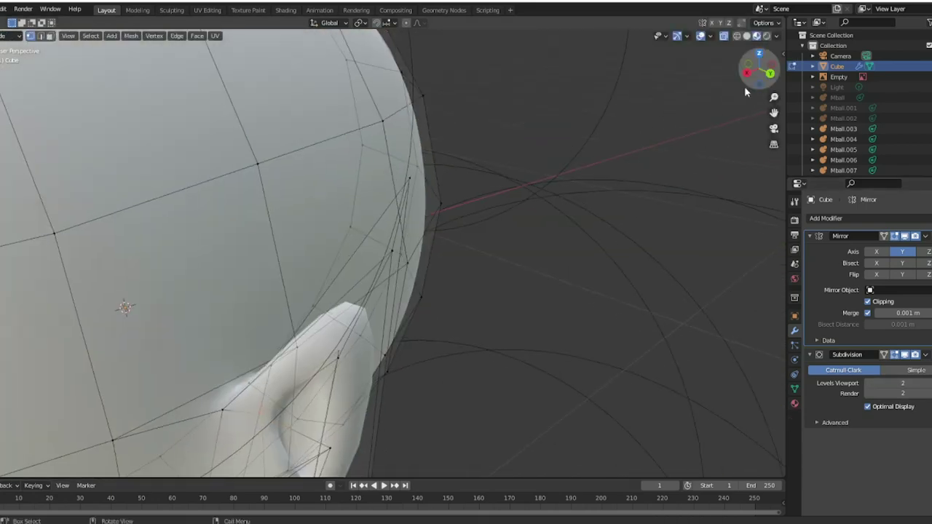
left_click_drag(277, 109, 422, 206)
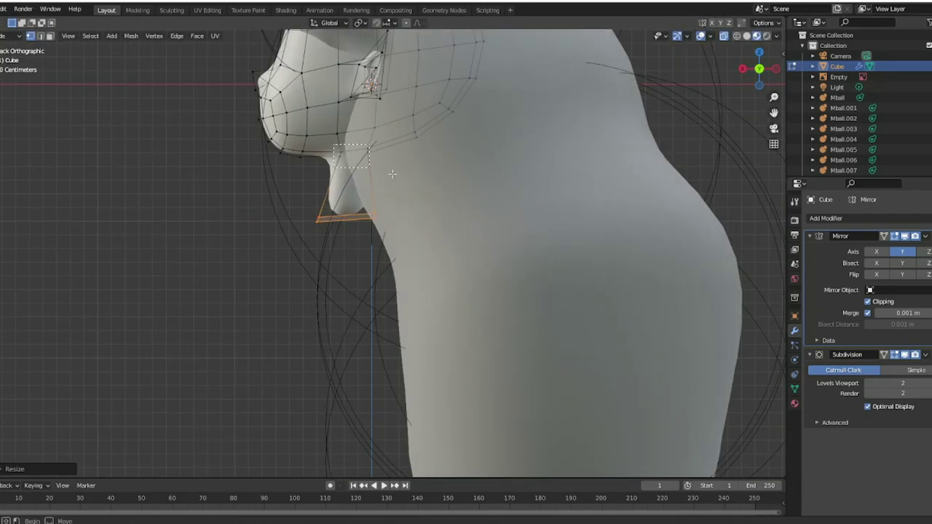
Step: Add an edge loop around the neck and confirm a knife cut on it
middle_click_drag(385, 206, 370, 216)
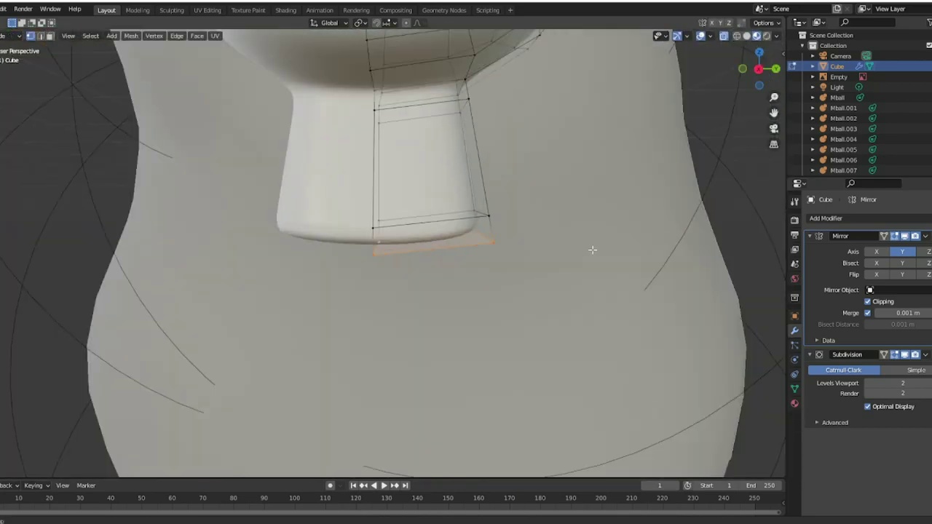
left_click(299, 208)
middle_click_drag(298, 207, 348, 227)
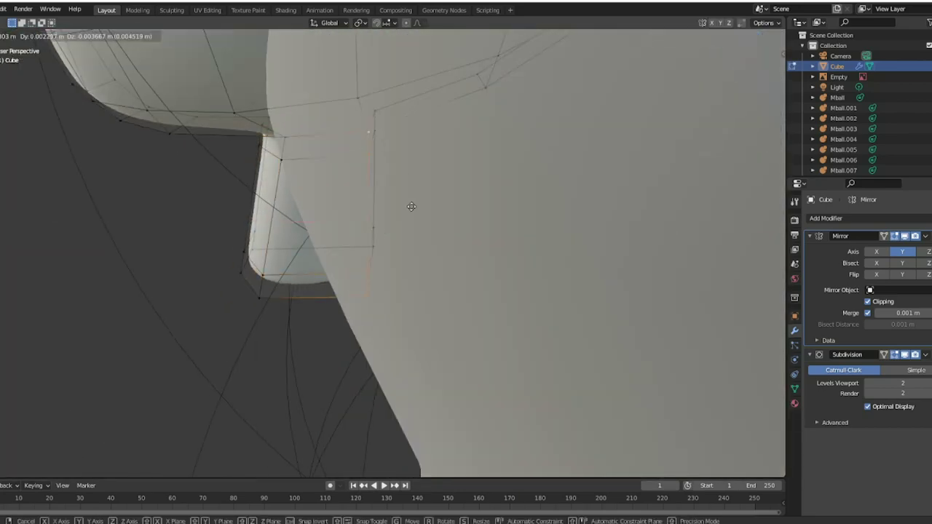
left_click(411, 207)
middle_click_drag(411, 207, 364, 271)
key("Return")
mouse_move(342, 106)
middle_mouse_down()
mouse_move(410, 141)
mouse_move(381, 268)
mouse_move(491, 170)
mouse_move(437, 204)
mouse_move(378, 254)
mouse_move(521, 171)
middle_mouse_up()
scroll(382, 267, "down", 3)
scroll(364, 265, "down", 5)
Step: Back in Object Mode, move the Mball.009 metaball into place near the head
key("Tab")
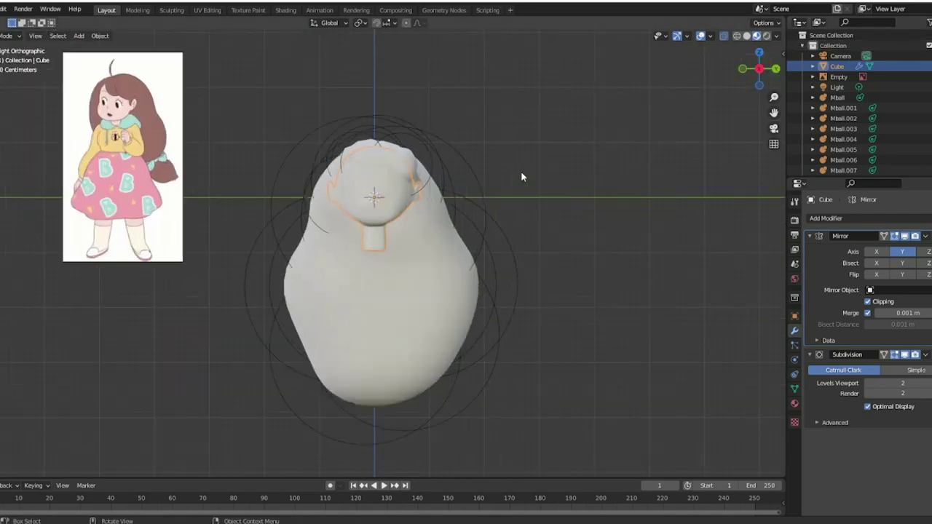
scroll(521, 171, "up", 3)
left_click(422, 186)
mouse_move(422, 186)
middle_mouse_down()
mouse_move(337, 210)
mouse_move(485, 158)
mouse_move(436, 175)
mouse_move(407, 208)
middle_mouse_up()
scroll(458, 178, "down", 1)
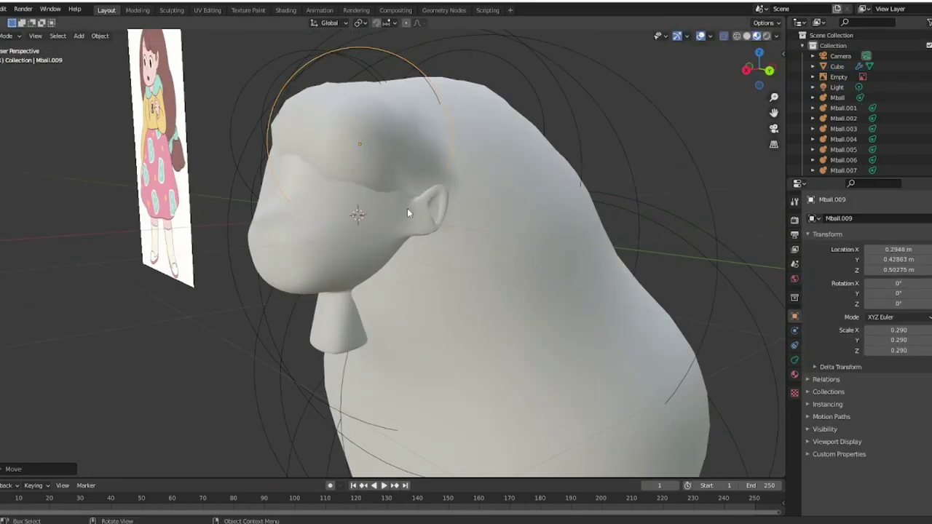
Step: Give the head a new material with a pale pink base color
left_click(407, 208)
left_click(794, 403)
left_click(903, 369)
left_click(860, 197)
middle_click_drag(510, 218, 390, 143, "shift")
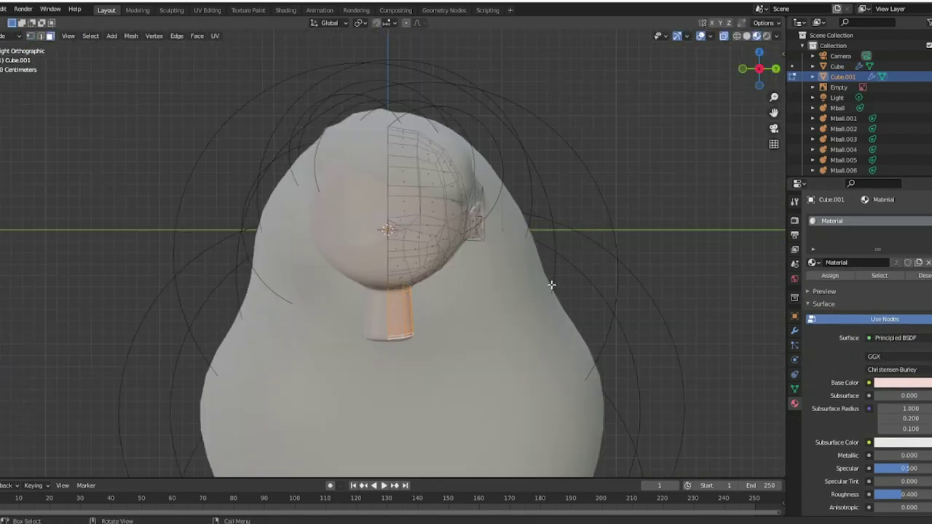
Step: Scale the selected face along the Y axis
scroll(510, 284, "up", 4)
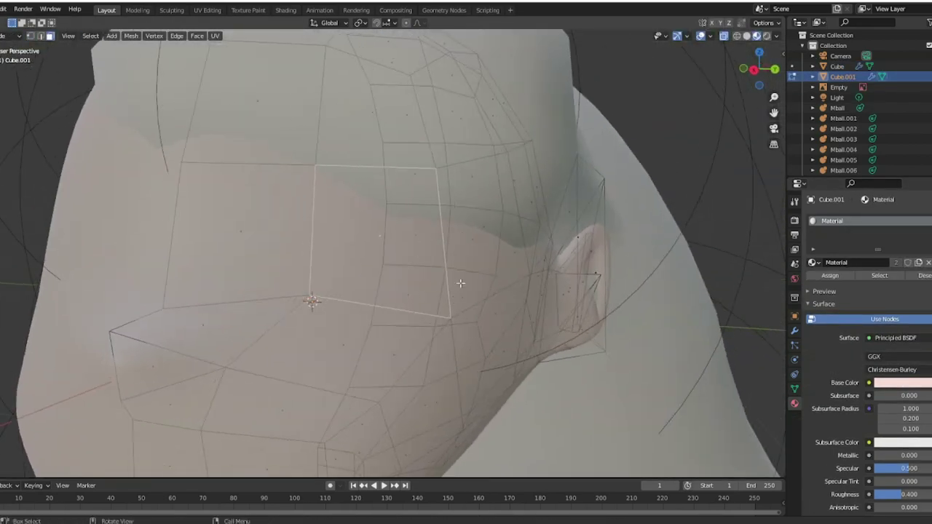
scroll(539, 233, "down", 3)
scroll(612, 219, "up", 2)
key("s")
key("y")
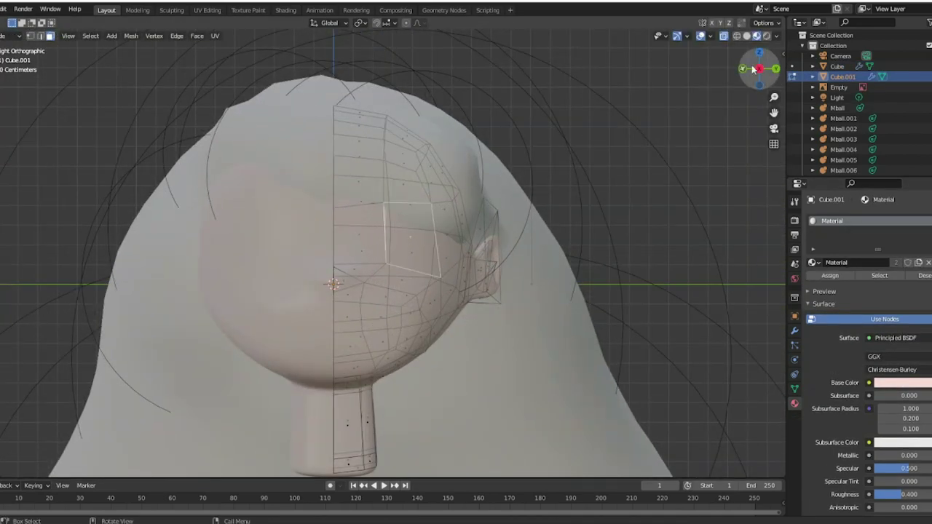
Step: Move the eye-hole vertices along the X axis to shape the eye socket
left_click_drag(754, 69, 510, 182)
middle_click_drag(510, 182, 364, 277)
scroll(306, 291, "up", 3)
scroll(246, 313, "up", 3)
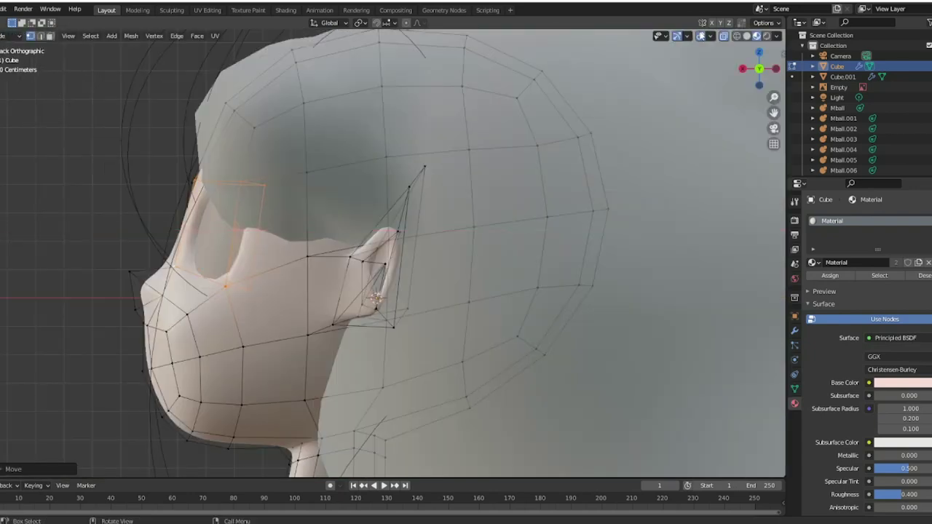
key("g")
key("x")
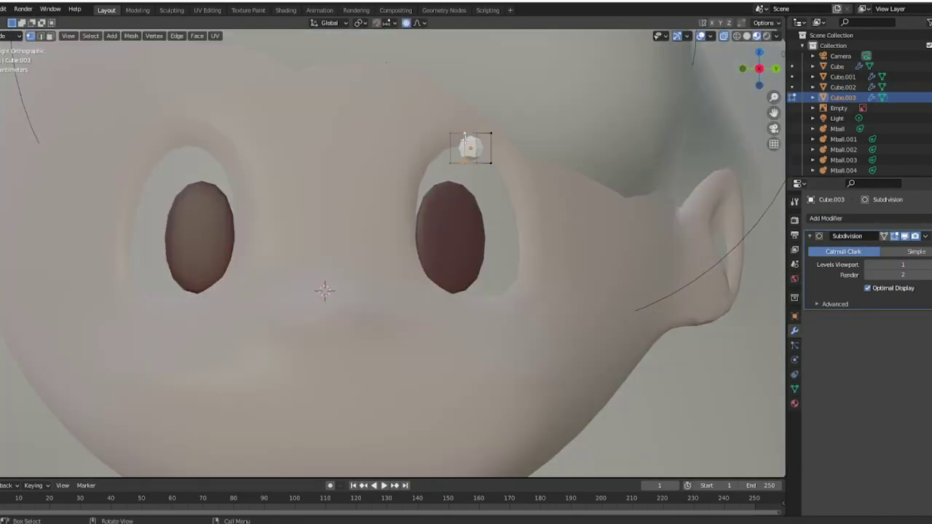
Step: Thicken the eyelid rim with Alt+S and move the vertices above the eye into a brow
key("alt+s")
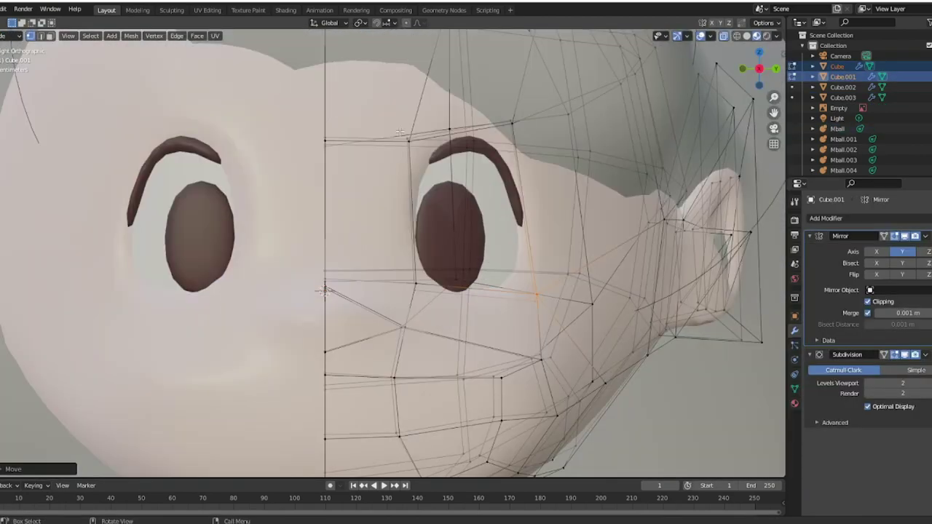
left_click_drag(500, 108, 530, 144)
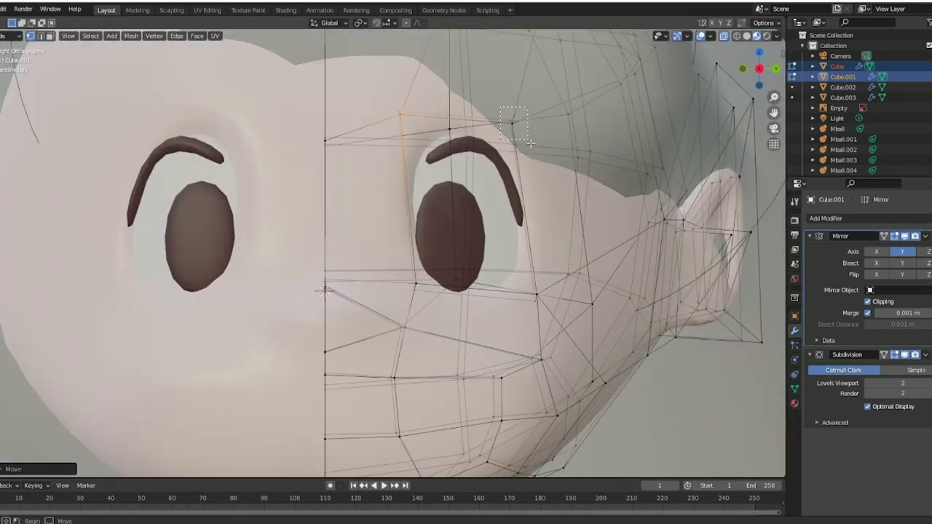
scroll(514, 166, "down", 5)
scroll(457, 247, "up", 4)
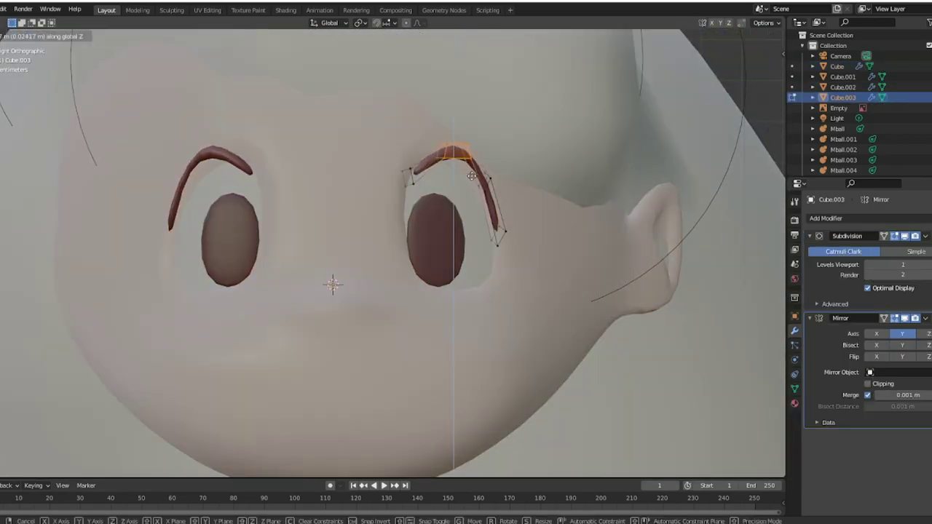
left_click(472, 176)
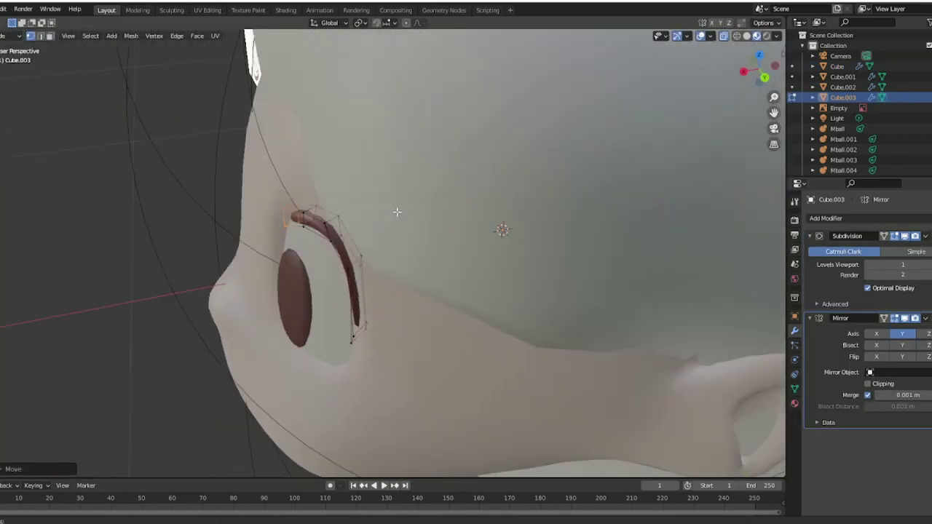
middle_click_drag(471, 175, 694, 185)
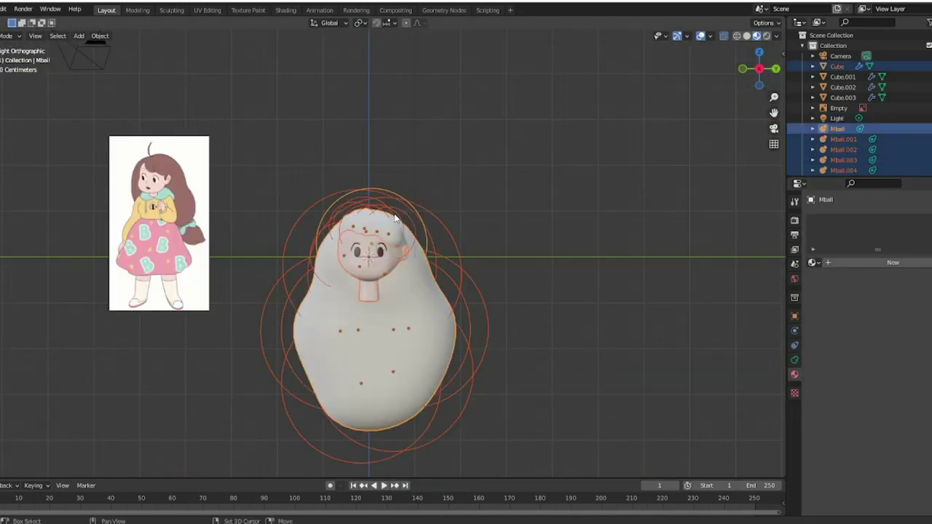
Step: Convert the selected metaballs into one mesh and check the hair from the side
right_click(581, 350)
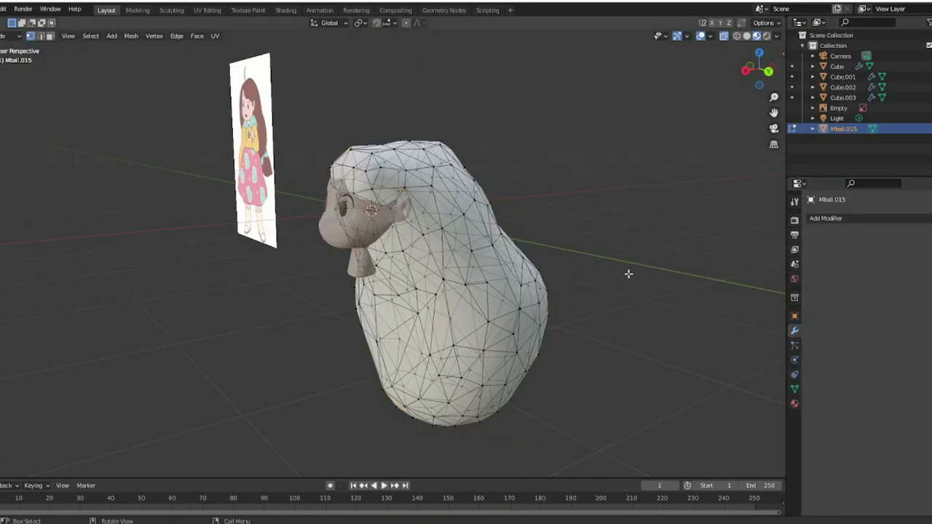
middle_click_drag(358, 174, 474, 280)
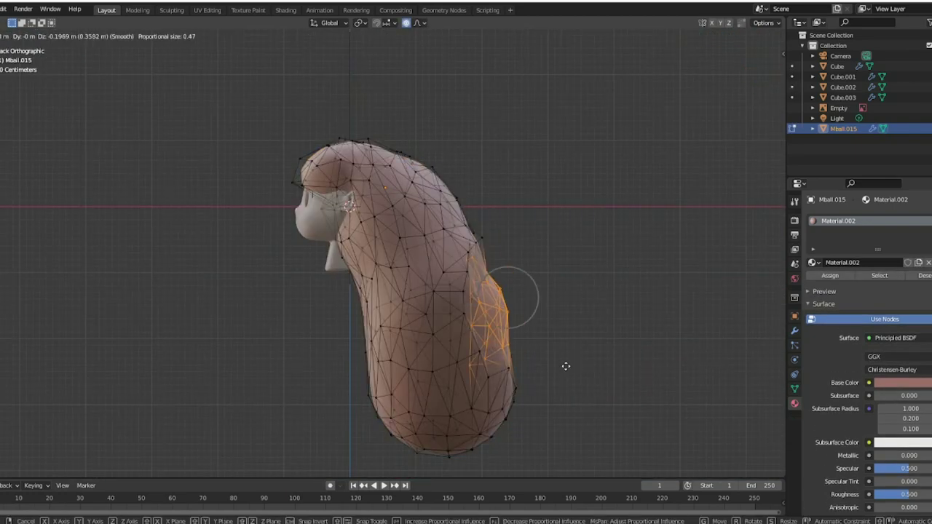
Step: Confirm the proportional hair reshaping and move the eyebrow's end vertices down around the eye
left_click(541, 328)
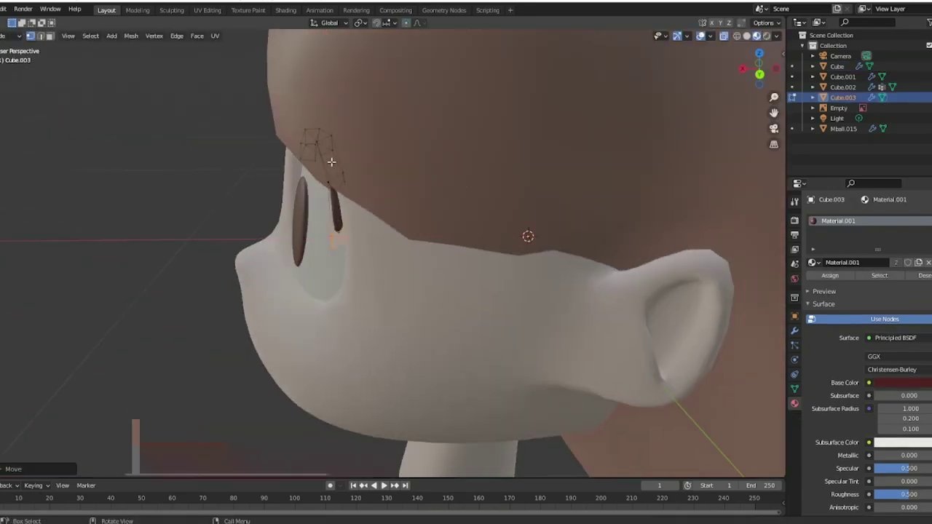
key("g")
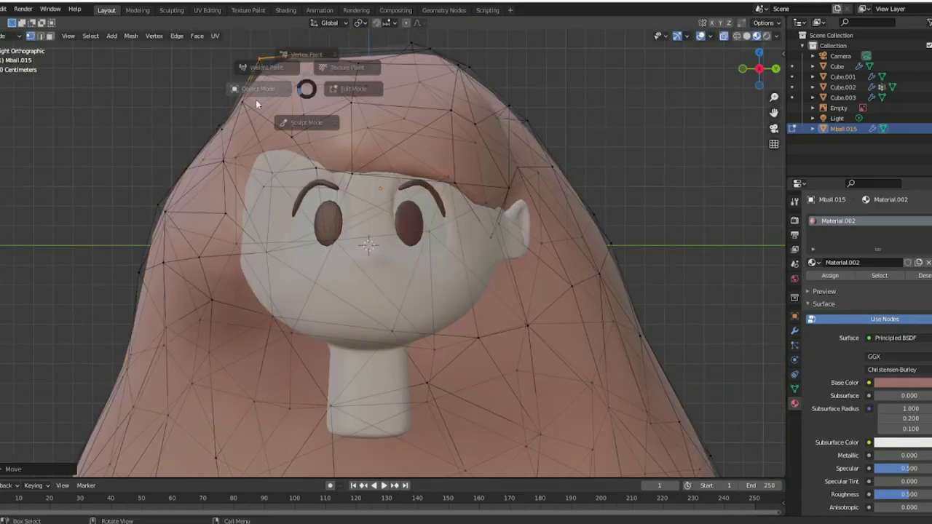
key("ctrl+Tab")
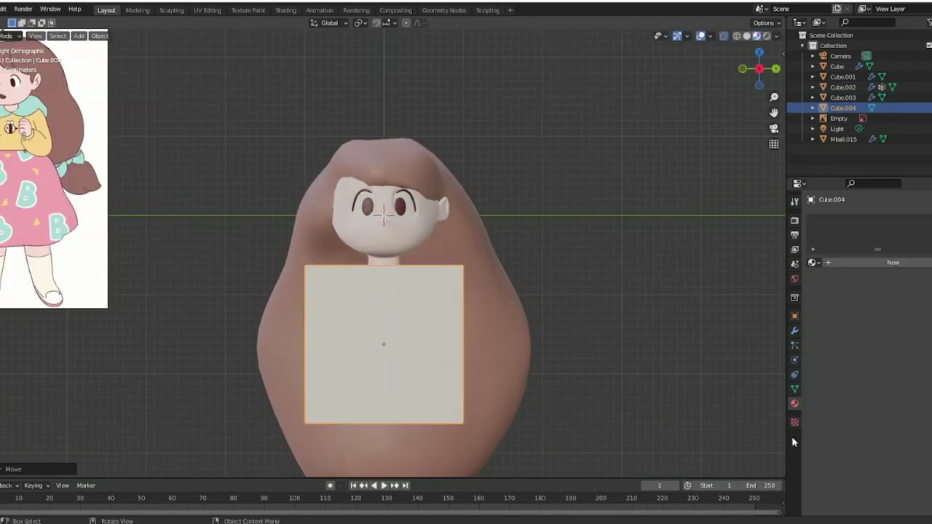
Step: Move the new cube up under the neck and shrink it into a body block
key("Tab")
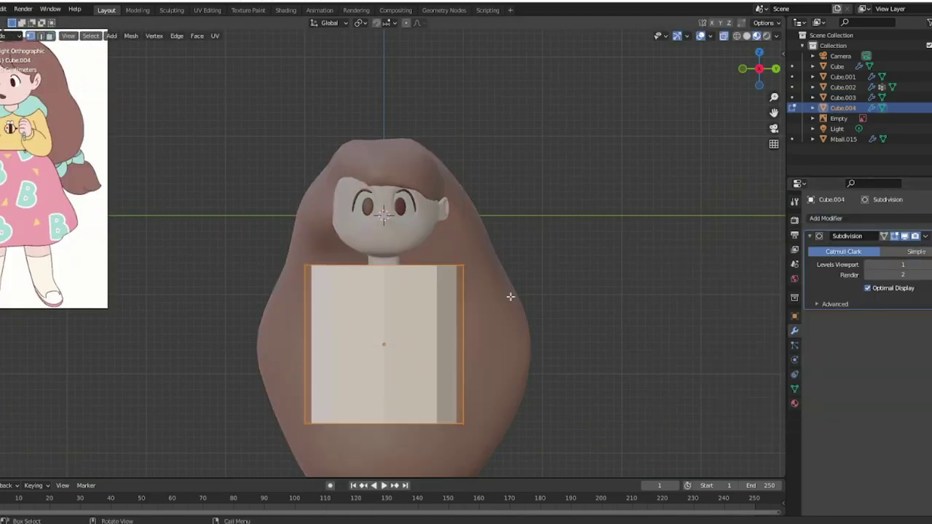
key("g")
key("s")
left_click(487, 349)
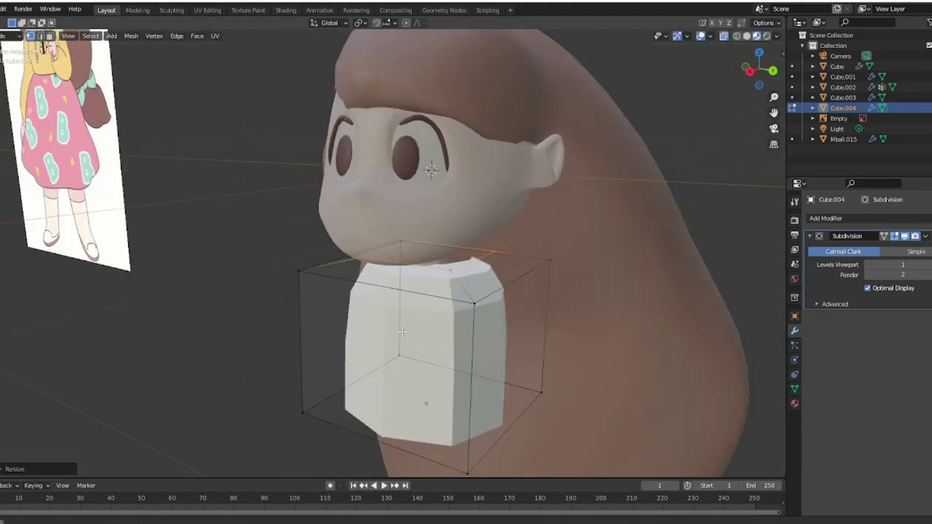
middle_click_drag(486, 349, 614, 253)
Step: Narrow the body cube by scaling it along the X and Y axes
key("ctrl+KP_1")
scroll(514, 292, "up", 4)
key("s")
key("x")
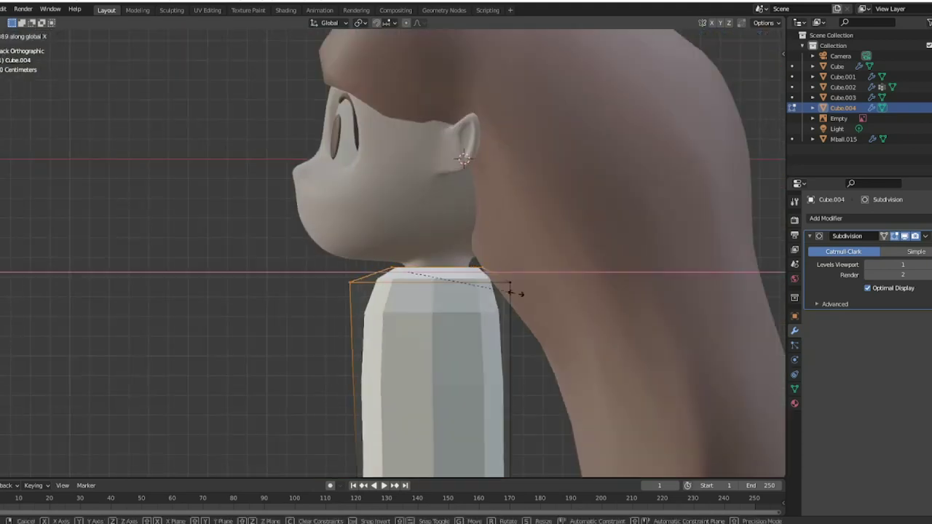
key("KP_3")
scroll(534, 336, "down", 4)
scroll(583, 343, "up", 4)
key("s")
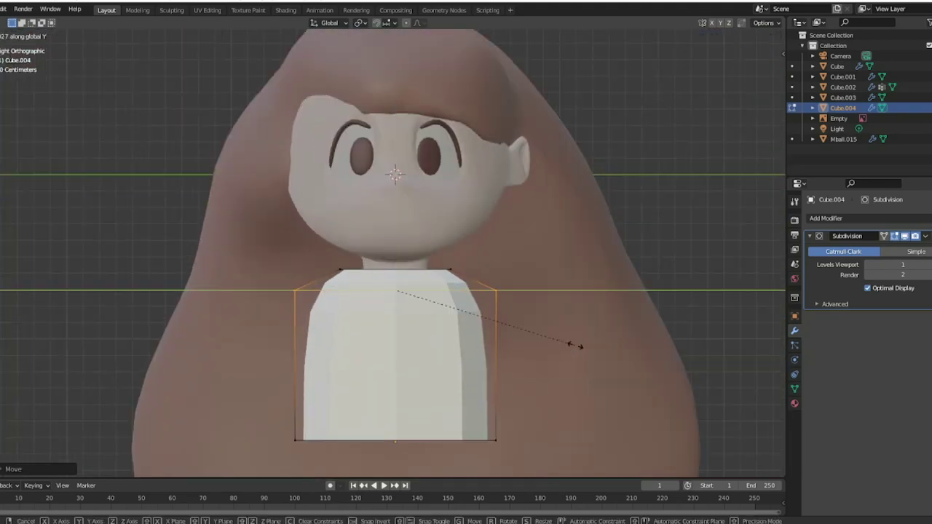
left_click(583, 343)
Step: Reposition the body block along X, checking it in back and front orthographic views
scroll(533, 336, "down", 4)
left_click(776, 67)
scroll(589, 362, "up", 3)
key("g")
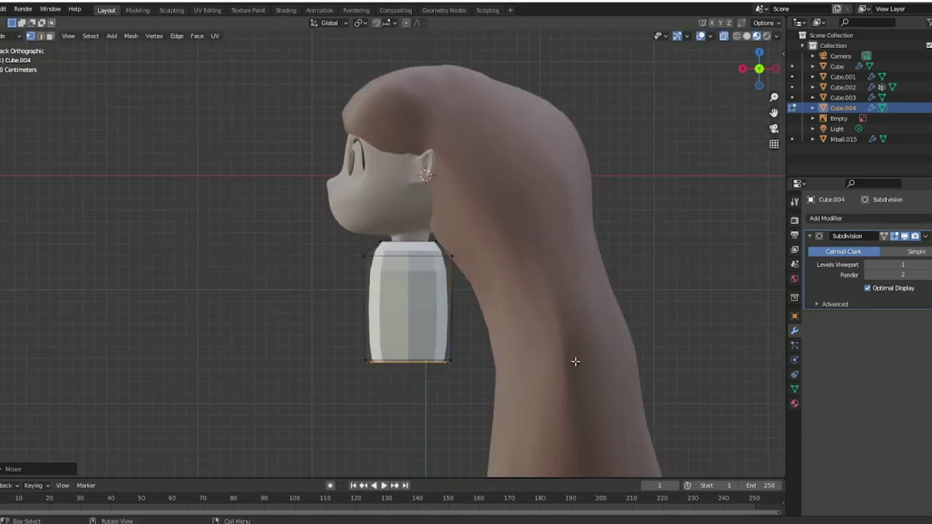
key("KP_3")
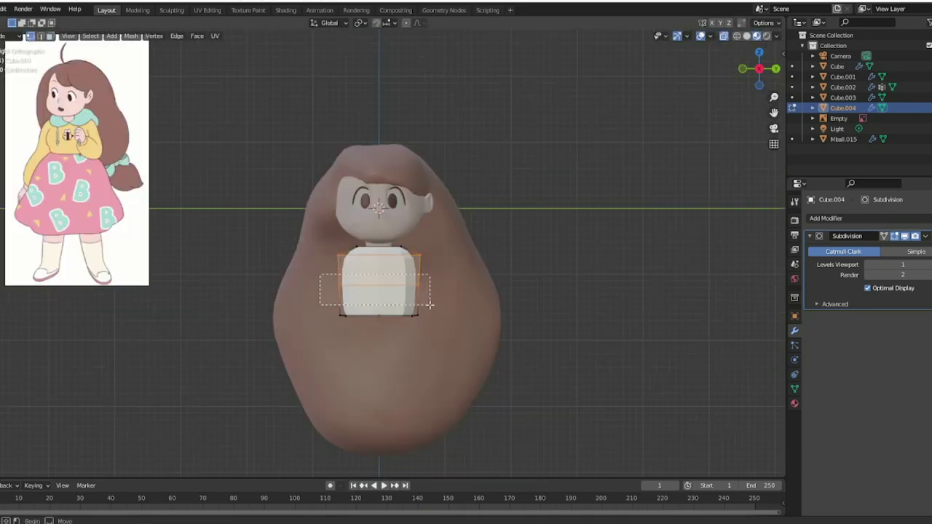
scroll(425, 300, "up", 3)
key("g")
key("x")
key("ctrl+KP_1")
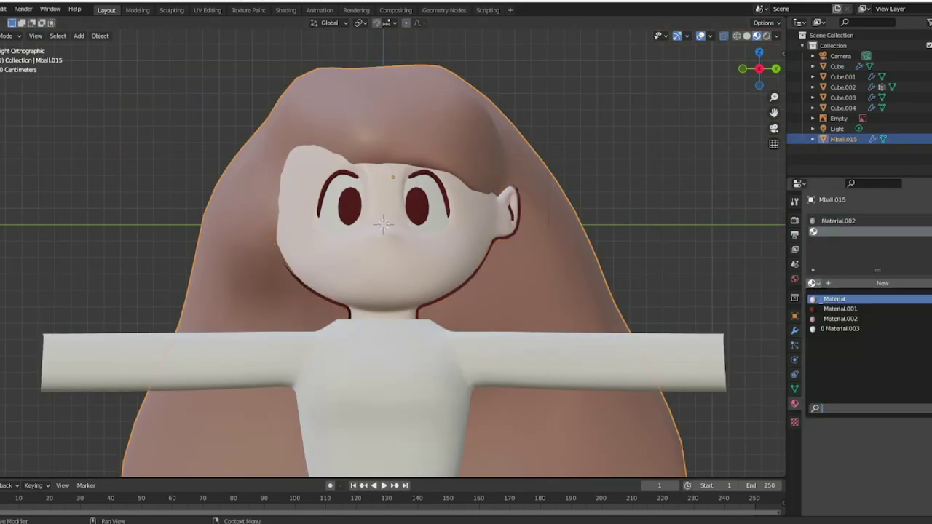
Step: Add a Solidify modifier to the Mball.015 hair for a -0.04 m outline
left_click(795, 330)
left_click(826, 218)
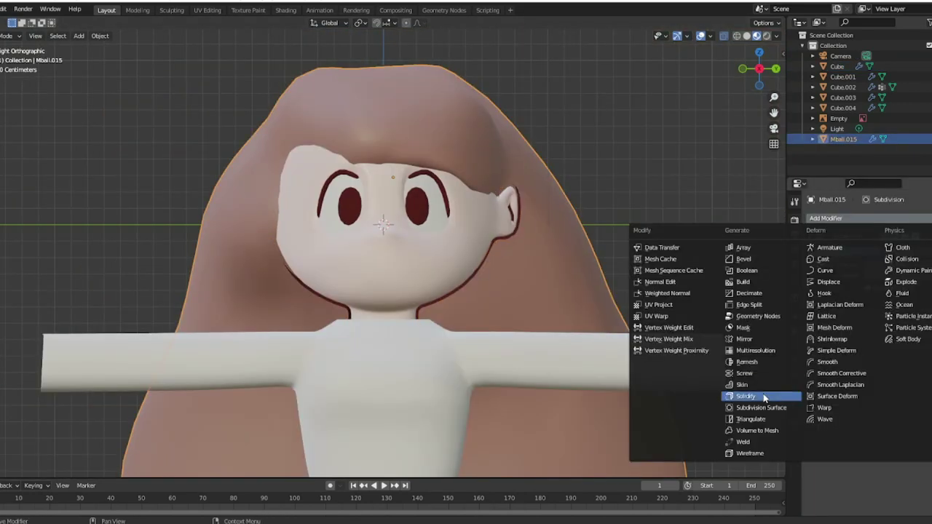
left_click(707, 391)
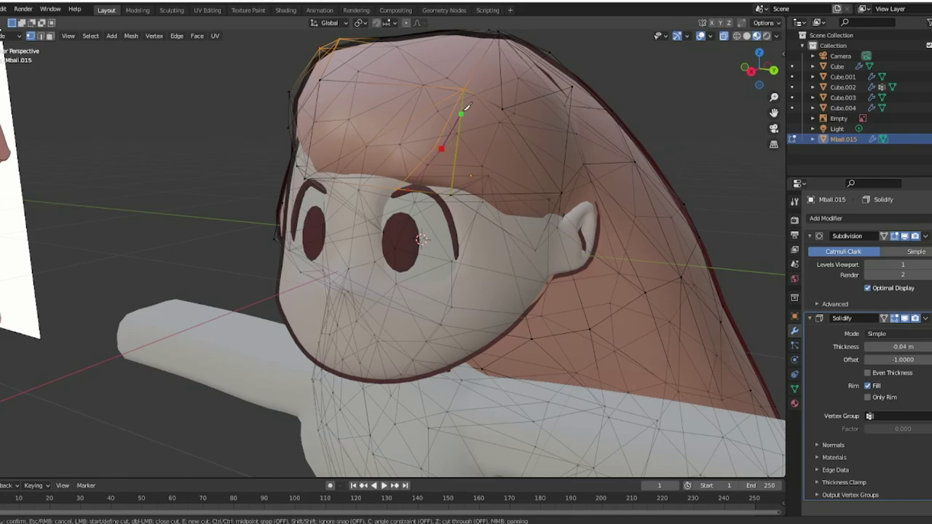
Step: Confirm a knife cut in the fringe and move the fringe vertex to crease a parting
key("Return")
middle_click_drag(466, 108, 418, 198)
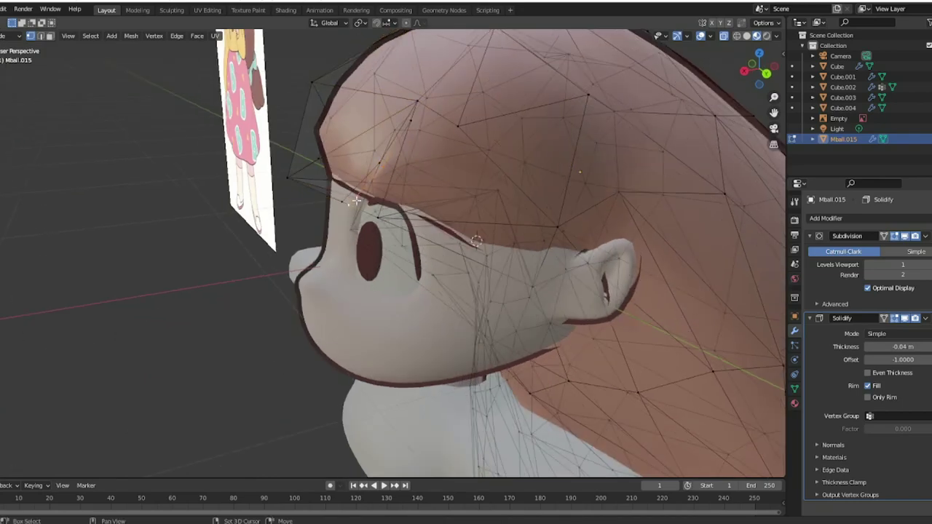
key("KP_3")
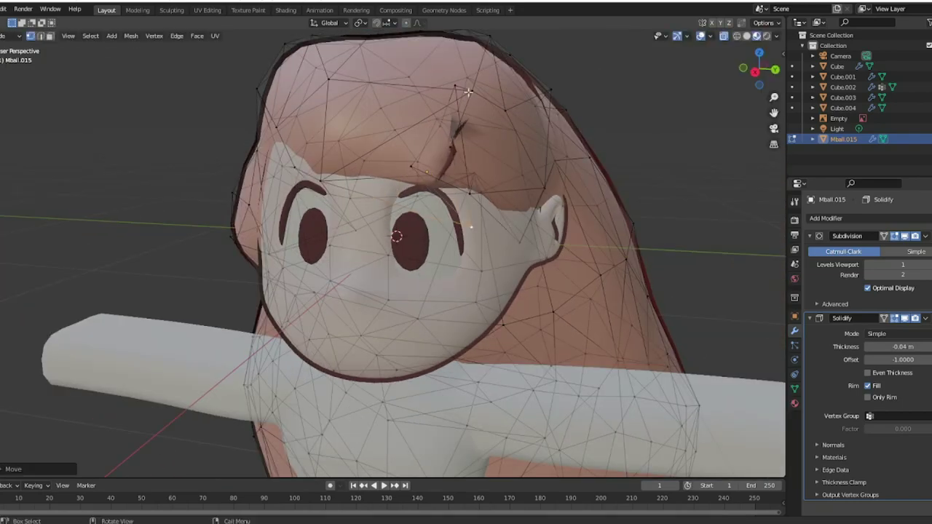
scroll(553, 137, "up", 3)
key("g")
scroll(357, 120, "up", 3)
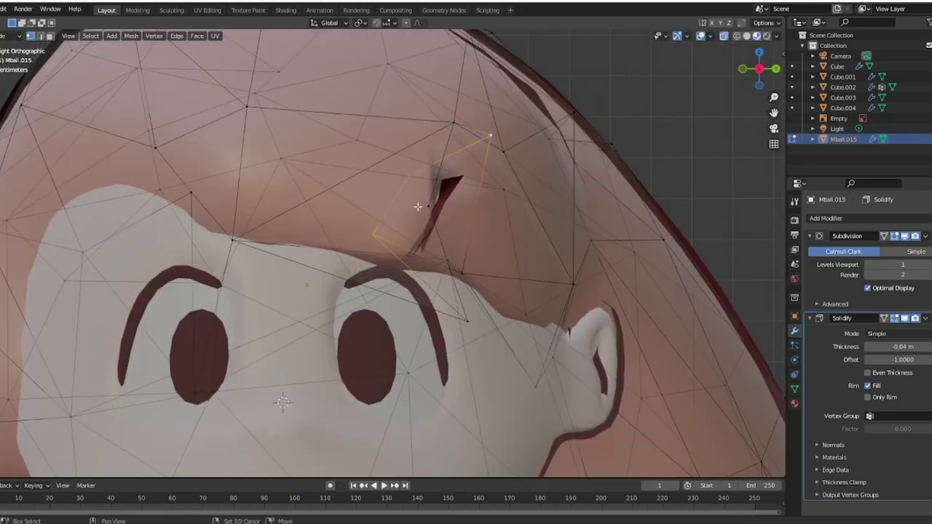
middle_click_drag(429, 229, 379, 215)
key("KP_3")
scroll(357, 207, "down", 3)
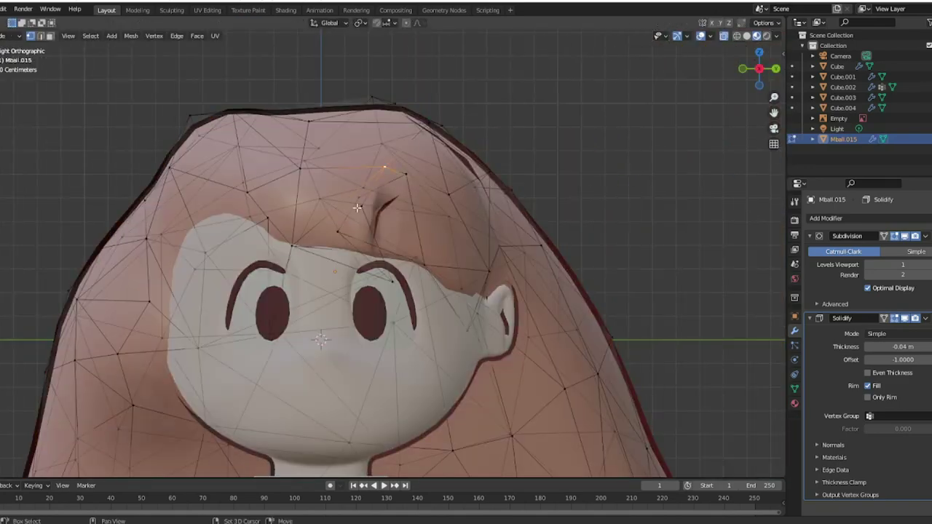
middle_click_drag(501, 283, 421, 227)
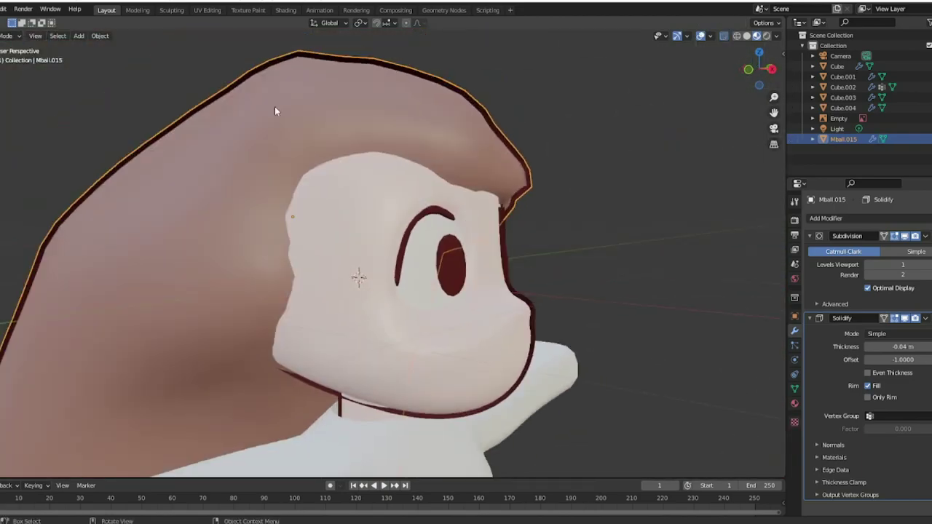
Step: Add a blank Grease Pencil object and draw a dark red outline stroke along the hair edge
left_click(79, 35)
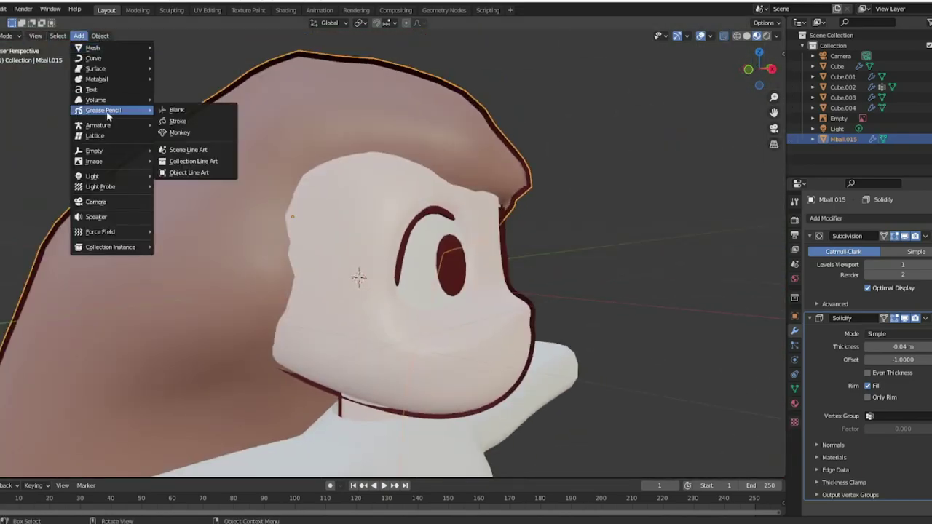
left_click(240, 108)
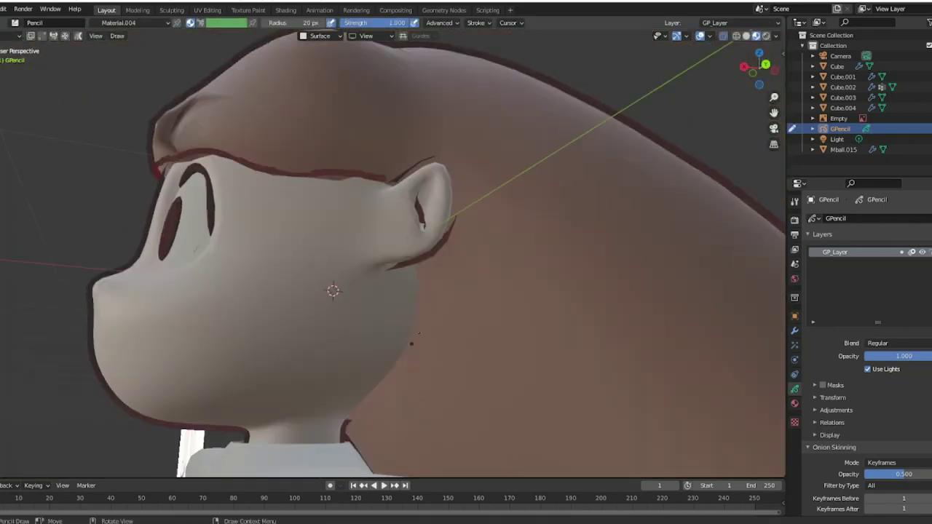
left_click_drag(353, 233, 356, 317)
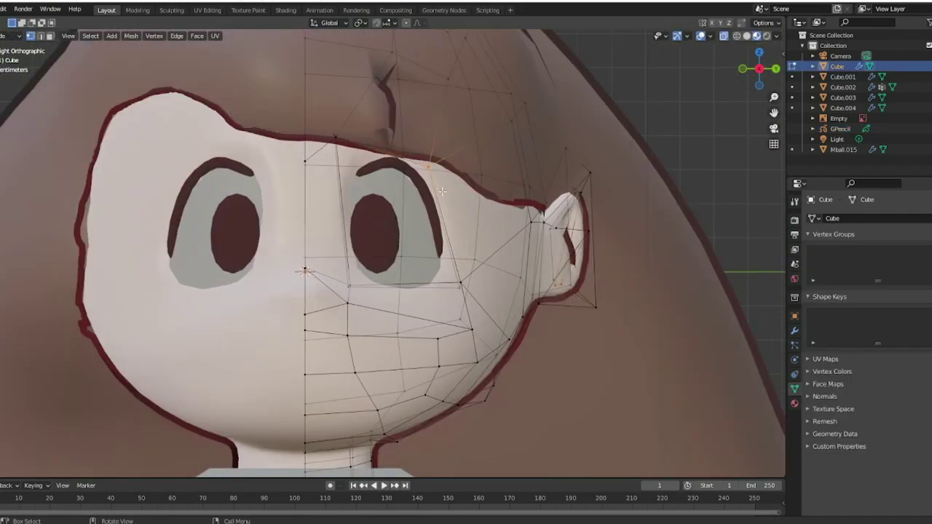
Step: Reposition the selected stroke points to fit the outline and smiling mouth on the face
left_click(461, 173)
middle_click_drag(461, 172, 369, 158)
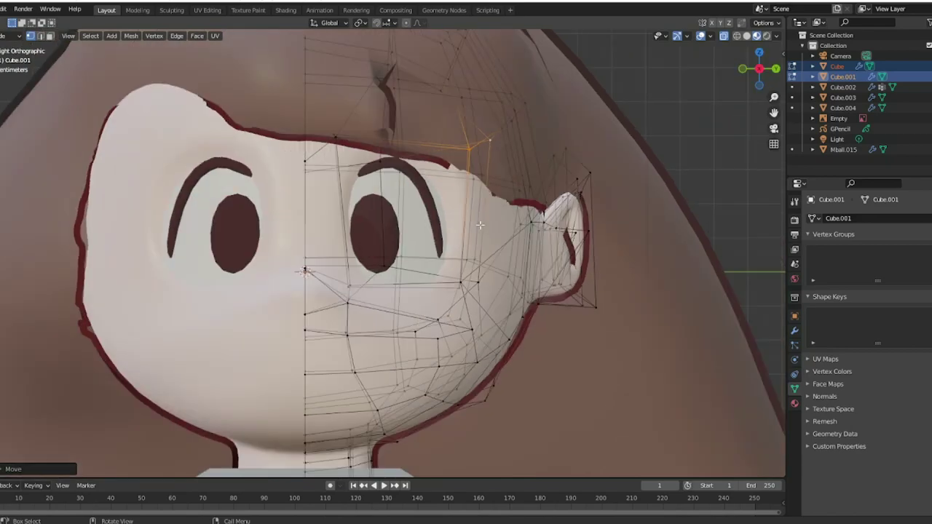
left_click_drag(398, 162, 440, 206)
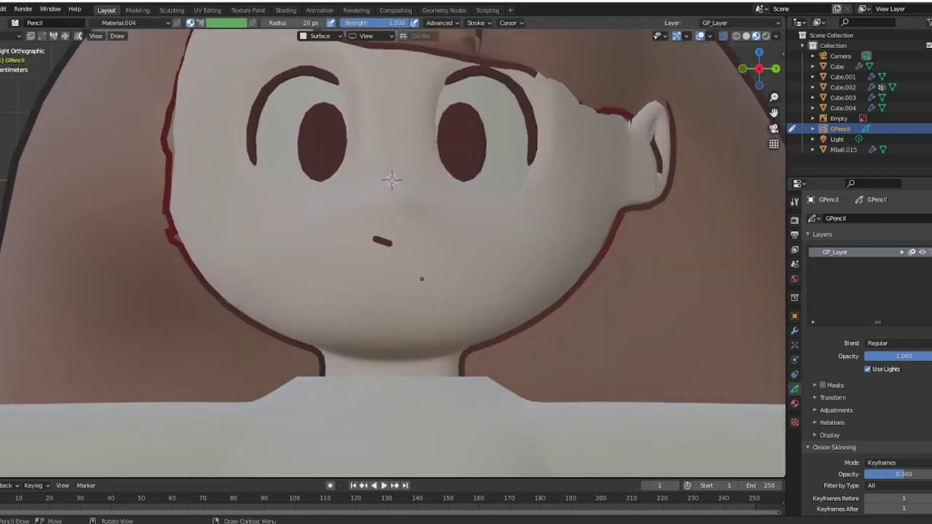
left_click_drag(759, 69, 743, 76)
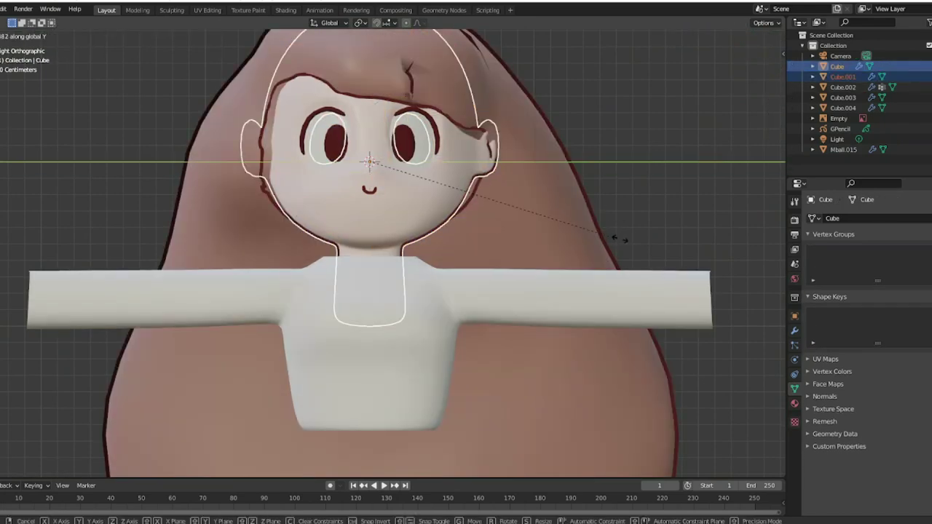
Step: Merge the collar ring's vertices at center and move the ring along Z to the neck base
left_click(514, 209)
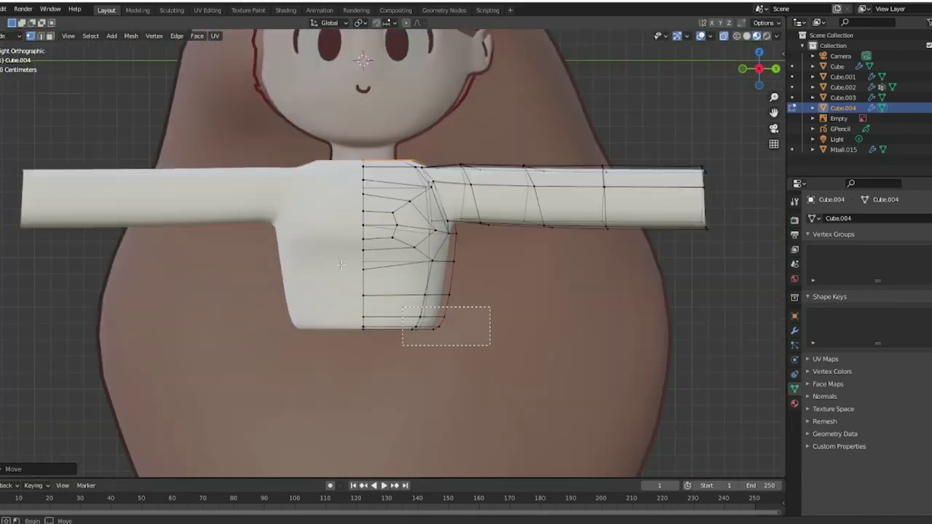
left_click(794, 330)
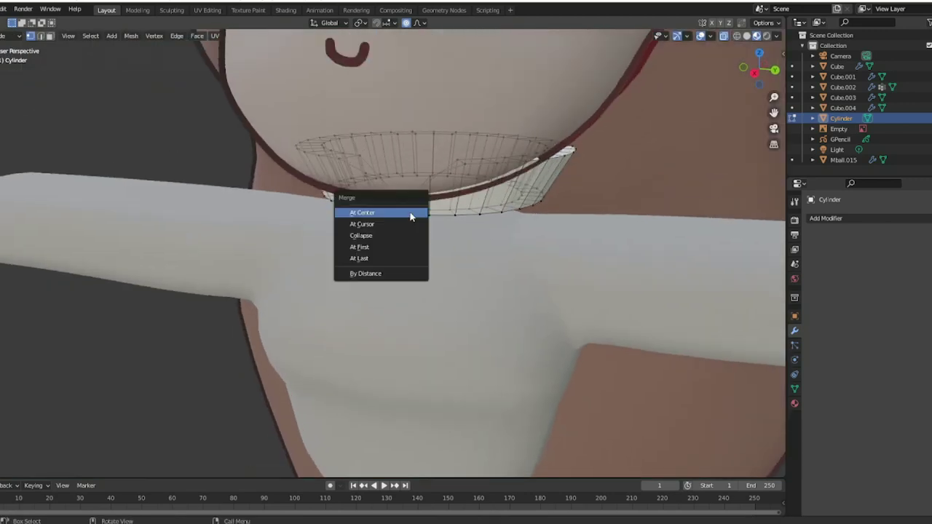
left_click(410, 217)
left_click(757, 77)
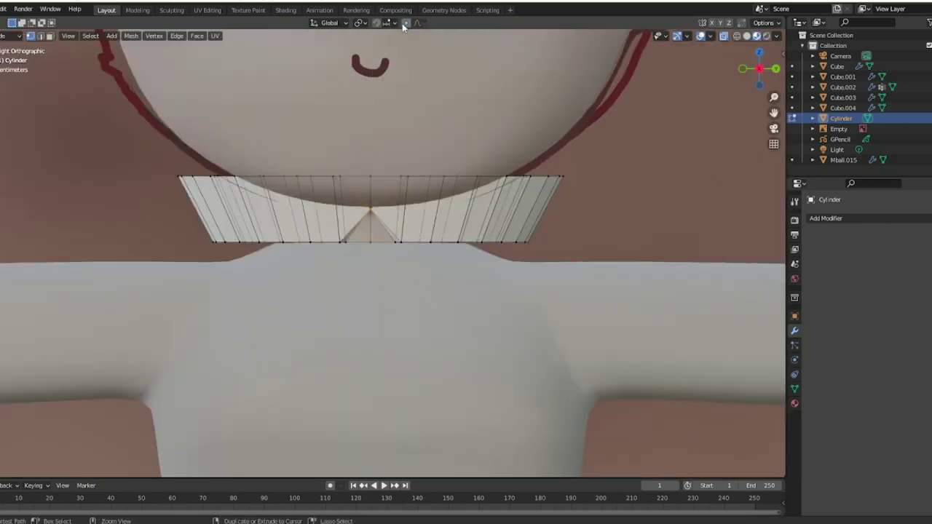
left_click(449, 184)
middle_click_drag(449, 184, 482, 102)
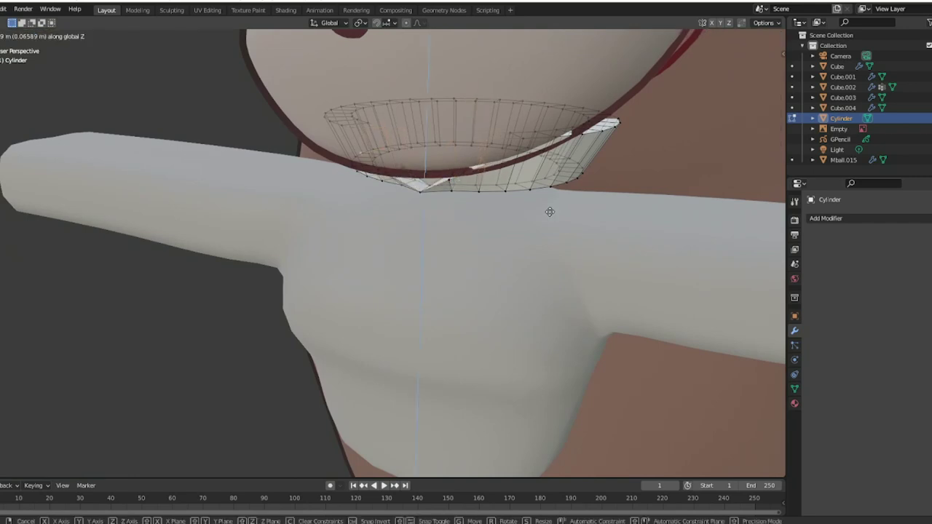
middle_click_drag(357, 125, 570, 161)
left_click(750, 74)
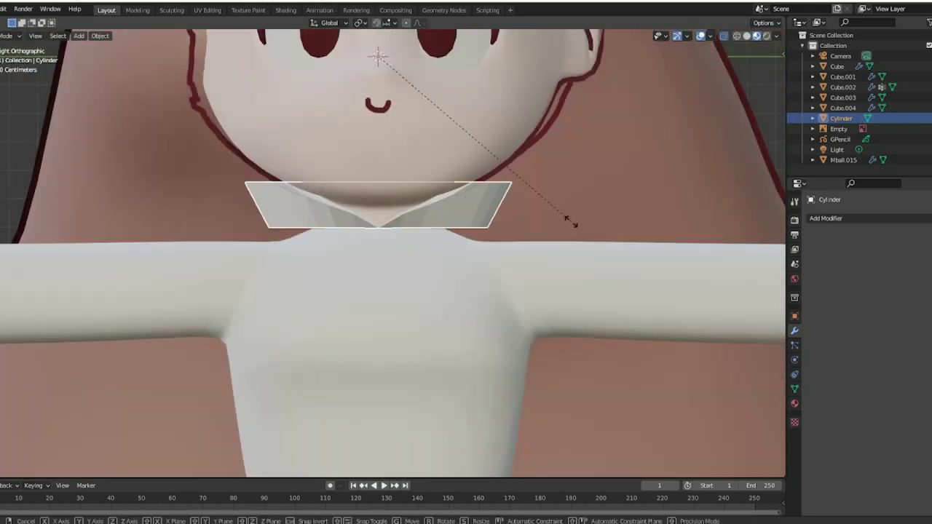
scroll(472, 238, "down", 2)
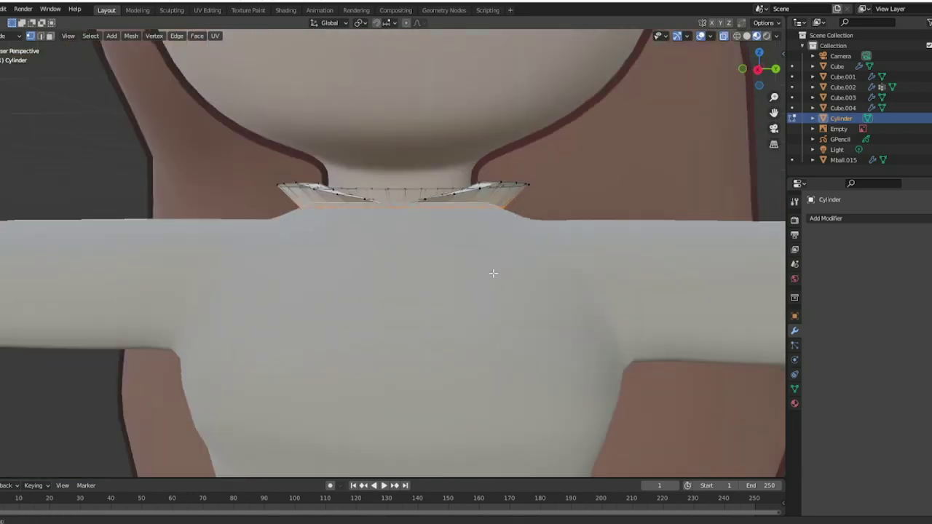
mouse_move(493, 271)
middle_mouse_down()
mouse_move(619, 208)
mouse_move(488, 187)
middle_mouse_up()
Step: Extrude the collar ring's edge along Z into a flared collar above the shirt
key("Tab")
middle_click_drag(430, 216, 507, 242)
key("Tab")
key("ctrl+KP_1")
key("g")
key("z")
key("z")
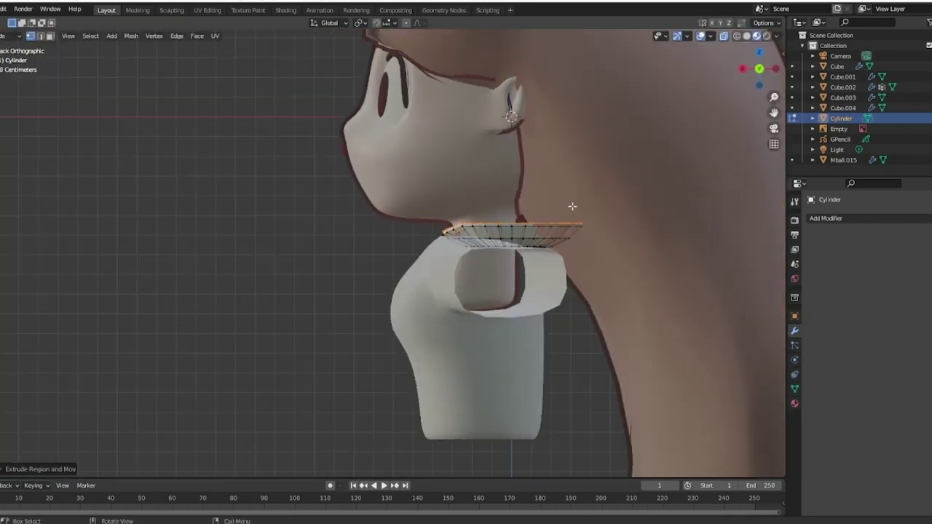
left_click(662, 187)
middle_click_drag(663, 188, 677, 151)
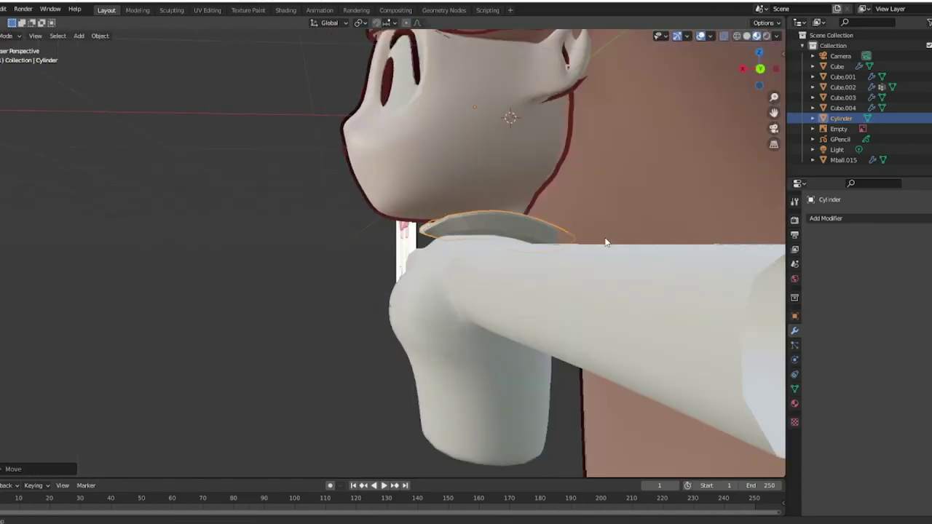
scroll(678, 152, "down", 3)
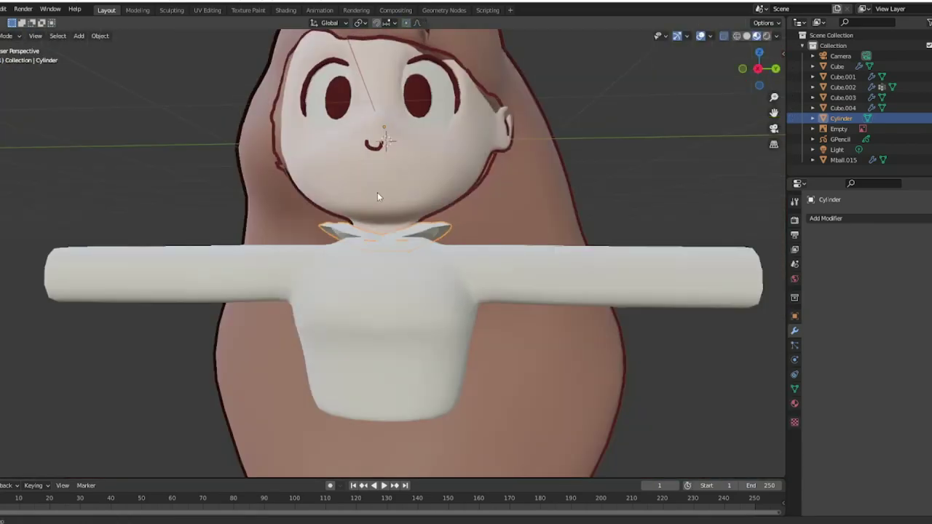
scroll(501, 225, "down", 3)
mouse_move(663, 296)
middle_mouse_down()
mouse_move(510, 293)
mouse_move(545, 214)
middle_mouse_up()
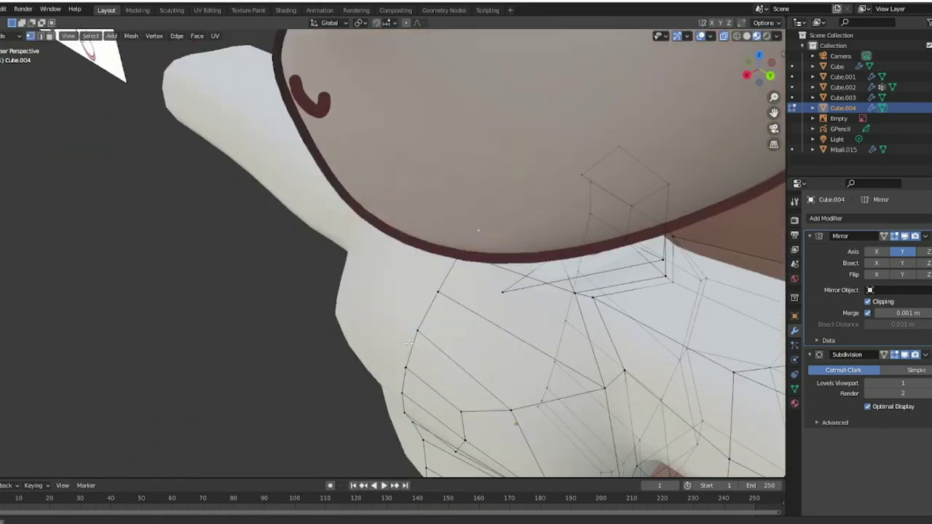
Step: Scale down the Cube.004 shirt's neckline edge and move it into place around the neck
key("KP_3")
key("s")
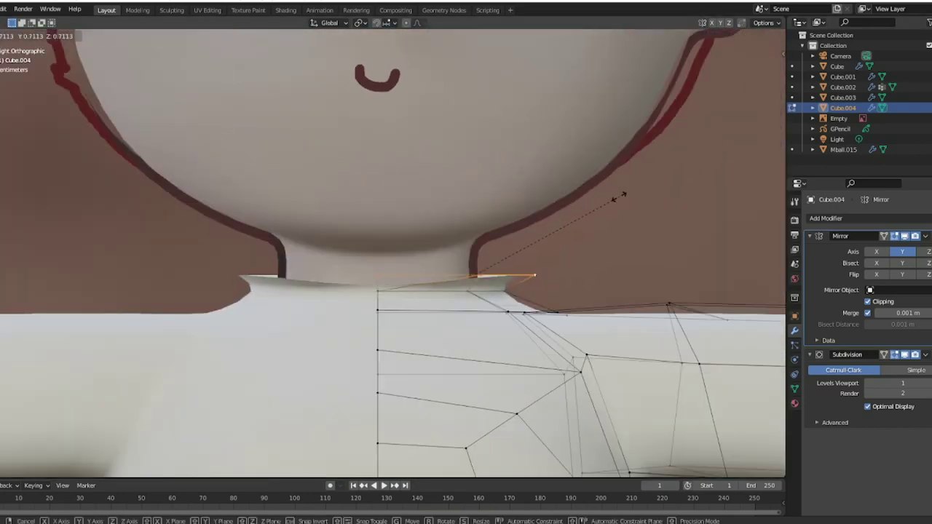
mouse_move(608, 259)
middle_mouse_down()
mouse_move(600, 281)
mouse_move(651, 252)
middle_mouse_up()
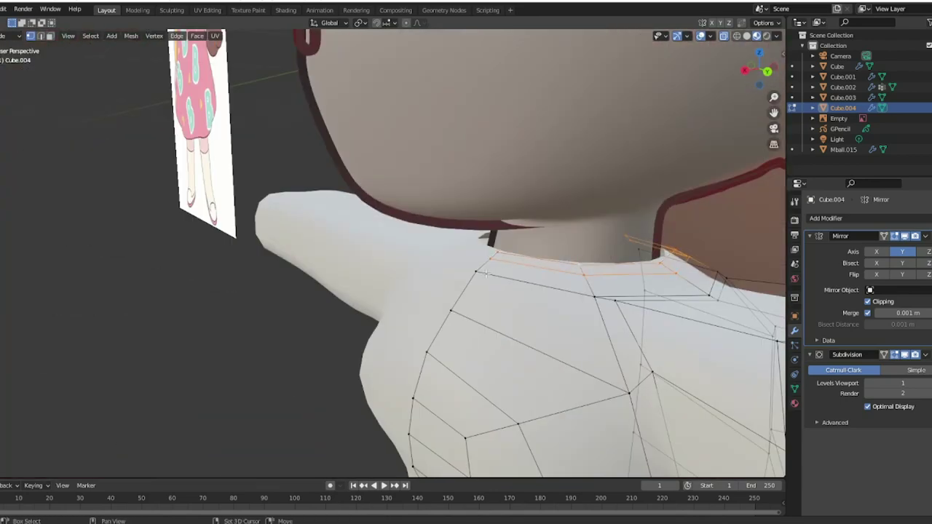
key("KP_3")
left_click(707, 316)
mouse_move(706, 316)
middle_mouse_down()
mouse_move(534, 254)
mouse_move(541, 284)
mouse_move(623, 353)
mouse_move(638, 284)
mouse_move(551, 351)
mouse_move(493, 281)
mouse_move(510, 272)
mouse_move(502, 251)
mouse_move(617, 303)
middle_mouse_up()
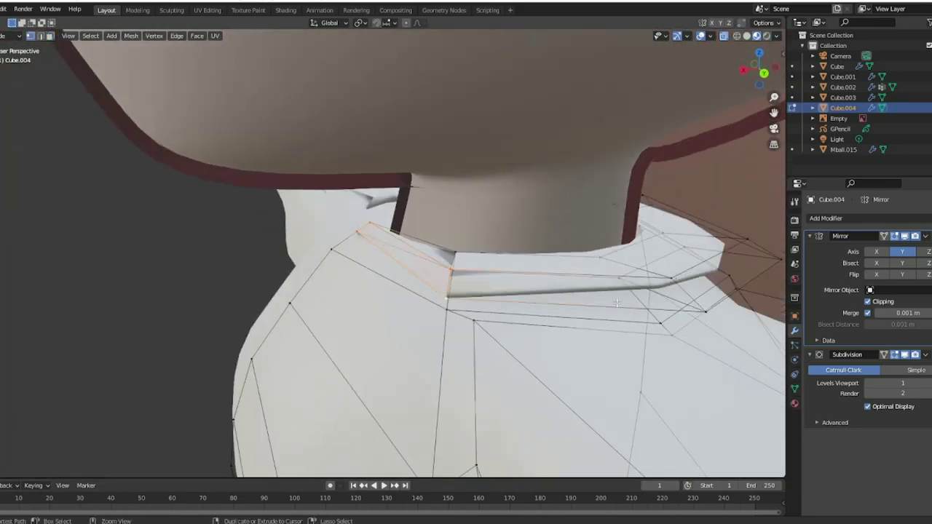
mouse_move(520, 292)
middle_mouse_down()
mouse_move(364, 248)
mouse_move(424, 259)
mouse_move(471, 247)
mouse_move(558, 253)
middle_mouse_up()
Step: Extrude the neckline upward into a collar, adjust its vertices, and select the whole collar with L
key("KP_1")
key("e")
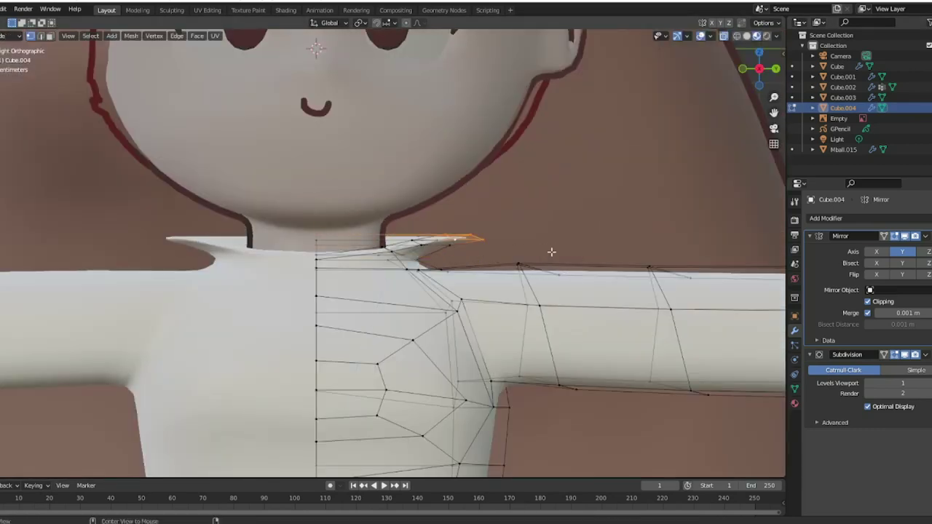
mouse_move(540, 292)
middle_mouse_down()
mouse_move(636, 226)
mouse_move(609, 222)
middle_mouse_up()
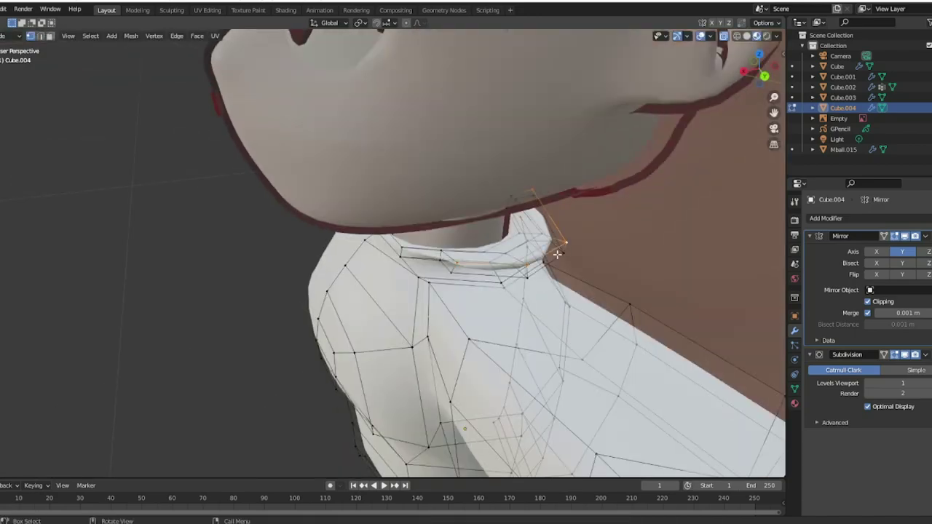
key("KP_3")
mouse_move(595, 189)
middle_mouse_down()
mouse_move(463, 285)
mouse_move(342, 208)
mouse_move(585, 274)
middle_mouse_up()
middle_click_drag(607, 336, 699, 331)
key("g")
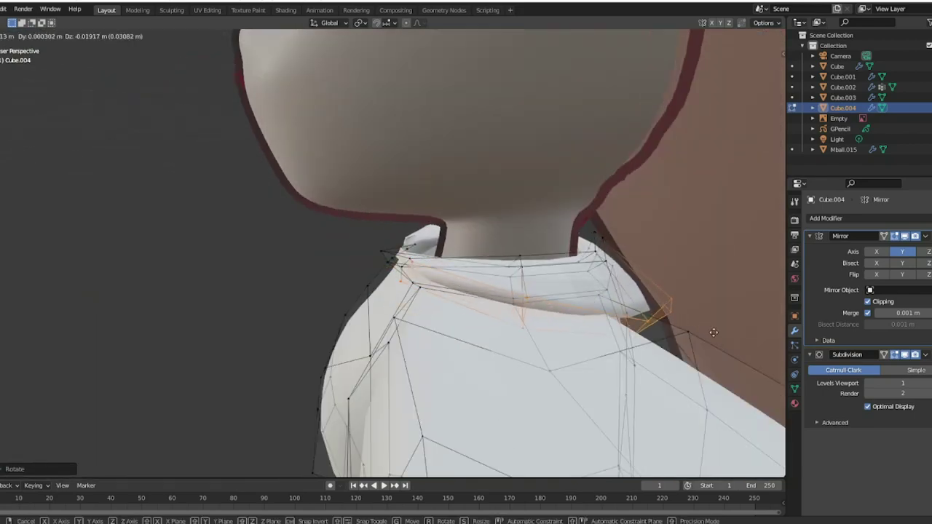
left_click(604, 314)
mouse_move(603, 314)
middle_mouse_down()
mouse_move(564, 271)
mouse_move(426, 243)
mouse_move(478, 288)
middle_mouse_up()
key("l")
scroll(461, 279, "up", 3)
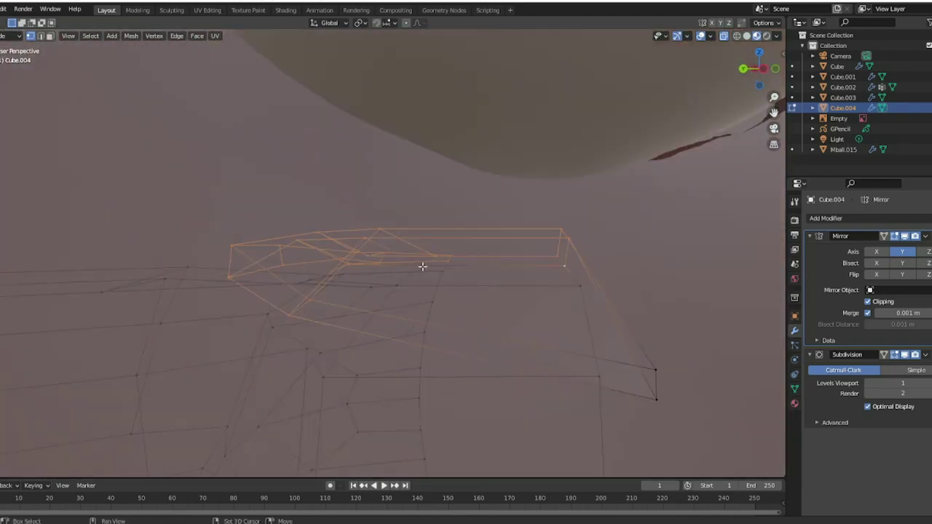
middle_click_drag(422, 267, 619, 284)
Step: Separate the collar into its own object Cube.005 and tweak its vertices
key("p")
left_click(728, 286)
key("Tab")
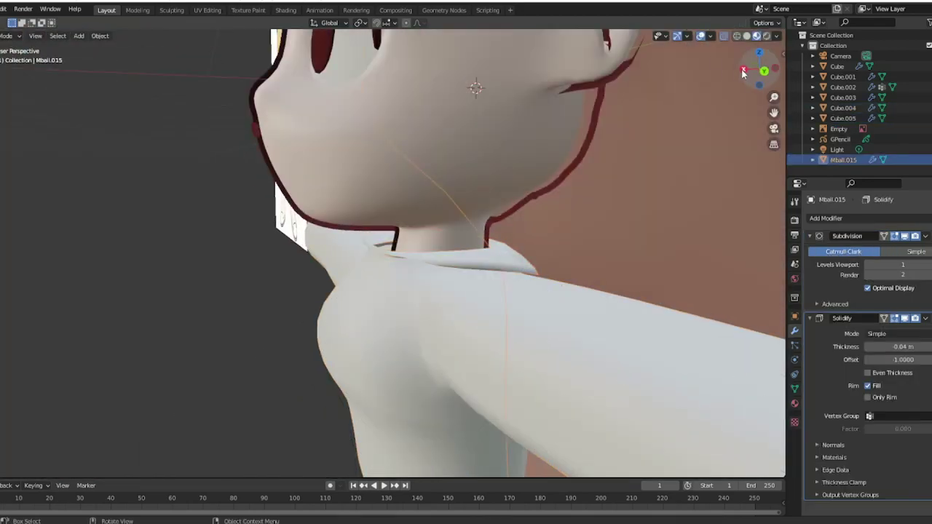
left_click(842, 117)
key("Tab")
middle_click_drag(510, 219, 519, 264)
key("g")
left_click(520, 263)
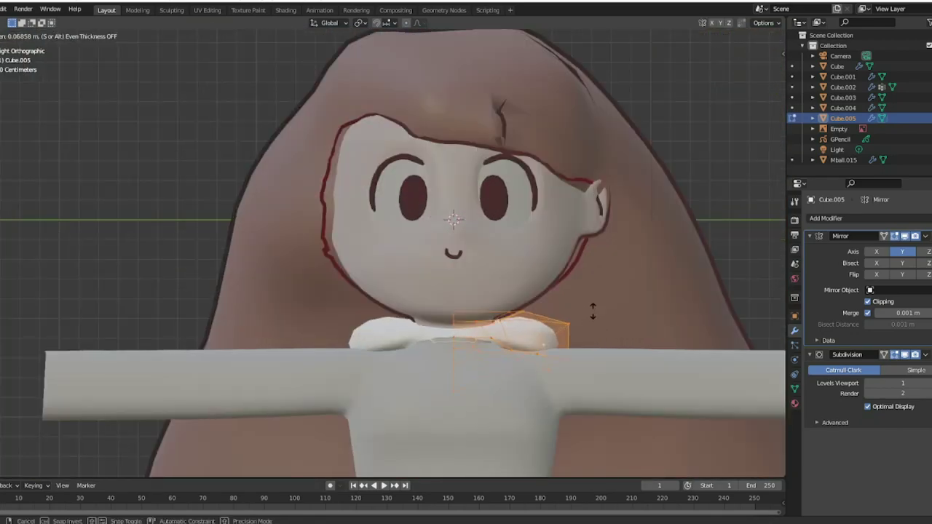
left_click(592, 311)
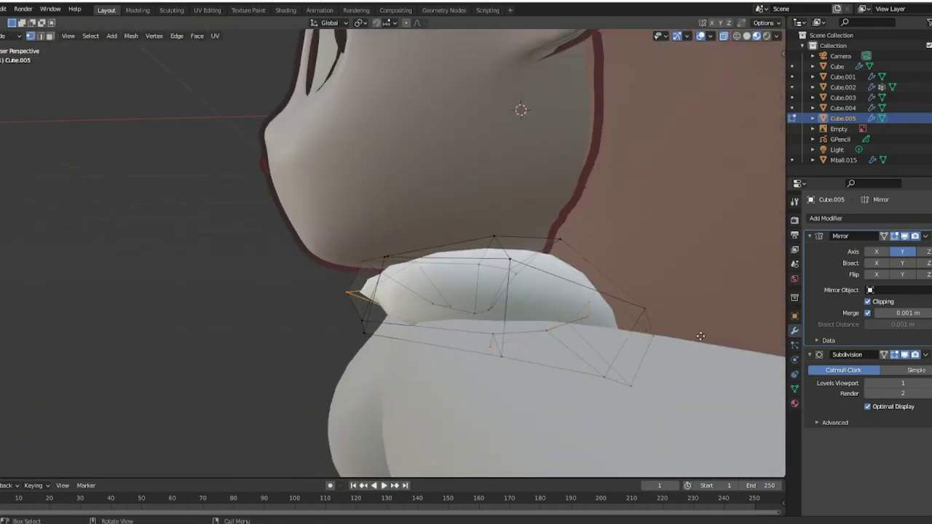
mouse_move(522, 258)
middle_mouse_down()
mouse_move(707, 344)
mouse_move(440, 346)
mouse_move(741, 69)
mouse_move(535, 406)
mouse_move(561, 354)
mouse_move(453, 345)
middle_mouse_up()
key("g")
left_click(440, 346)
Step: Add an edge loop across the Cube.005 collar and give it a new mint-green material
key("Tab")
key("Tab")
left_click(741, 69)
key("Tab")
key("Tab")
key("ctrl+r")
left_click(453, 345)
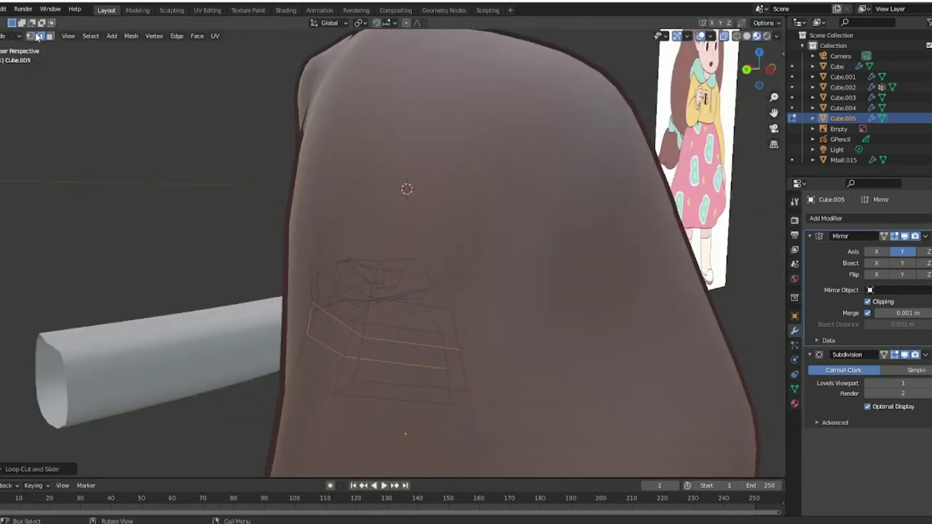
middle_click_drag(310, 314, 452, 370)
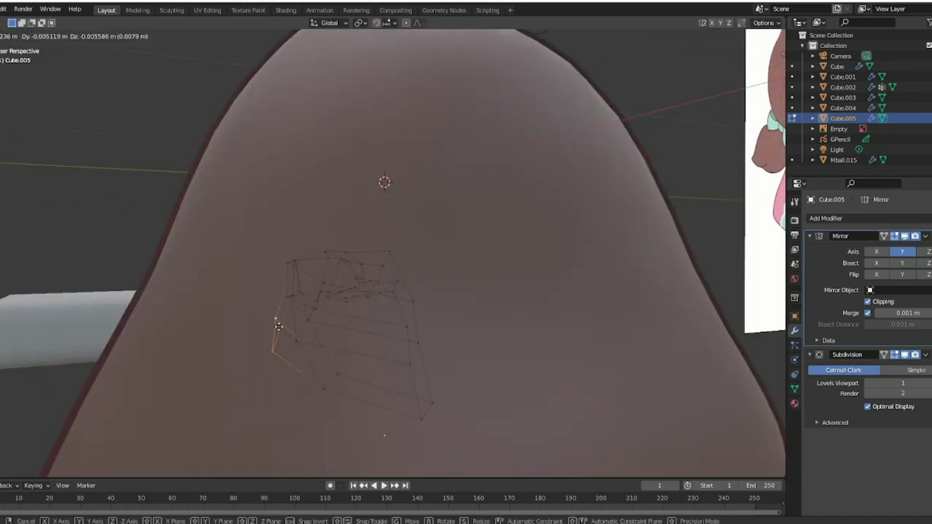
key("Tab")
key("KP_3")
middle_click_drag(376, 117, 785, 409, "shift")
left_click(893, 263)
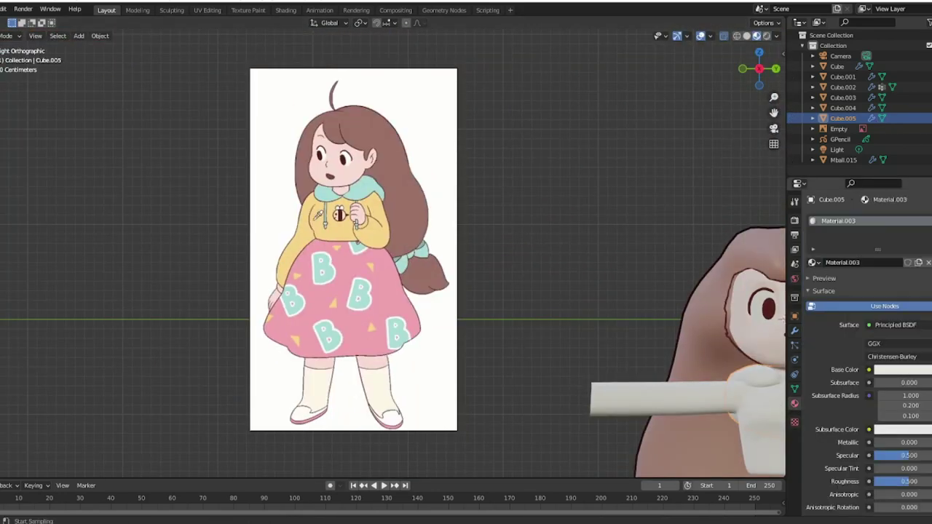
Step: On the Cube.004 shirt, scale the sleeve-end loop and extrude it outward into a cuff
left_click(641, 269)
key("Tab")
left_click(491, 241, "alt")
key("s")
left_click(535, 324)
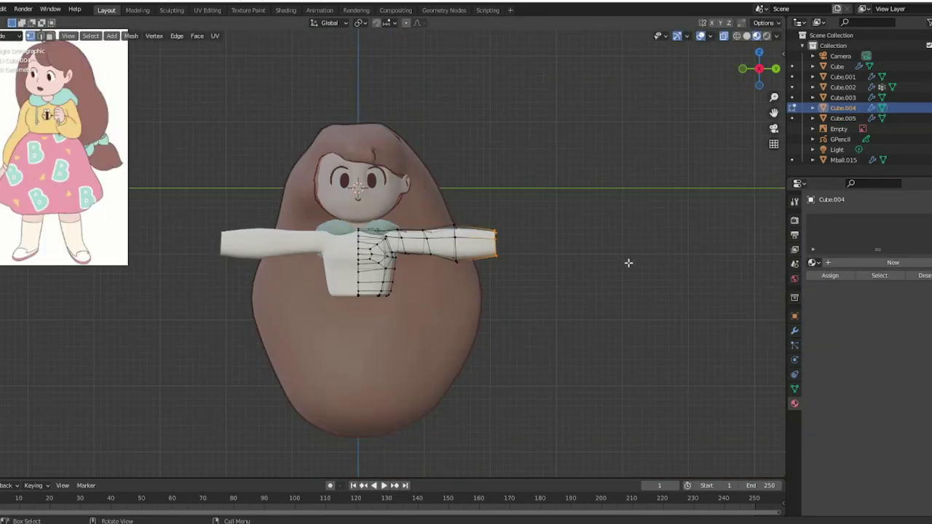
scroll(624, 262, "up", 4)
key("e")
left_click(447, 277)
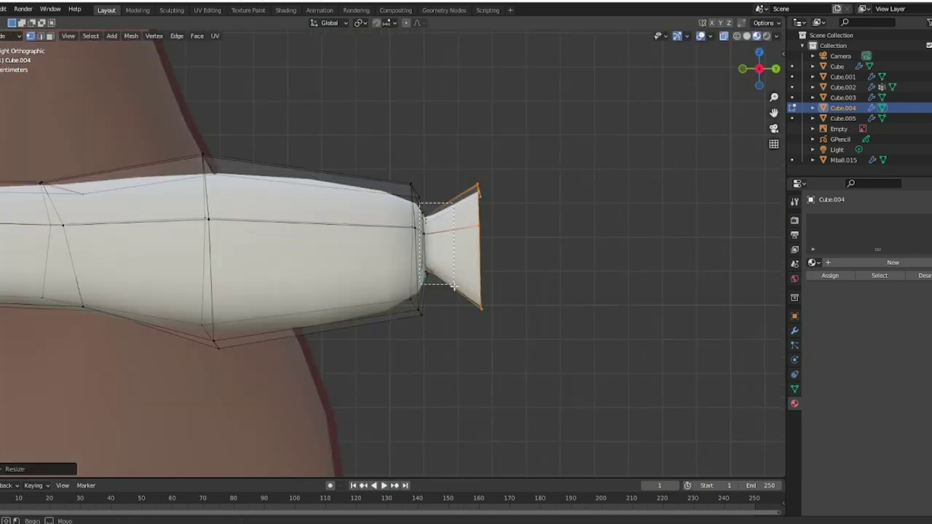
Step: Shrink the cuff end faces so the sleeves end in narrow cuffs
scroll(453, 287, "down", 5)
scroll(310, 291, "up", 2)
key("s")
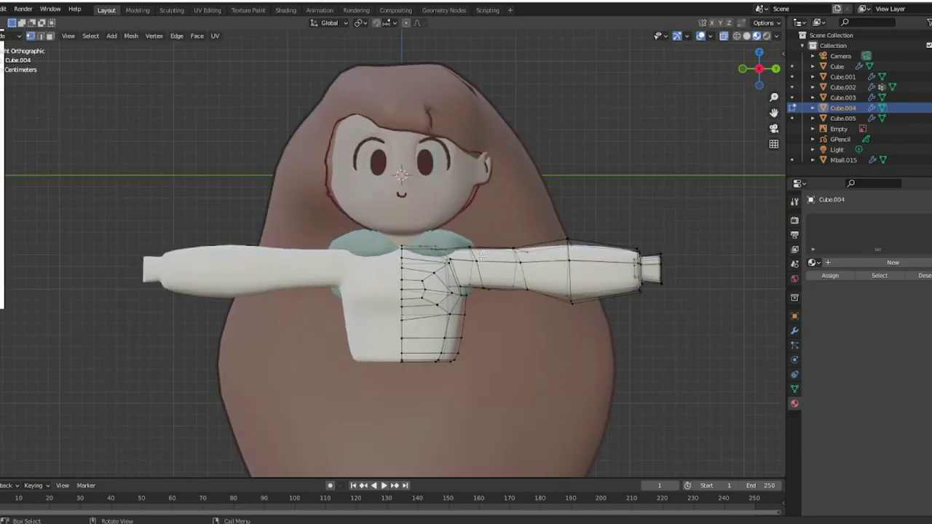
scroll(528, 200, "down", 2)
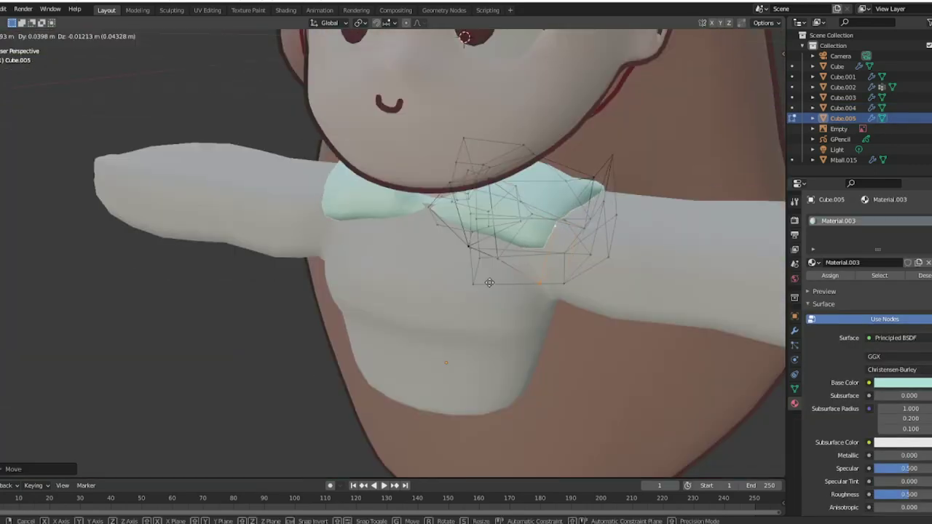
scroll(528, 200, "down", 2)
scroll(528, 199, "down", 2)
middle_click_drag(561, 242, 431, 297)
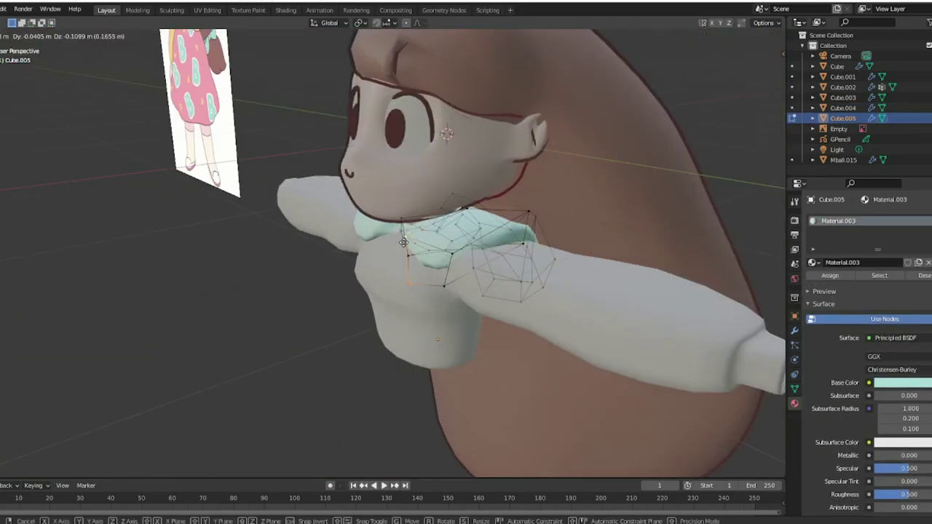
key("Tab")
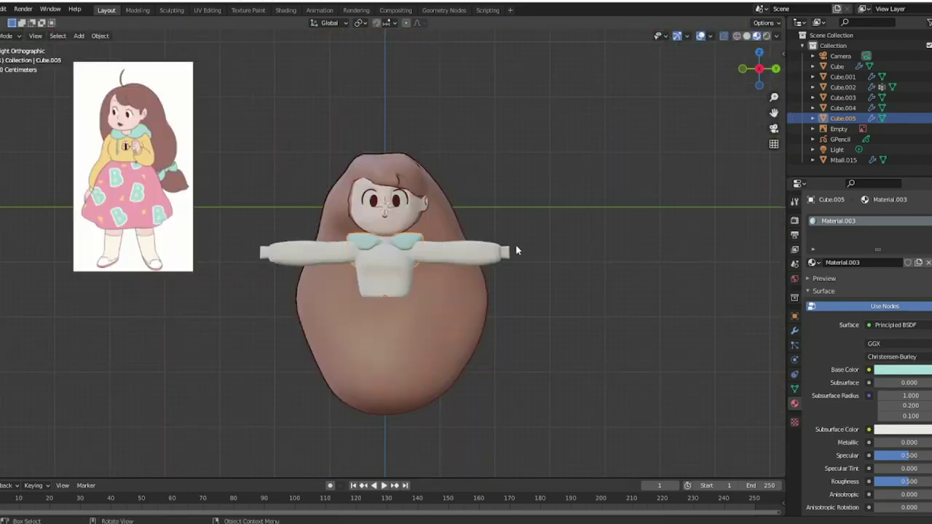
Step: Select the Mball.015 head and scale part of it in Edit Mode
left_click(443, 300)
key("Tab")
key("s")
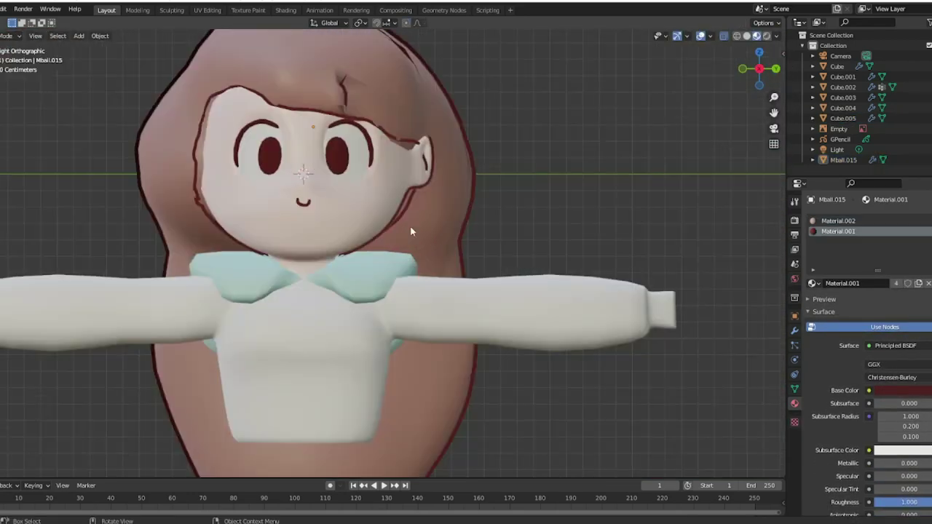
Step: Bevel the NurbsPath with a new BezierCircle and curl its control points into a teardrop hair tip
middle_click_drag(411, 232, 434, 186)
key("Tab")
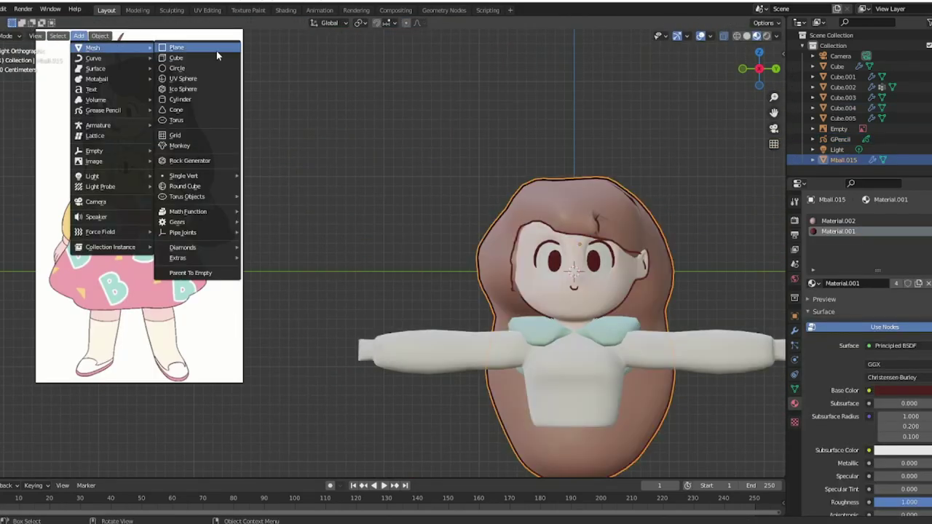
left_click(78, 37)
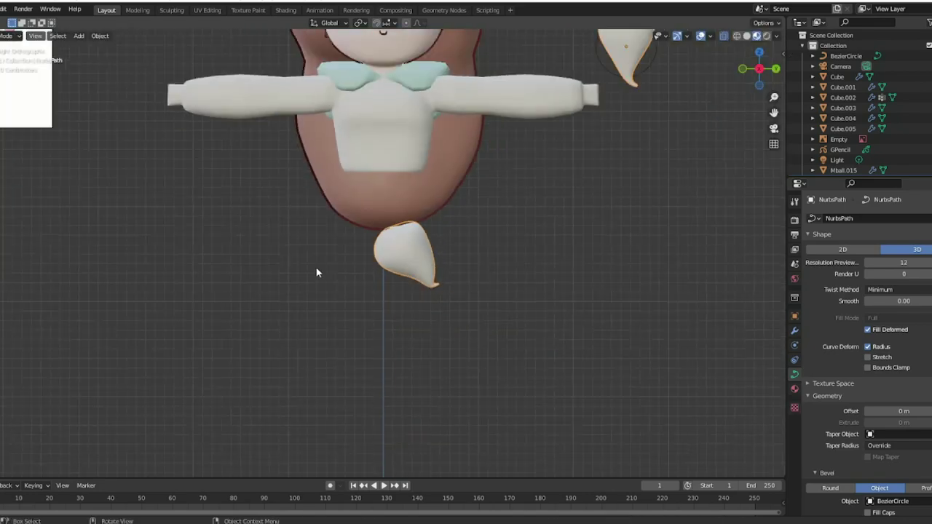
left_click_drag(382, 309, 313, 330)
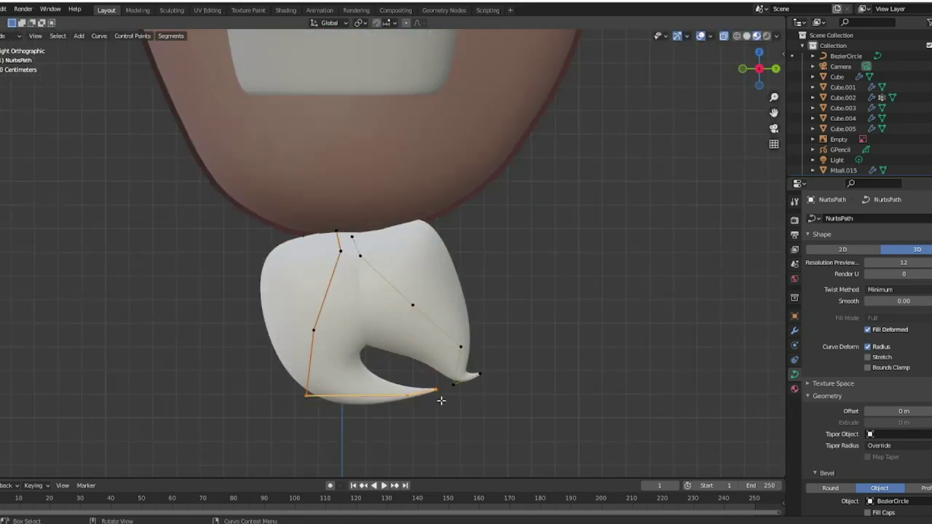
left_click(537, 420)
middle_click_drag(537, 420, 490, 281)
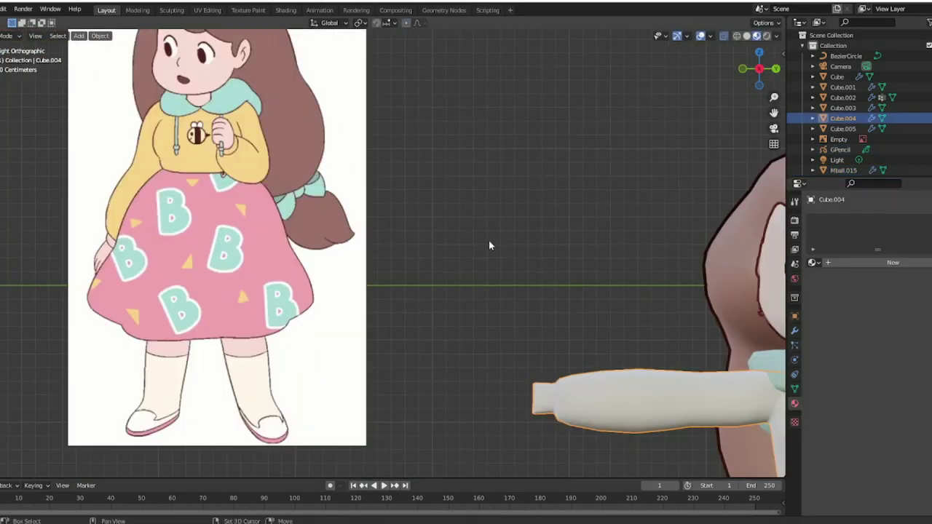
Step: Add a Cylinder and give Cube.004 a new image-texture material using Bee_full_image.png
left_click(78, 36)
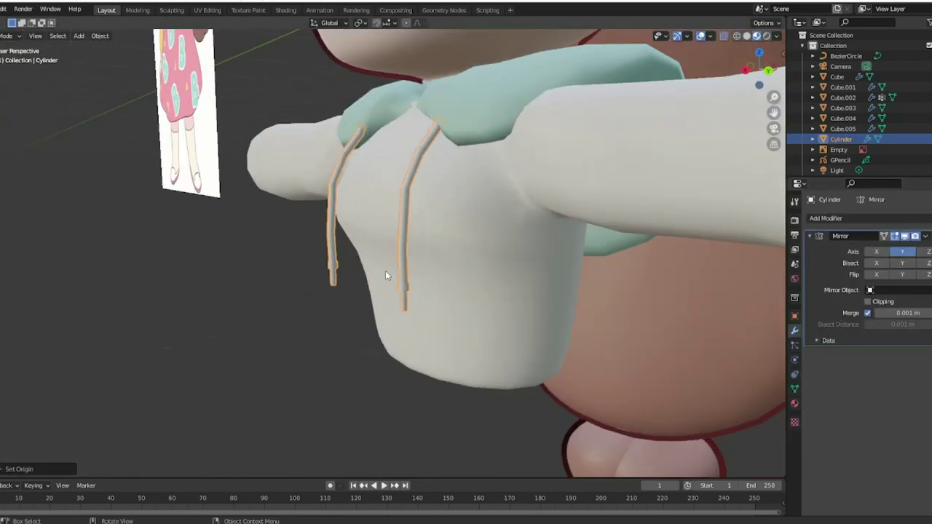
middle_click_drag(385, 271, 582, 271)
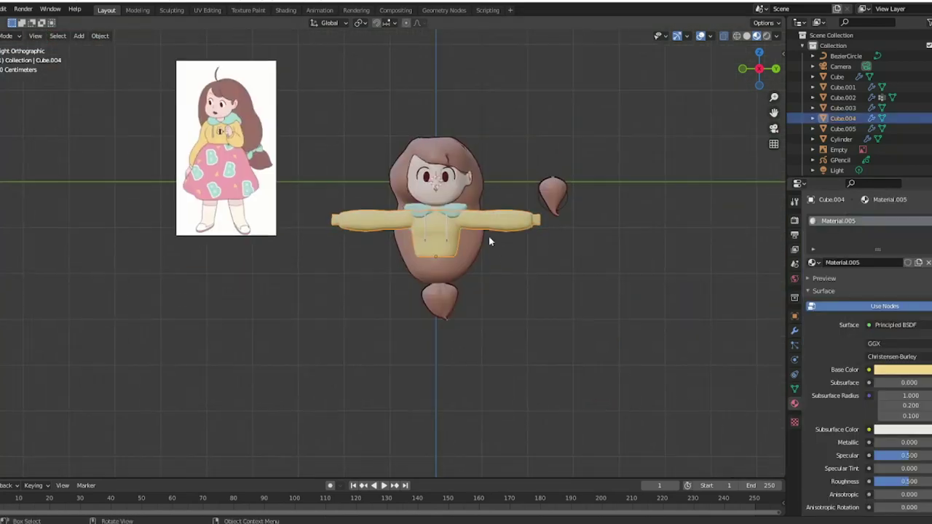
left_click(895, 325)
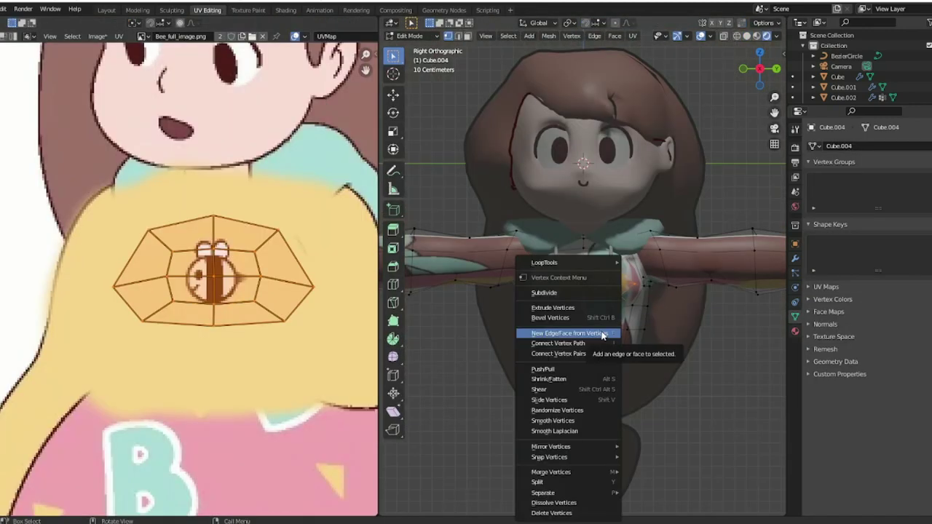
Step: Select the whole shirt, fit its chest UVs over the bee emblem, and return to Layout
key("a")
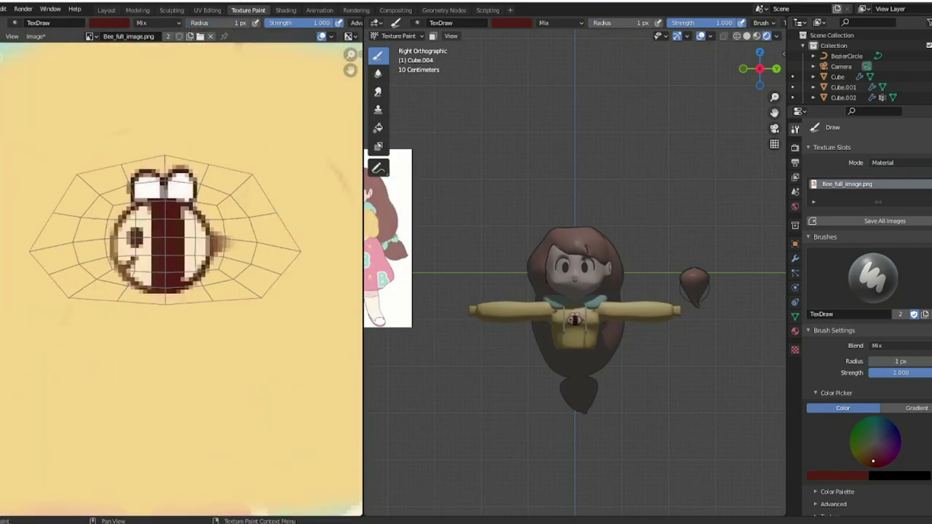
left_click(107, 9)
Step: Add a new Cube for the skirt and give it a Subdivision modifier
scroll(437, 321, "down", 3)
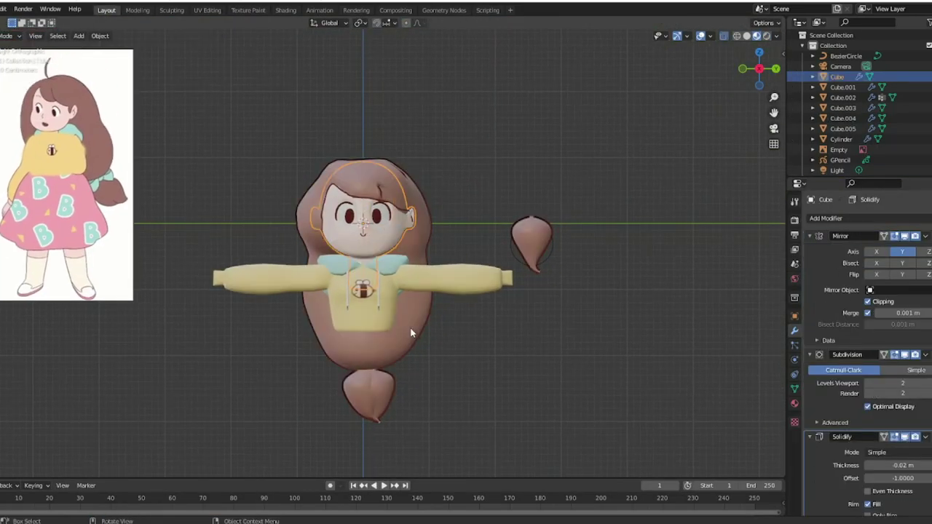
left_click(466, 255)
scroll(466, 255, "up", 3)
scroll(510, 365, "down", 3)
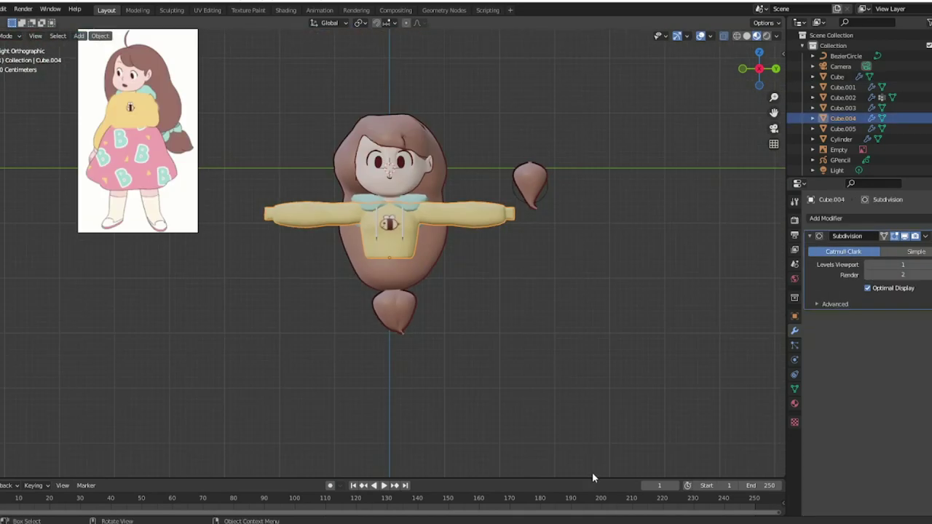
left_click(79, 36)
left_click(188, 57)
left_click(826, 219)
left_click(731, 424)
Step: Extrude the cube's bottom downward and scale it outward into a flared skirt hem
key("Tab")
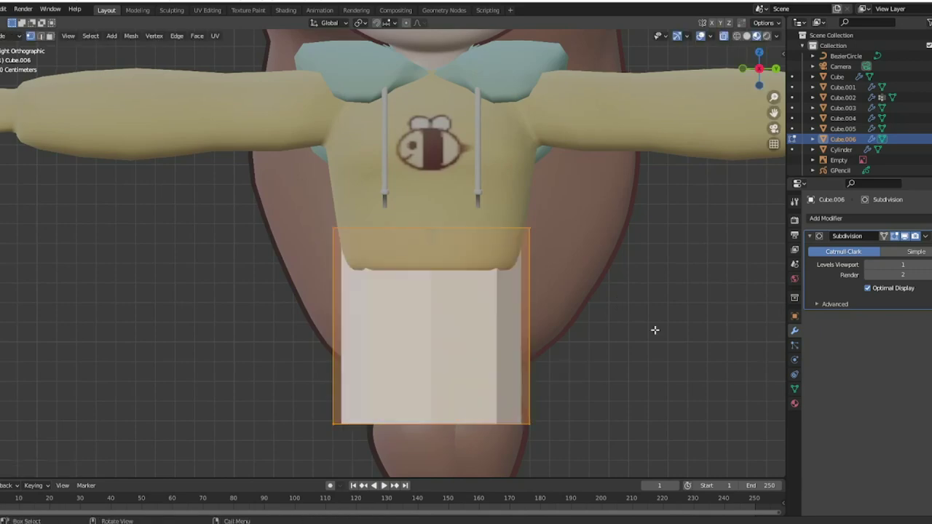
key("e")
key("ctrl+KP_1")
key("s")
left_click(608, 306)
scroll(613, 232, "down", 5)
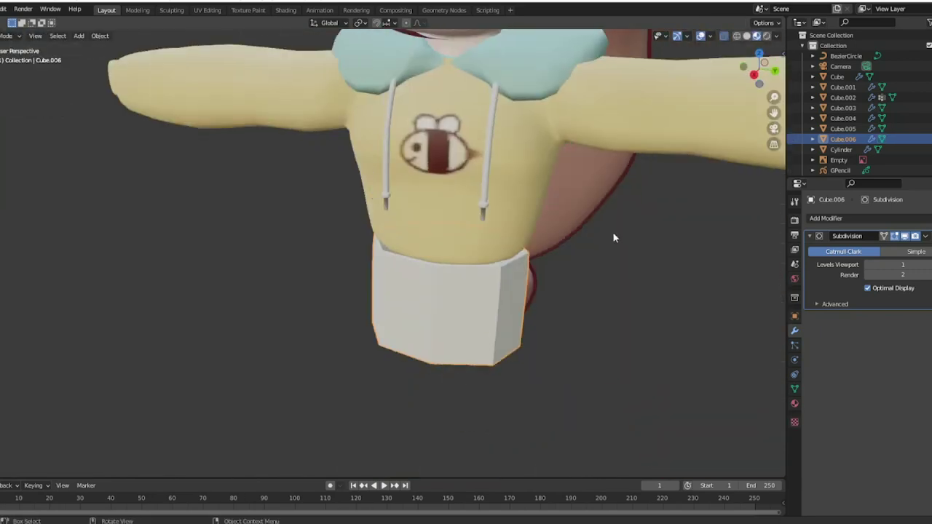
key("KP_3")
key("s")
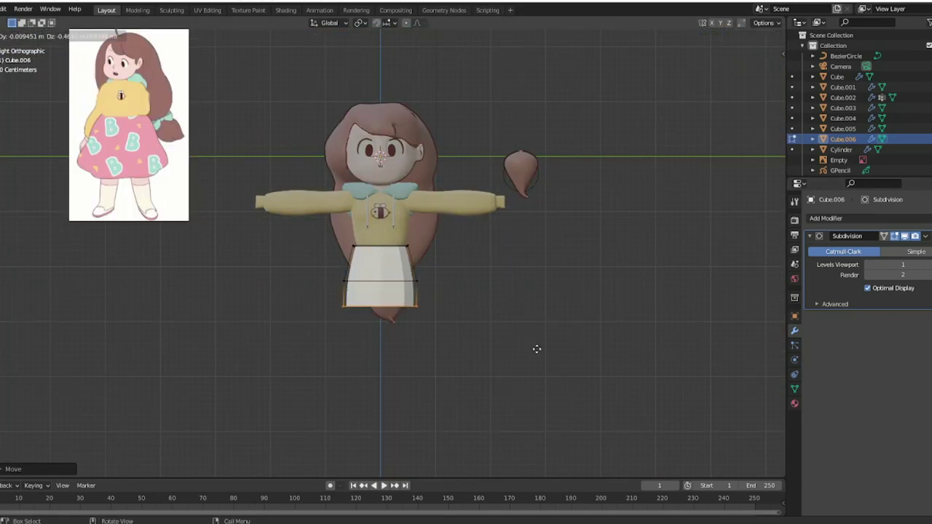
right_click(486, 380)
left_click(487, 355)
scroll(487, 355, "up", 1)
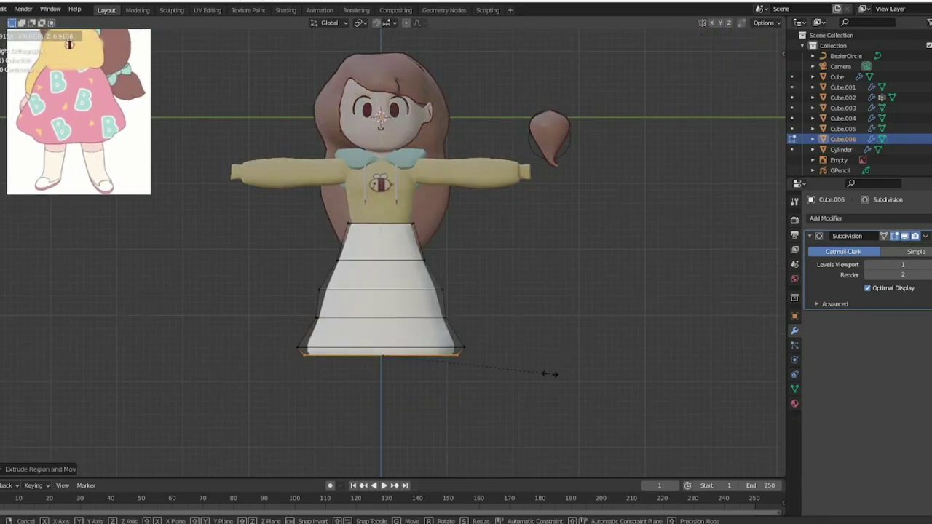
scroll(531, 352, "down", 1)
Step: Move the whole skirt along Y to hang beneath the yellow shirt
key("a")
key("g")
key("Escape")
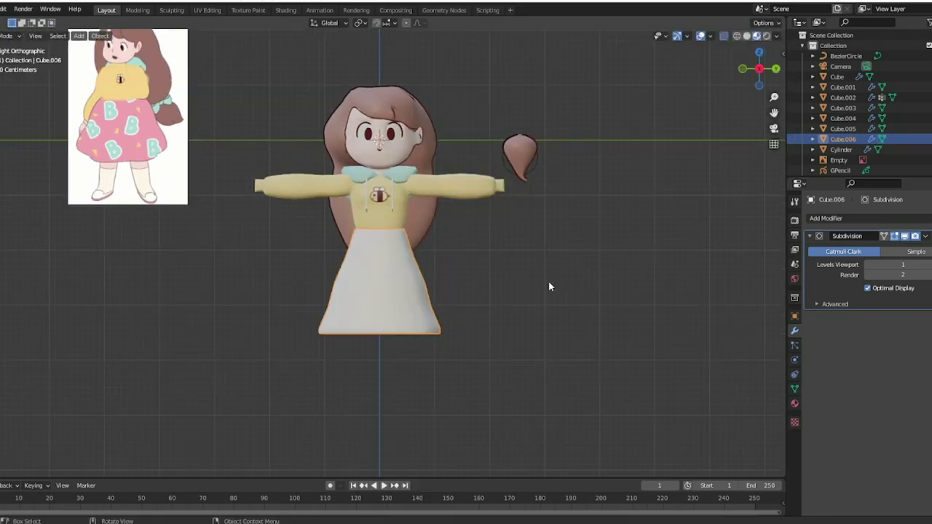
key("g")
key("y")
left_click(563, 318)
key("Tab")
middle_click_drag(588, 316, 482, 324)
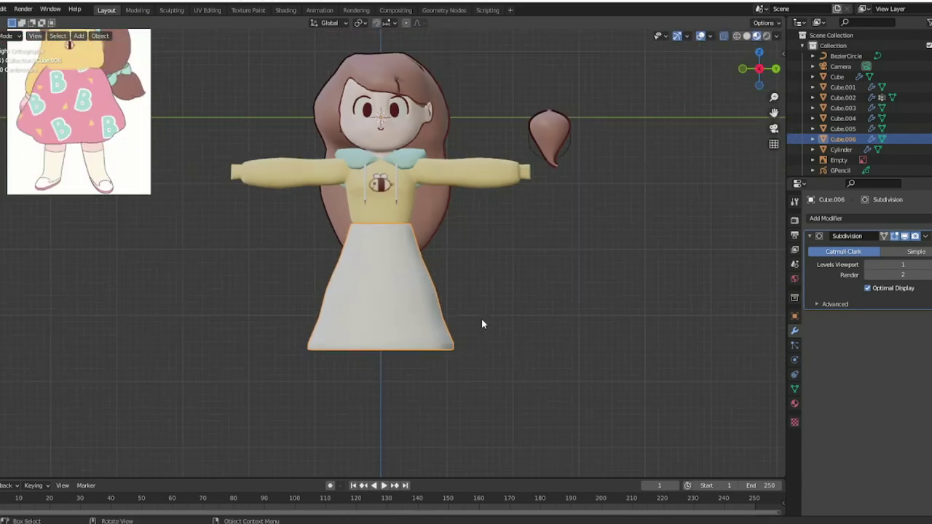
key("KP_3")
Step: Add a new cube mesh and scale it down for the bow
left_click(79, 35)
mouse_move(93, 47)
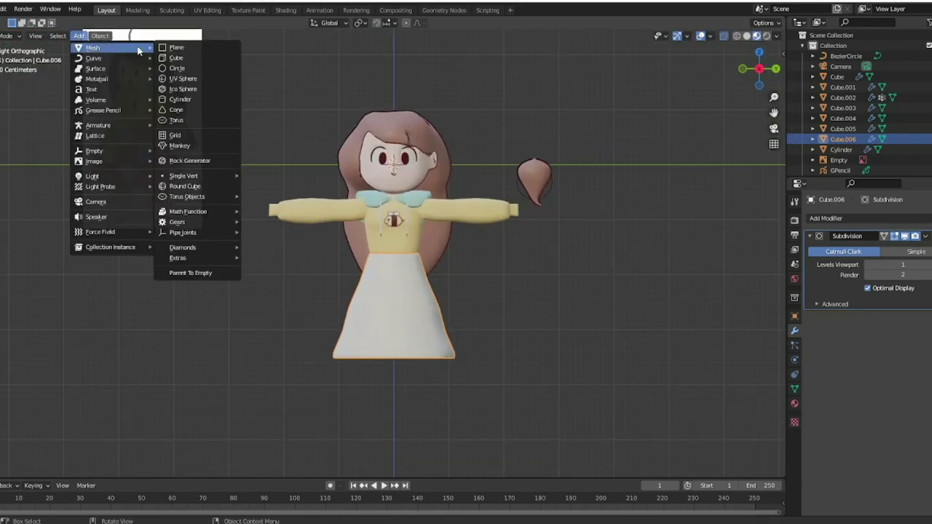
key("Escape")
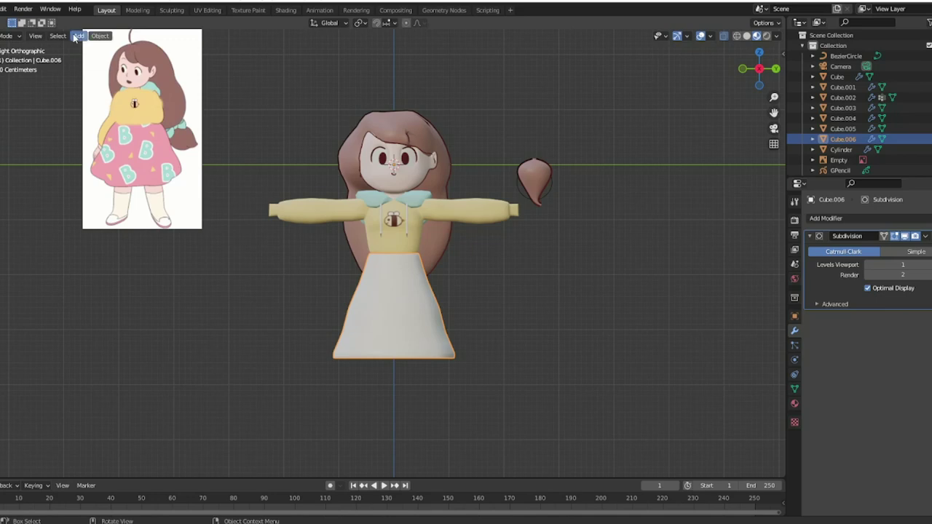
left_click(75, 37)
left_click(214, 83)
key("s")
left_click(412, 301)
Step: In edit mode, scale and move the cube's vertices into a ring shape
key("Tab")
middle_click_drag(412, 302, 710, 316)
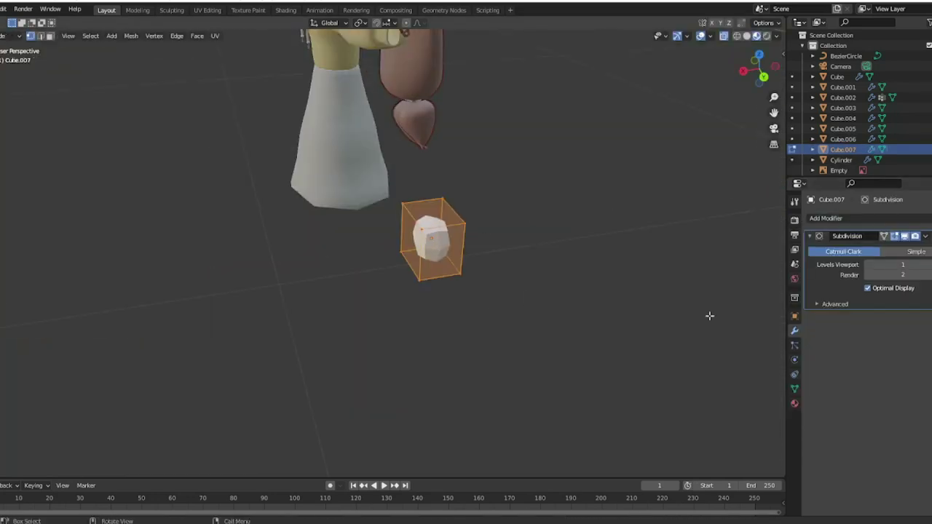
key("ctrl+a")
key("KP_3")
scroll(510, 230, "up", 3)
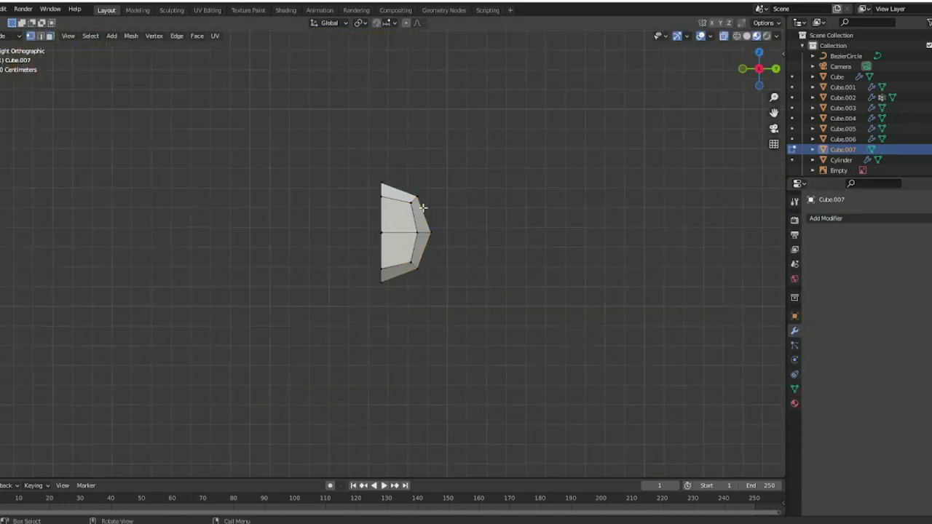
middle_click_drag(419, 247, 685, 103)
left_click(596, 212)
key("KP_3")
key("g")
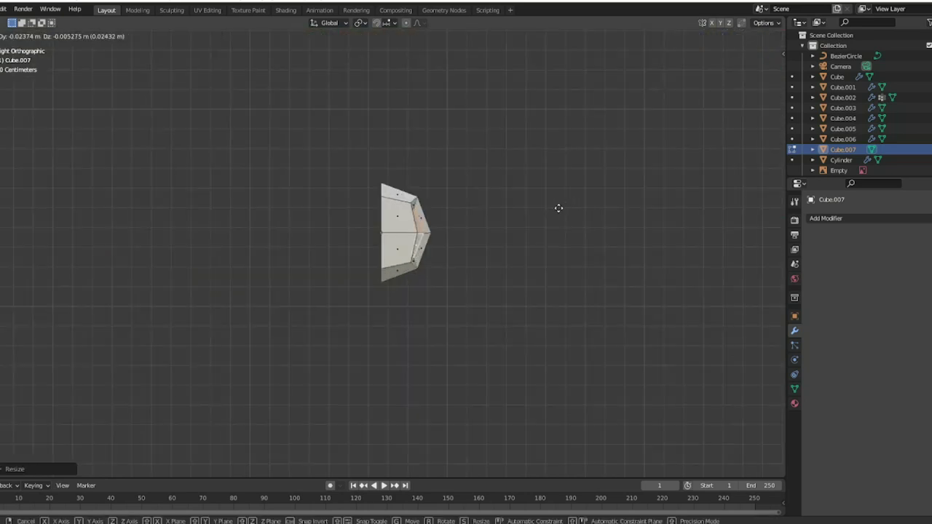
key("KP_7")
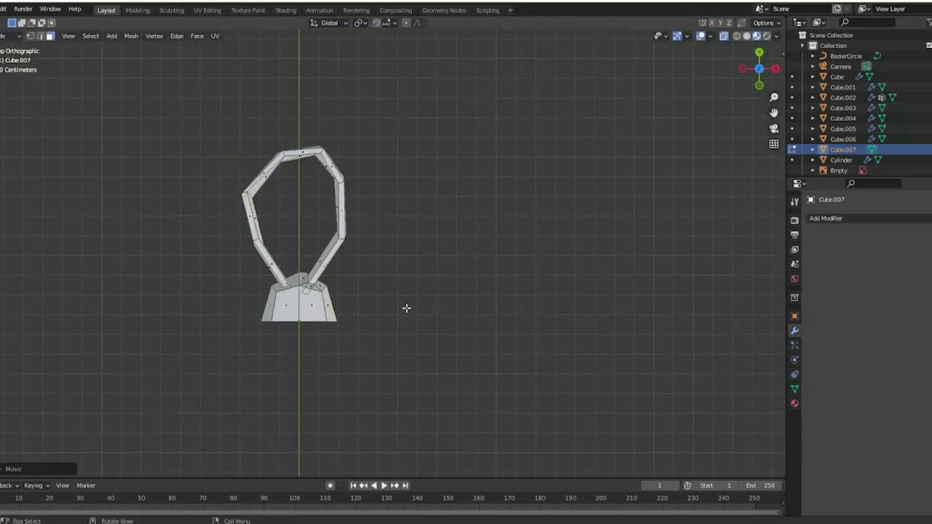
key("Tab")
Step: Smooth the ring with a level-1 Subdivision modifier
mouse_move(406, 308)
middle_mouse_down()
mouse_move(746, 222)
mouse_move(396, 334)
mouse_move(398, 245)
middle_mouse_up()
key("ctrl+1")
key("KP_3")
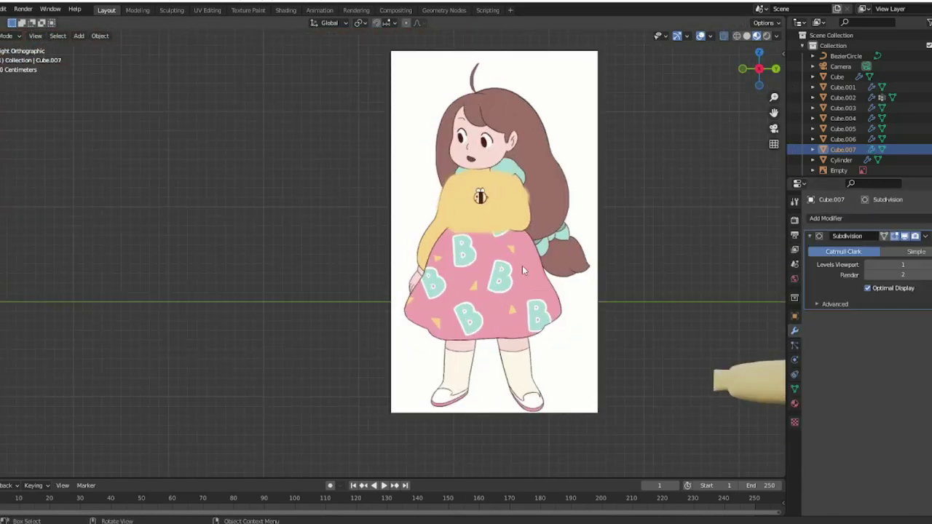
key("KP_Decimal")
mouse_move(522, 266)
middle_mouse_down()
mouse_move(466, 240)
mouse_move(597, 291)
middle_mouse_up()
Step: Add a Mirror modifier so the ring becomes a symmetrical bow
left_click(826, 217)
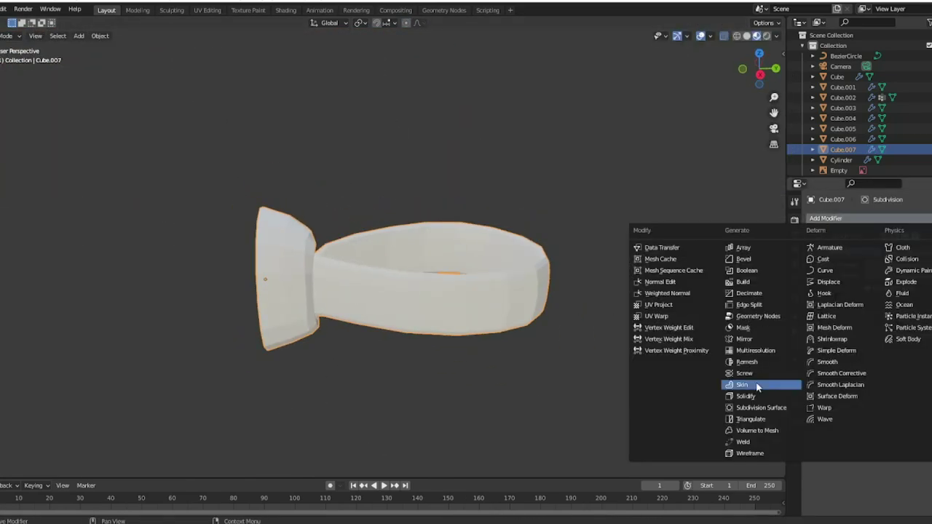
left_click(744, 339)
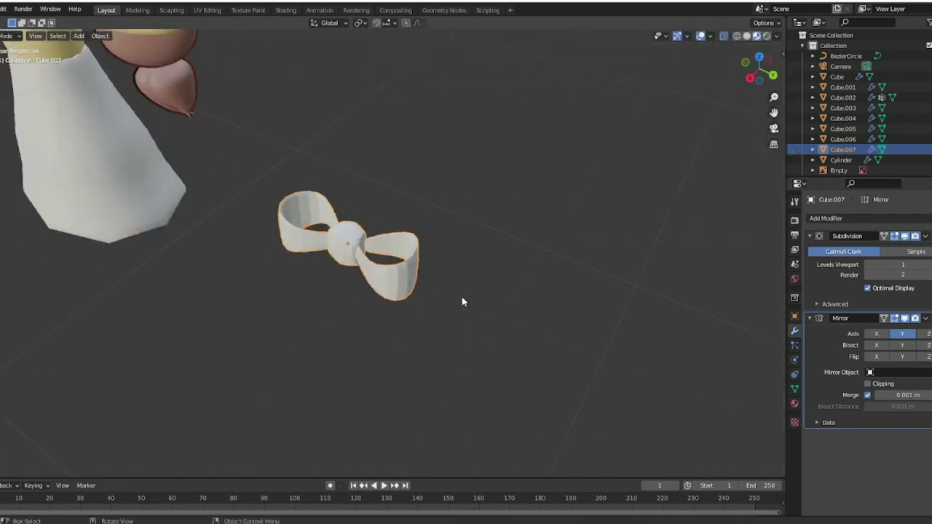
key("KP_1")
key("KP_3")
key("KP_1")
scroll(560, 258, "up", 5)
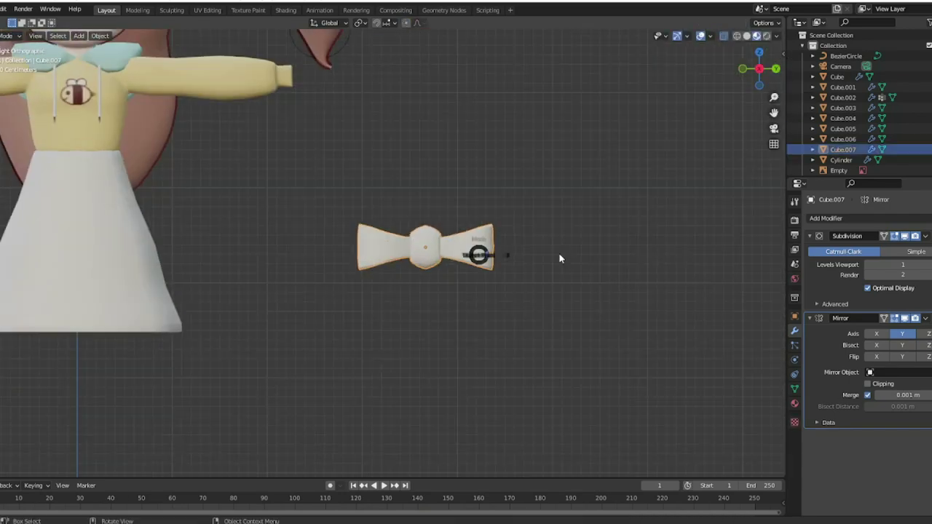
key("Tab")
scroll(560, 258, "up", 2)
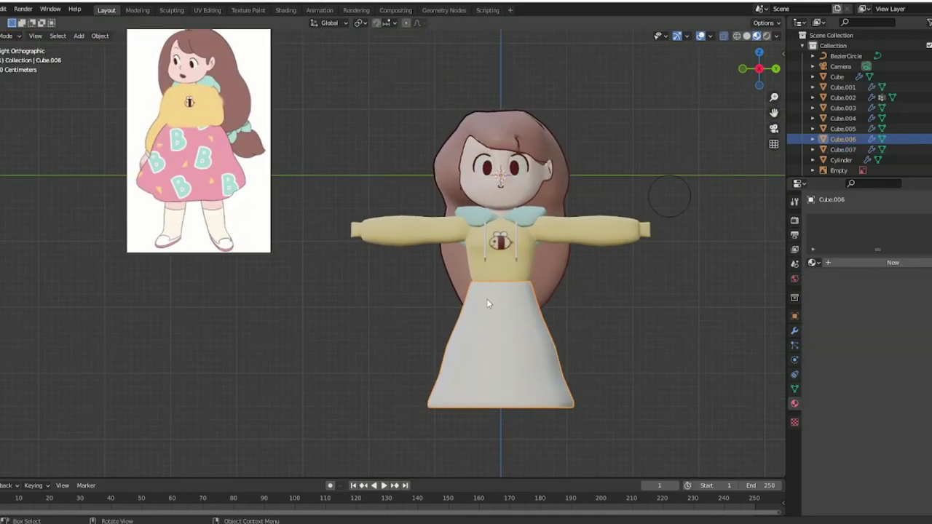
Step: Add a Subdivision Surface modifier to the skirt and check it from below
left_click(794, 329)
left_click(825, 218)
left_click(761, 407)
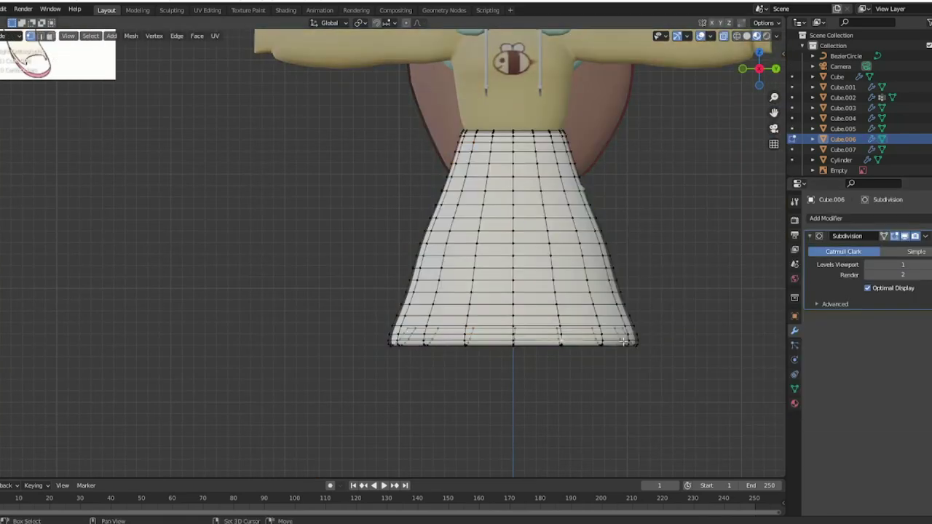
middle_click_drag(623, 341, 693, 282)
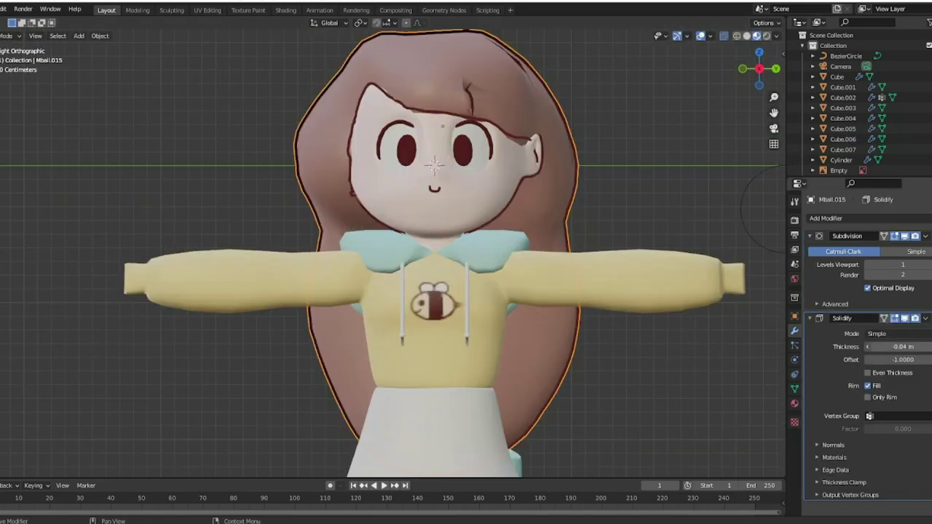
left_click(437, 204)
left_click(565, 222)
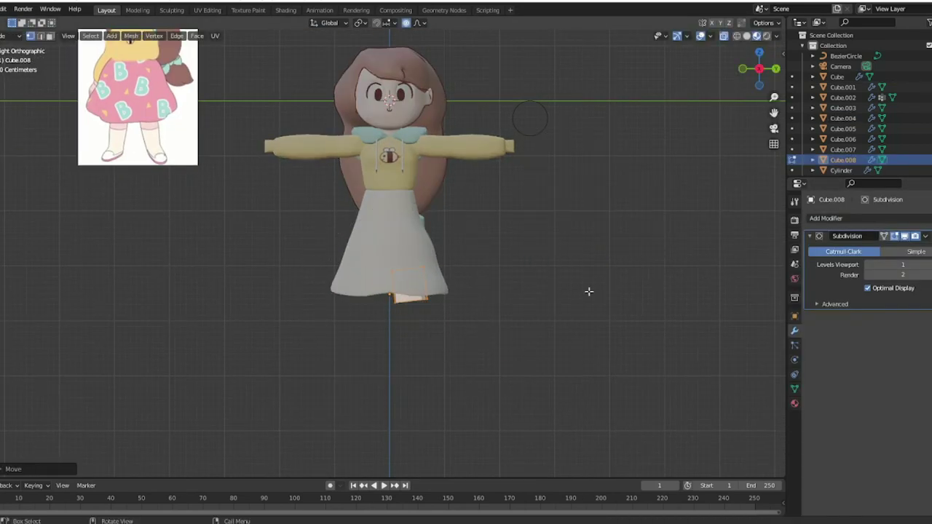
Step: Move the new cube below the skirt as the leg piece
scroll(589, 292, "up", 3)
key("alt+s")
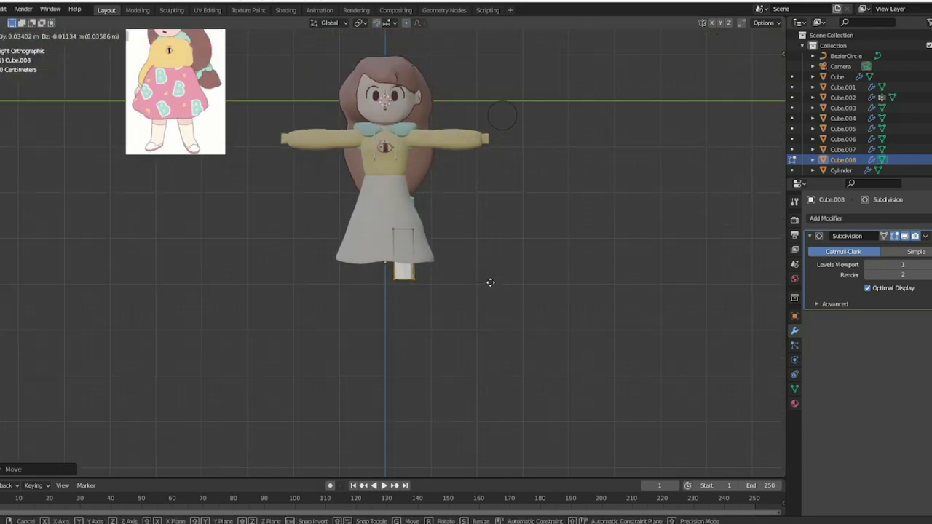
left_click(501, 306)
scroll(543, 310, "up", 1)
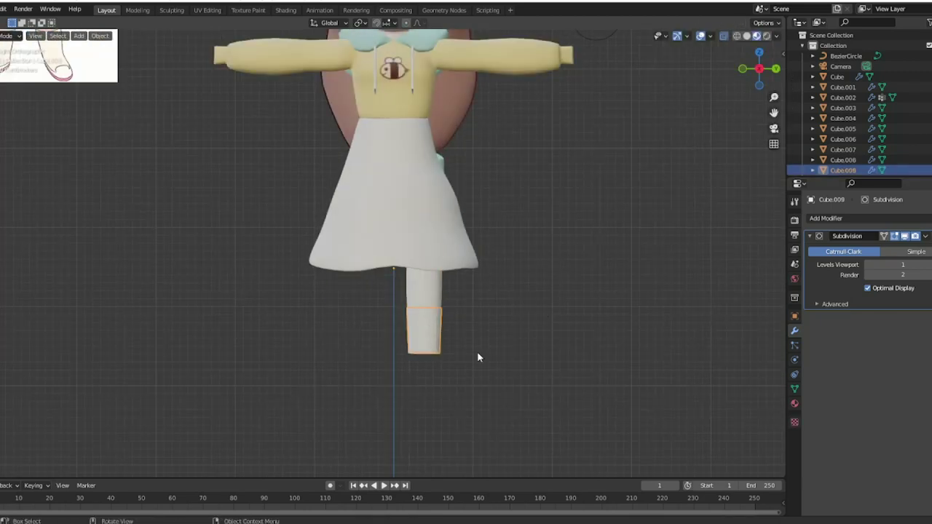
Step: Assign existing materials to the sock and shoe, and scale the shoe's sole ring
left_click(795, 404)
left_click(813, 262)
scroll(422, 313, "up", 1)
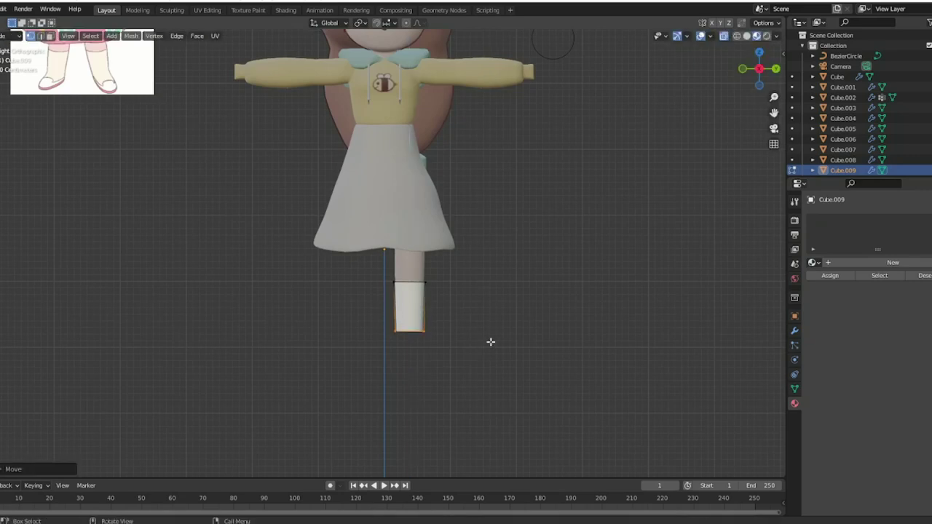
key("ctrl+KP_1")
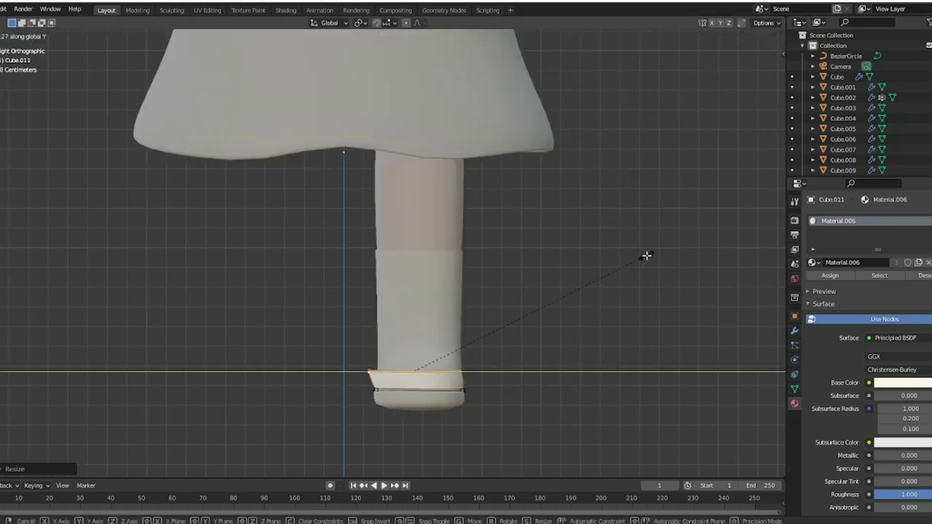
left_click(776, 69)
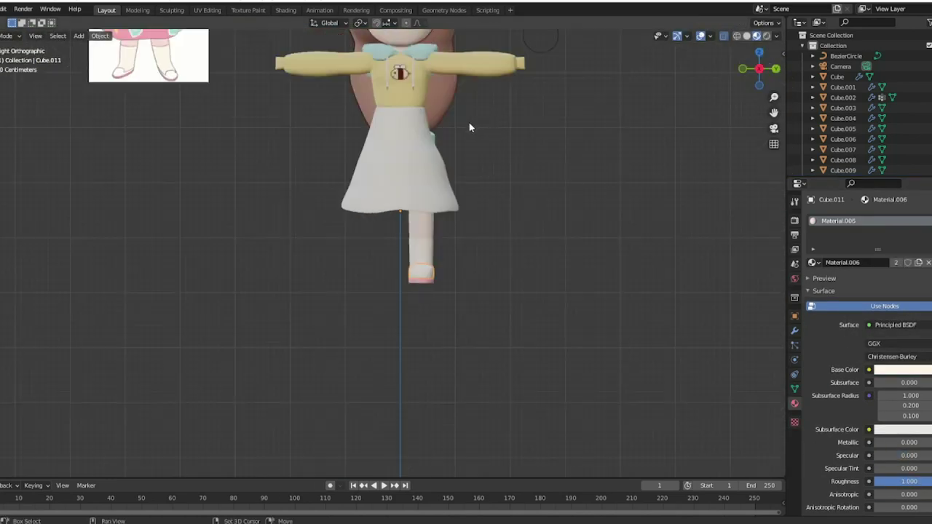
middle_click_drag(469, 127, 459, 310)
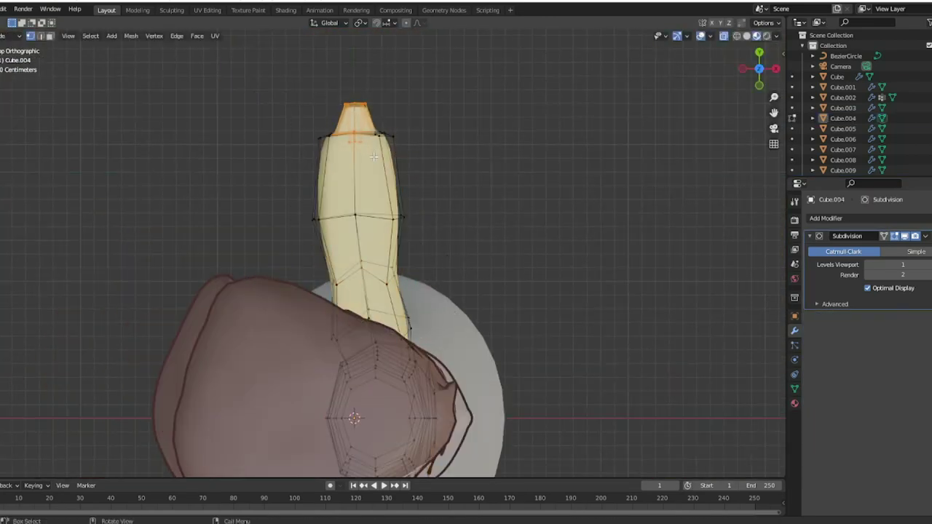
Step: Reshape the sweater sleeve vertices into cuff openings and open the Mirror modifier's options
middle_click_drag(374, 156, 487, 245)
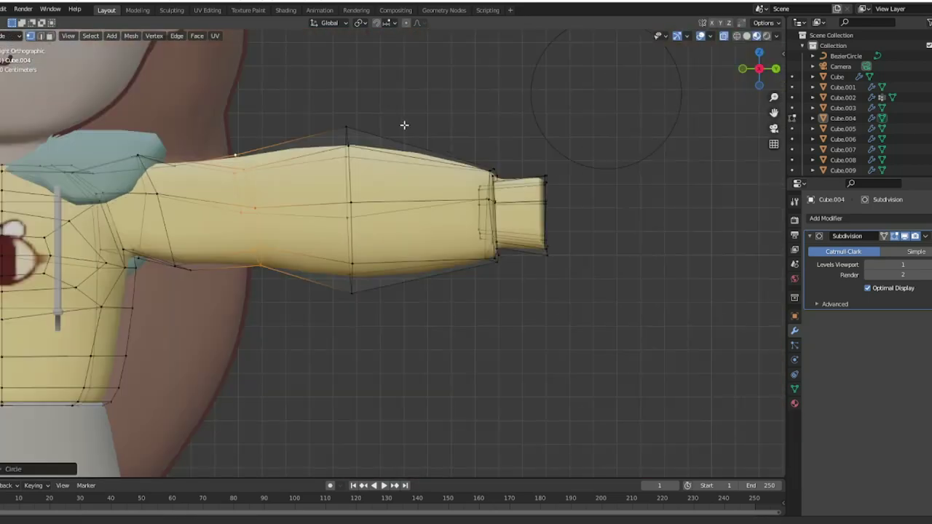
middle_click_drag(405, 125, 427, 237)
right_click(469, 228)
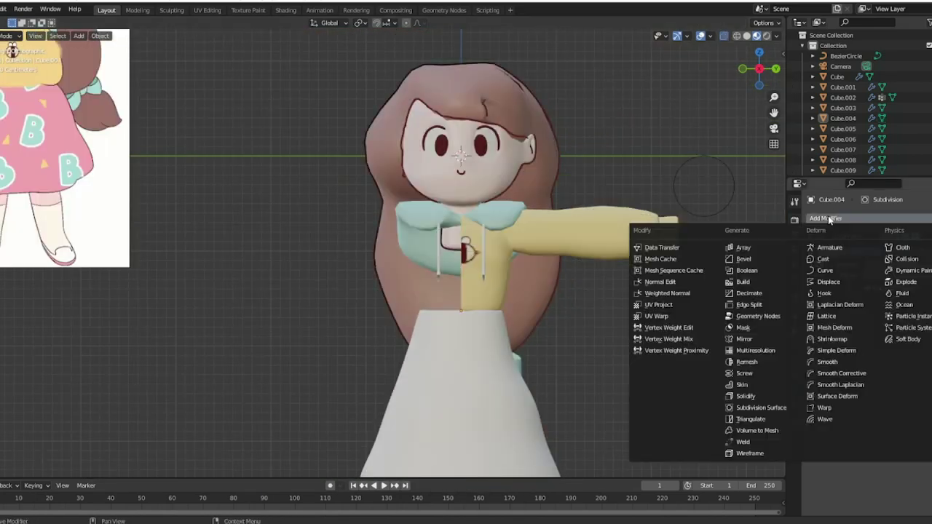
left_click(925, 318)
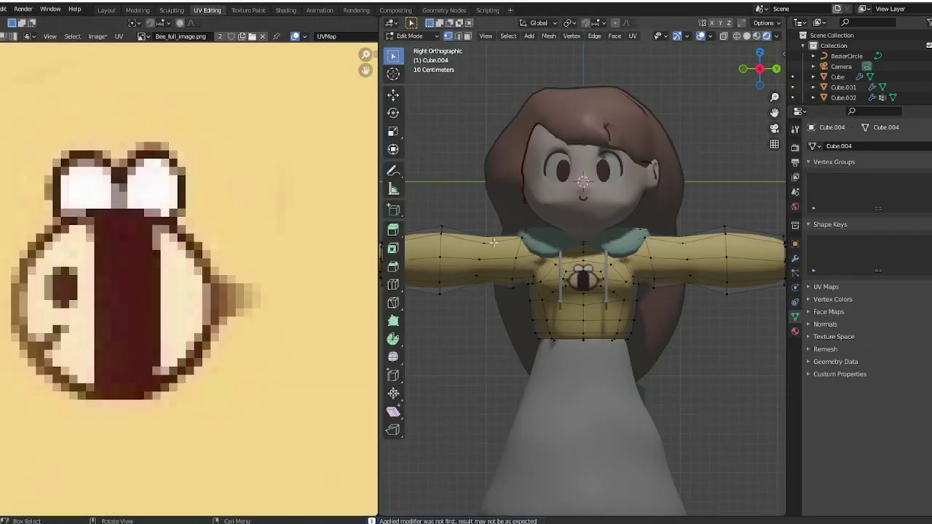
Step: Mirror the bee UV island on X, then scale the skirt's waist faces
right_click(224, 320)
left_click(218, 318)
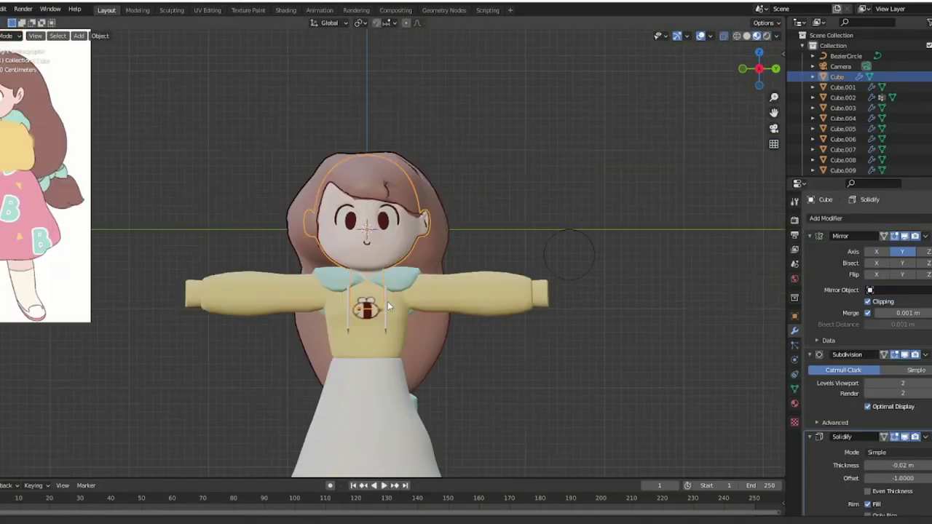
key("Tab")
key("s")
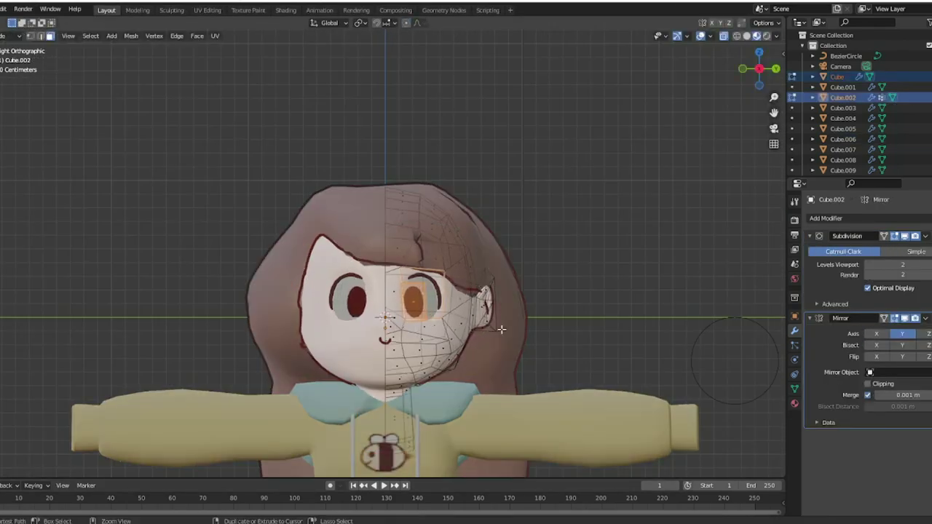
Step: Select the skirt object to prepare it for Smart UV Project unwrapping
left_click(437, 289)
middle_click_drag(446, 320, 453, 329)
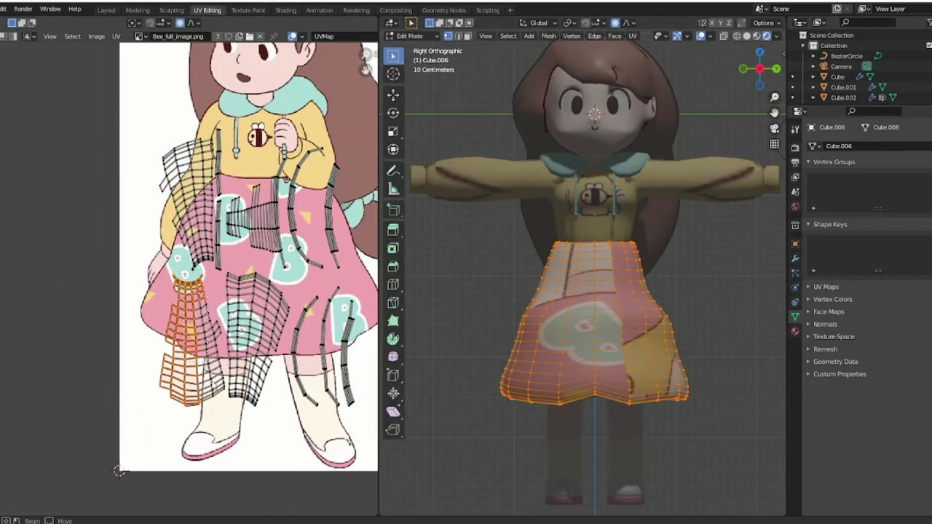
Step: Enlarge the skirt UV island and position it over the pink skirt image
key("s")
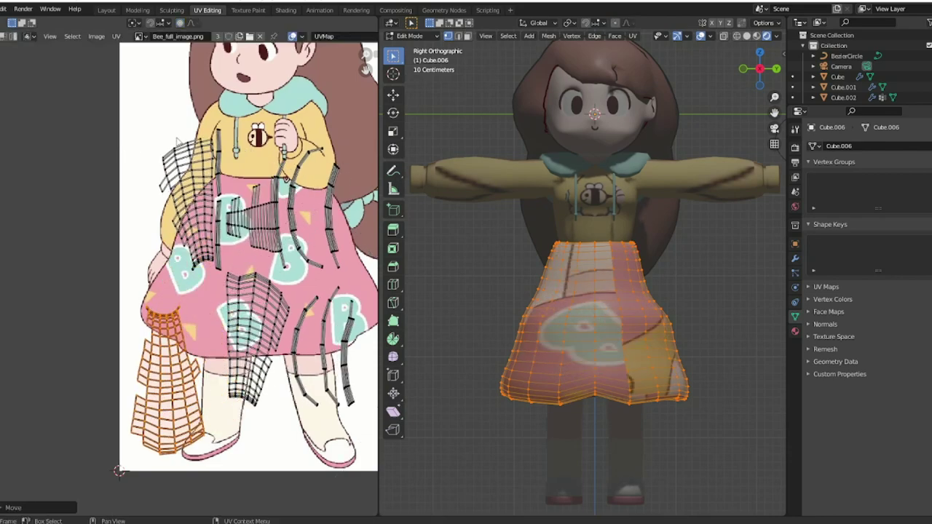
middle_click_drag(176, 141, 138, 107)
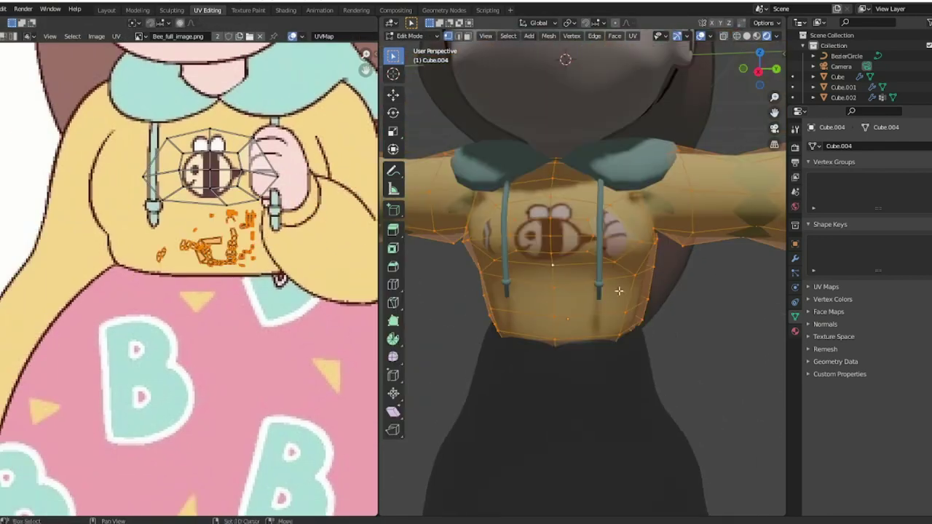
scroll(327, 163, "up", 1)
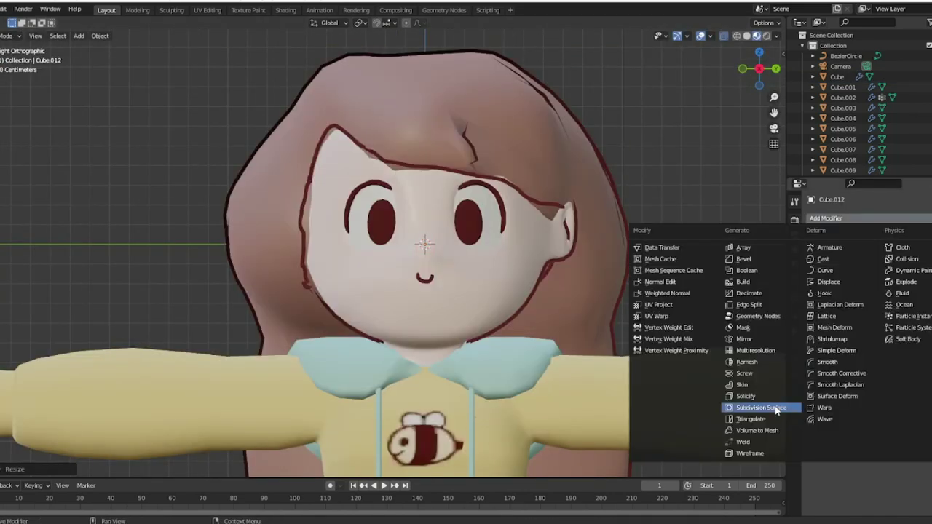
Step: Add a Subdivision modifier to Cube.012 and reframe the character in front view
left_click(776, 410)
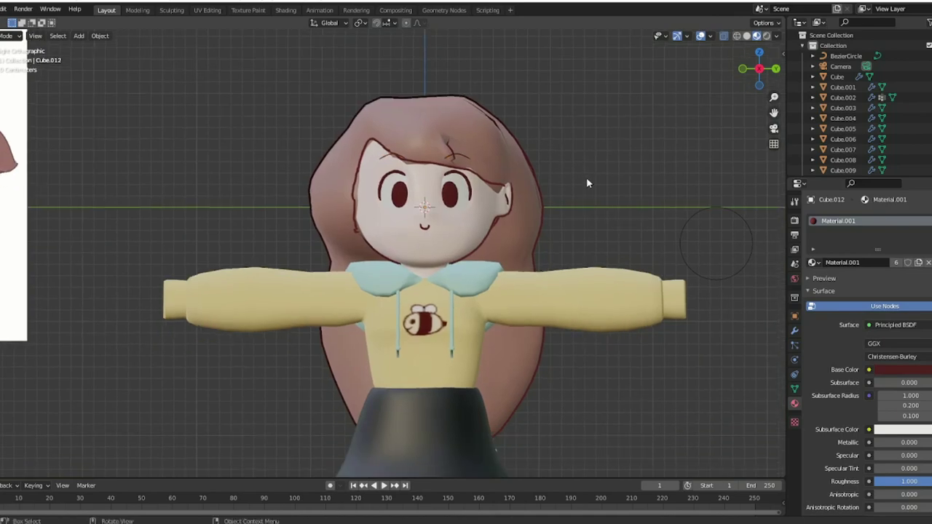
middle_click_drag(587, 179, 535, 232, "ctrl")
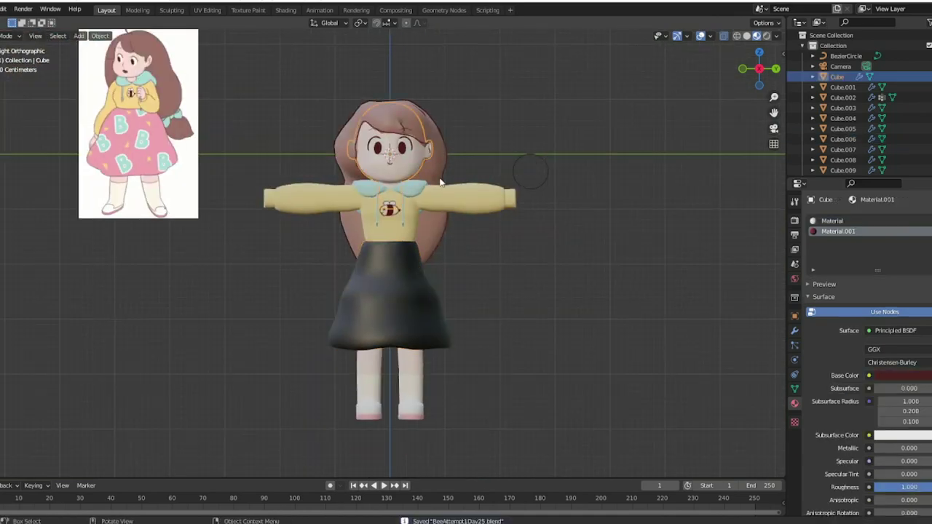
left_click_drag(267, 62, 459, 187)
middle_click_drag(466, 189, 633, 365)
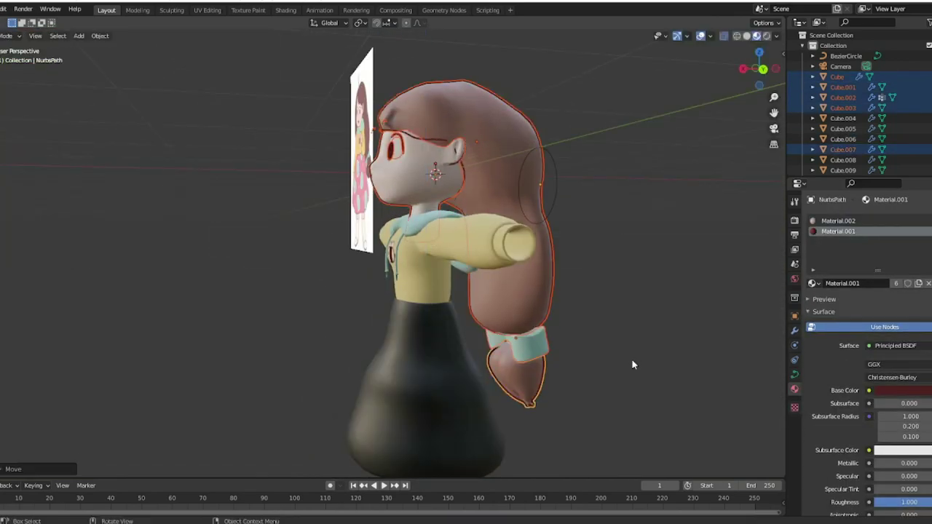
key("KP_1")
scroll(582, 284, "down", 3)
scroll(589, 264, "up", 5)
Step: Add a new cube with a Subdivision modifier for the wrist cuff
key("shift+a")
key("g")
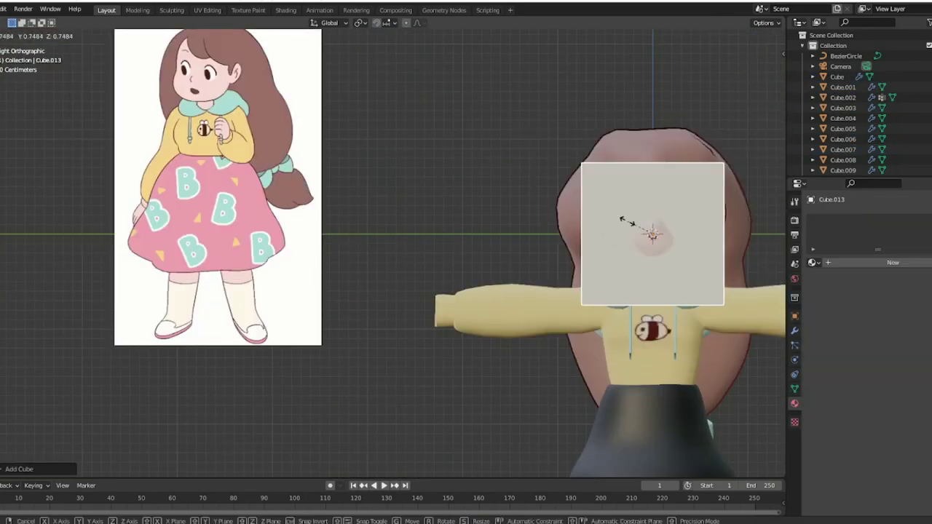
left_click(825, 218)
left_click(735, 408)
scroll(455, 218, "down", 3)
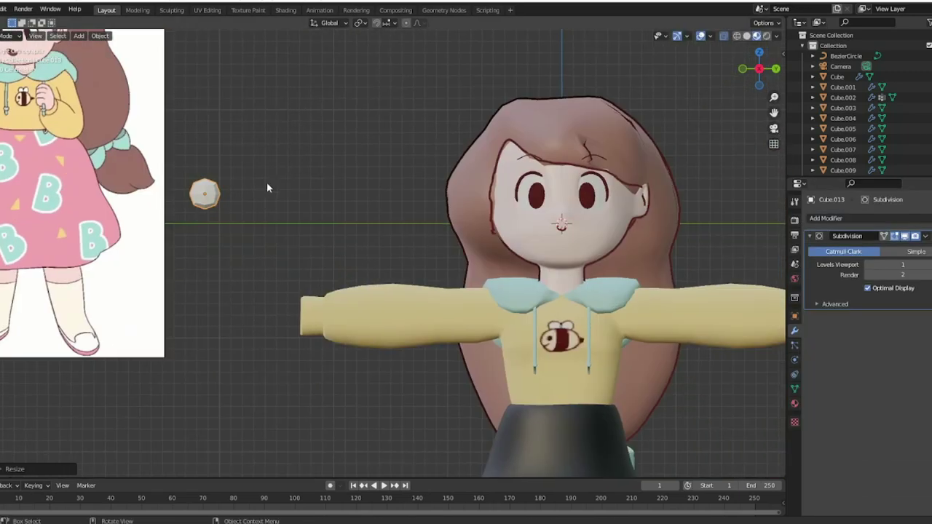
scroll(266, 182, "up", 2)
Step: Move the cube to the end of the right sleeve
key("Tab")
key("Tab")
key("g")
left_click(544, 306)
Step: Extrude and pull a thumb out from the side of the cuff cube
scroll(593, 324, "up", 3)
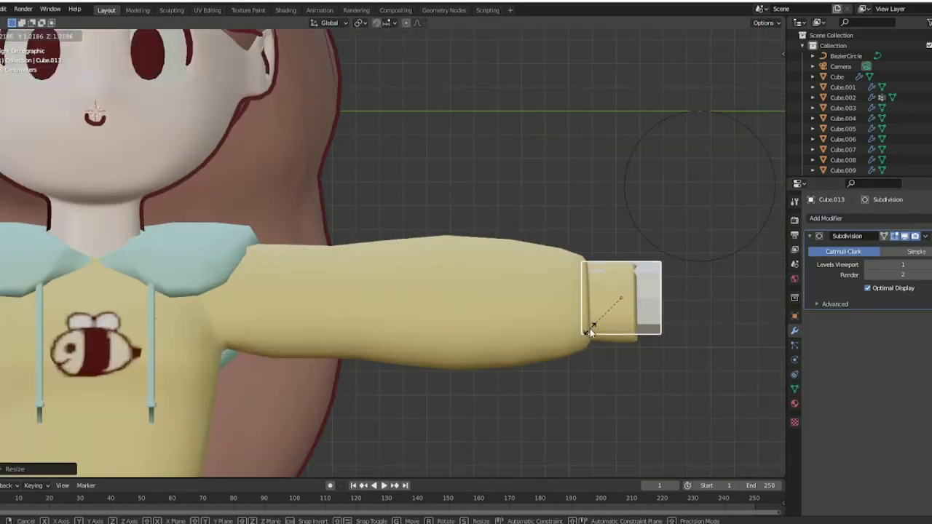
scroll(728, 124, "down", 4)
scroll(677, 178, "up", 5)
key("Tab")
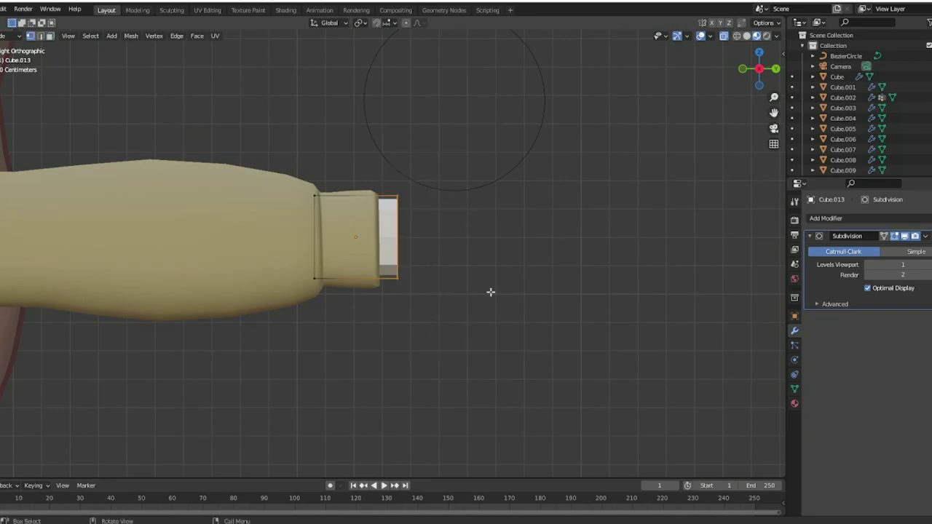
scroll(491, 292, "down", 4)
scroll(490, 292, "down", 2)
scroll(341, 195, "up", 3)
scroll(341, 195, "up", 4)
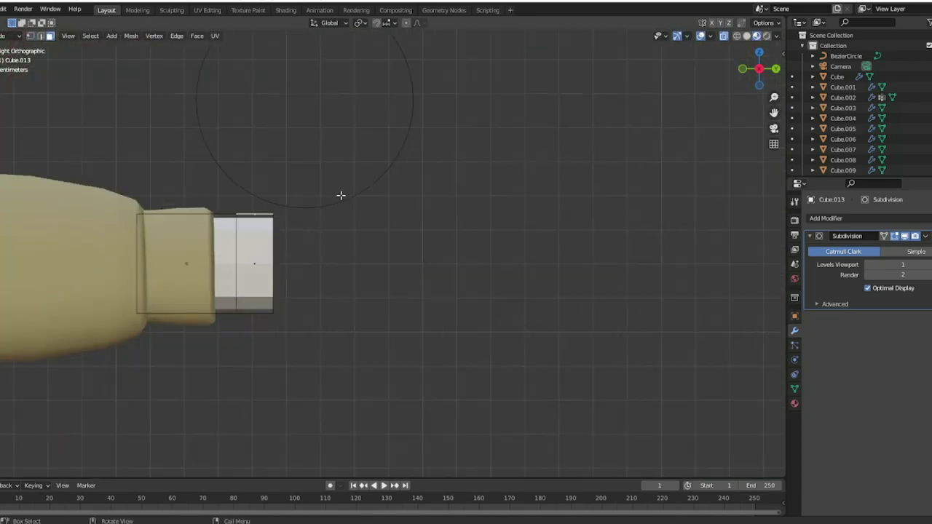
middle_click_drag(283, 257, 338, 279, "shift")
key("g")
scroll(289, 233, "up", 2)
key("g")
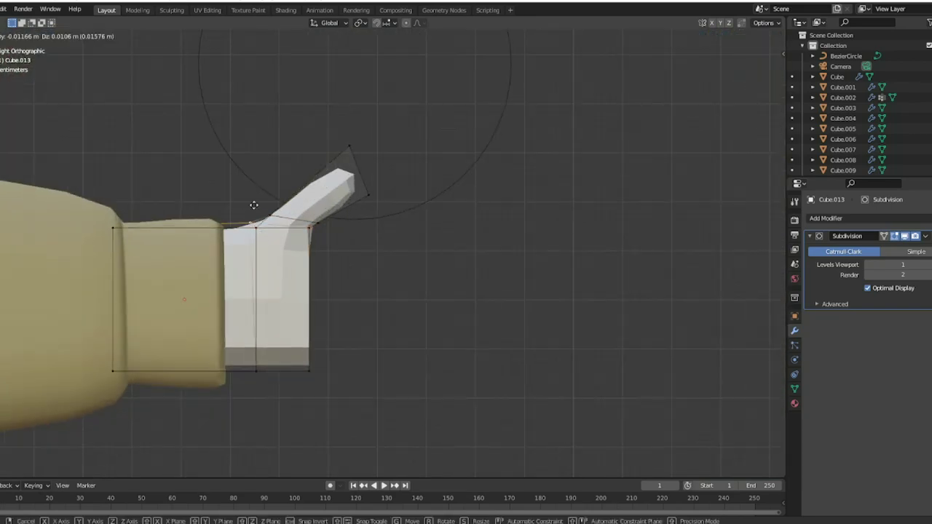
scroll(379, 230, "up", 1)
key("g")
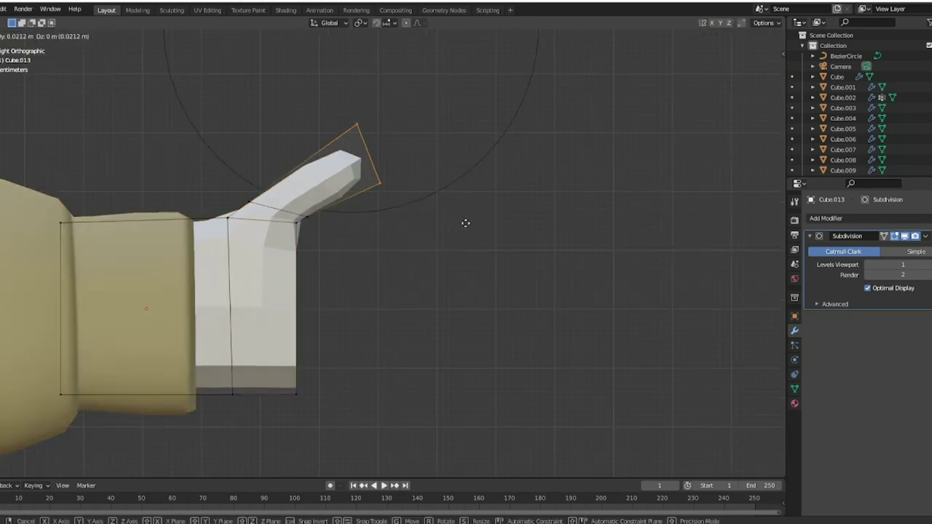
key("Escape")
left_click(295, 290)
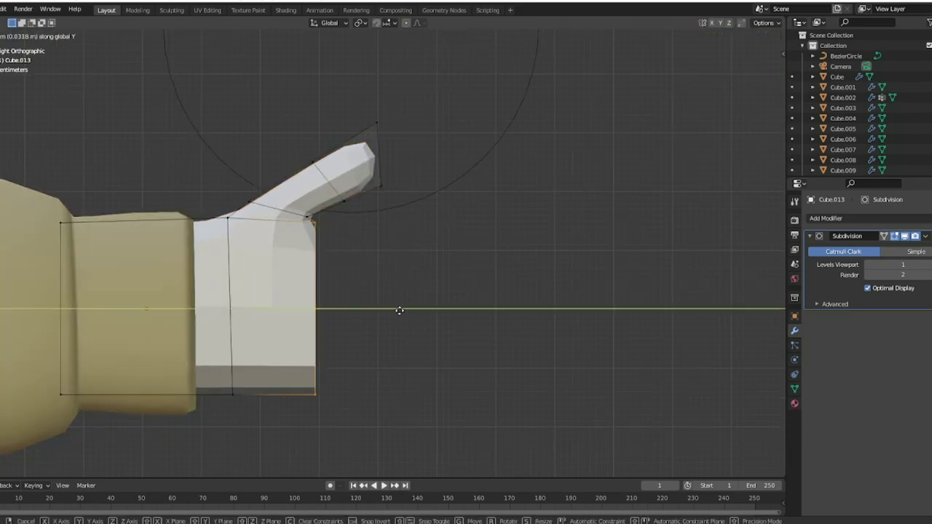
left_click(421, 307)
Step: Smooth the hand with level-1 Subdivision and shape the four fingers
middle_click_drag(407, 199, 586, 262)
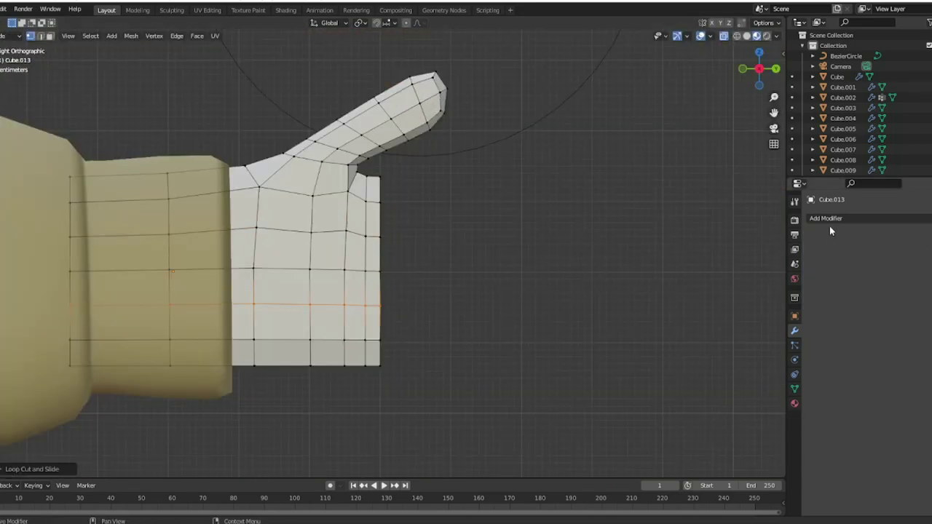
key("ctrl+1")
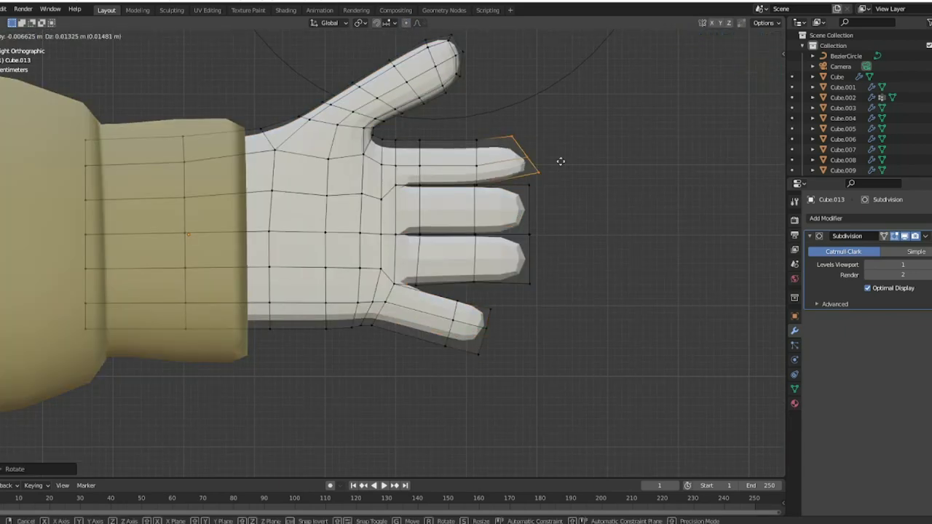
left_click(575, 281)
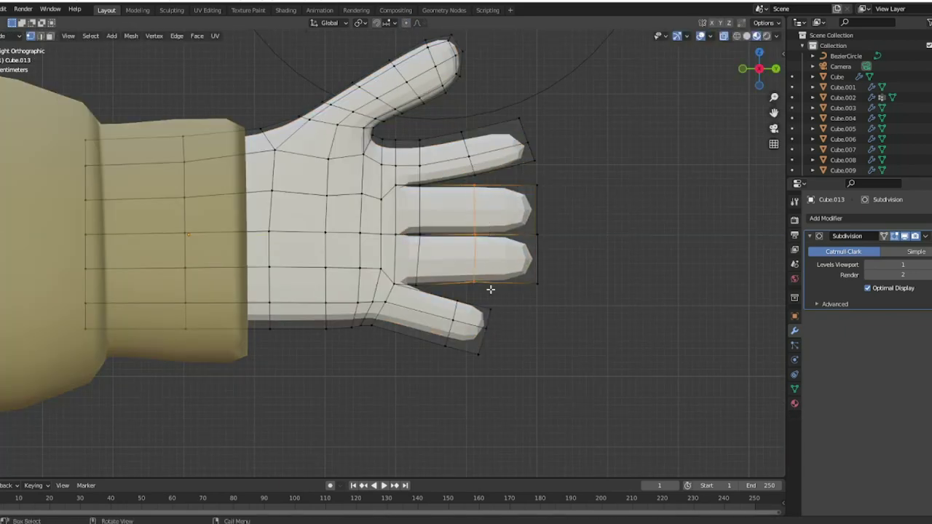
left_click_drag(362, 264, 388, 335)
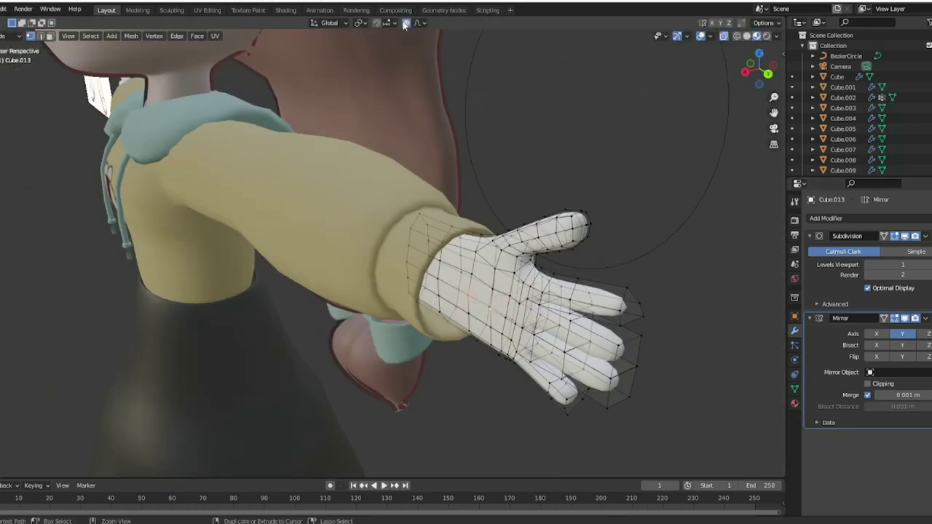
middle_click_drag(405, 24, 385, 292)
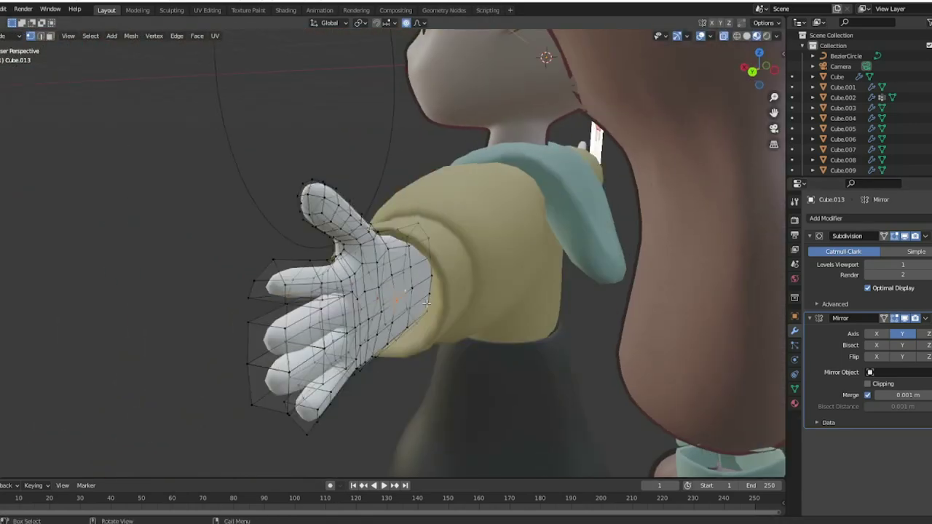
Step: Return to object mode and save the blend file
key("Tab")
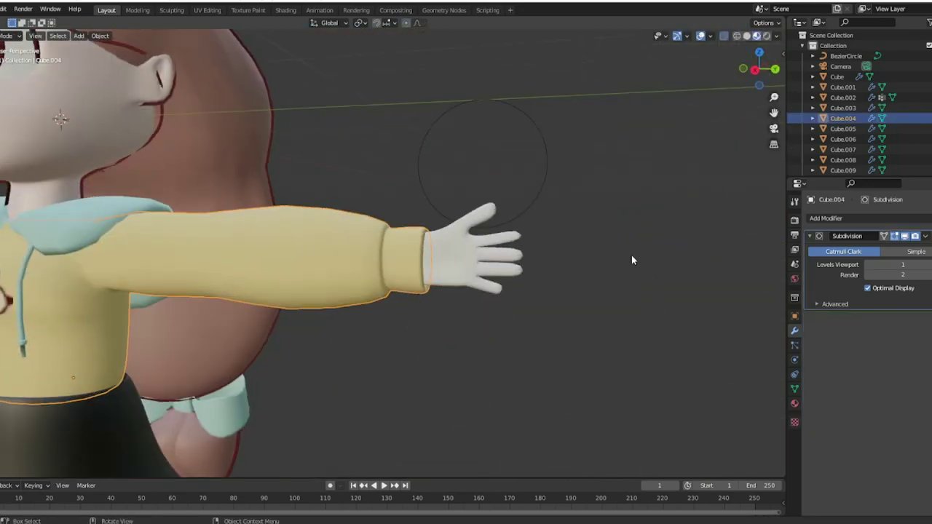
key("KP_3")
key("ctrl+s")
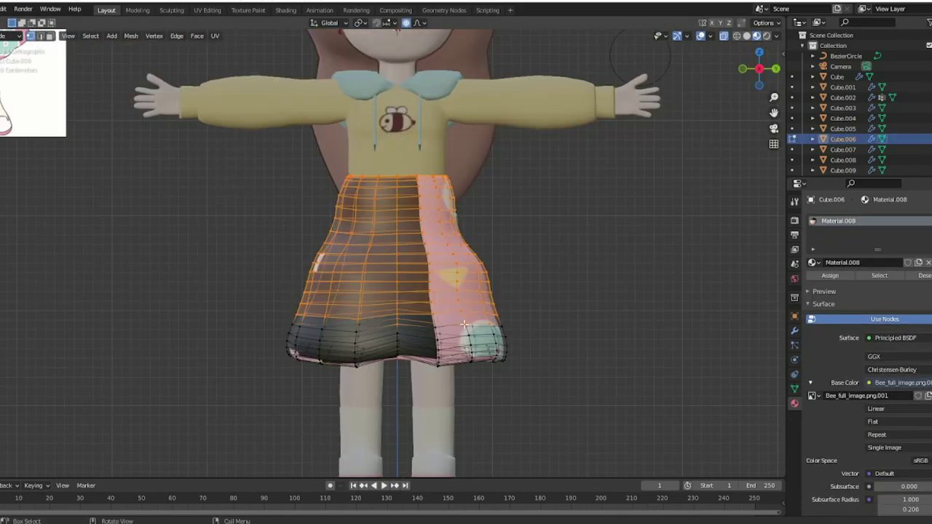
Step: Inspect the underside of the skirt hem, then switch to the UV Editing workspace
middle_click_drag(332, 348, 414, 316)
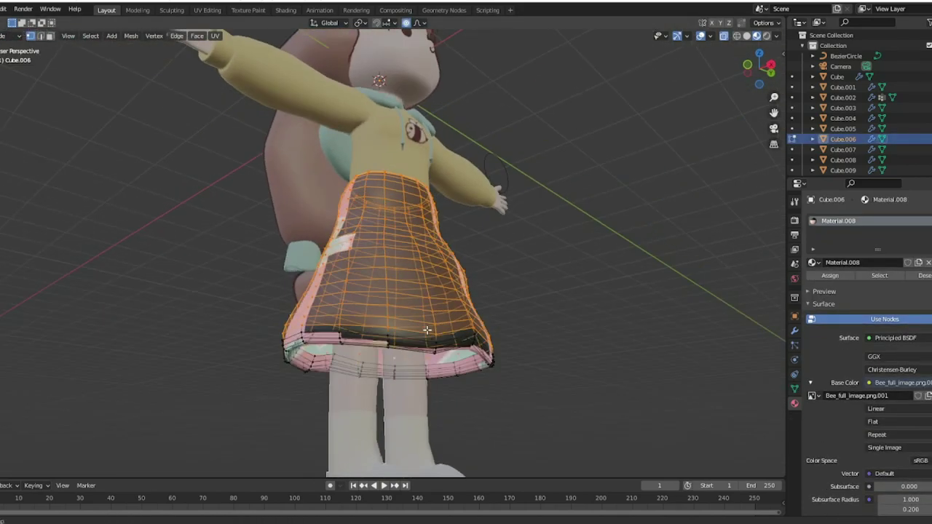
scroll(404, 311, "up", 2)
scroll(405, 354, "up", 2)
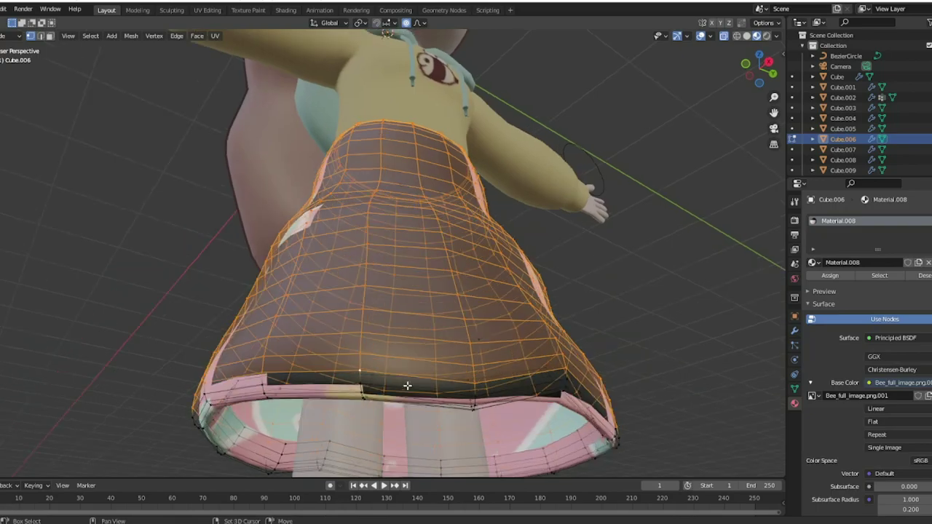
scroll(407, 385, "up", 2)
scroll(400, 353, "up", 3)
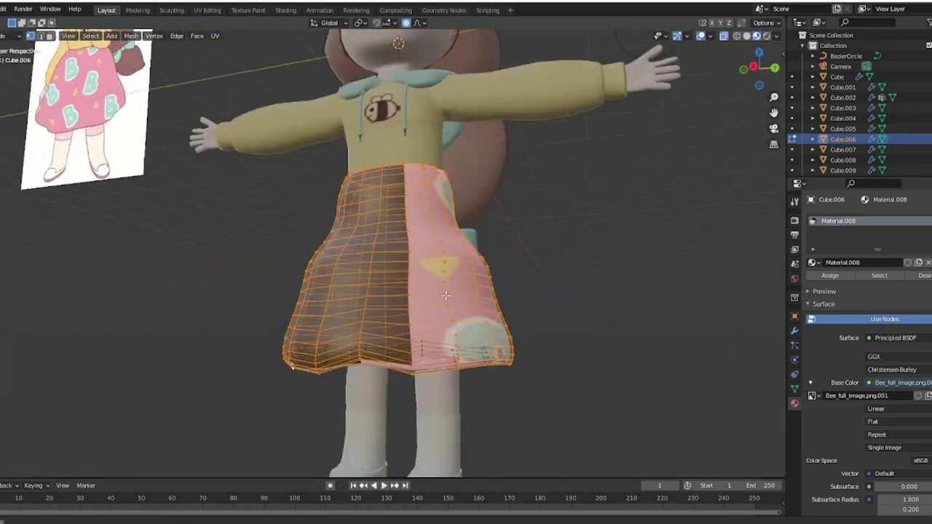
middle_click_drag(445, 295, 455, 330)
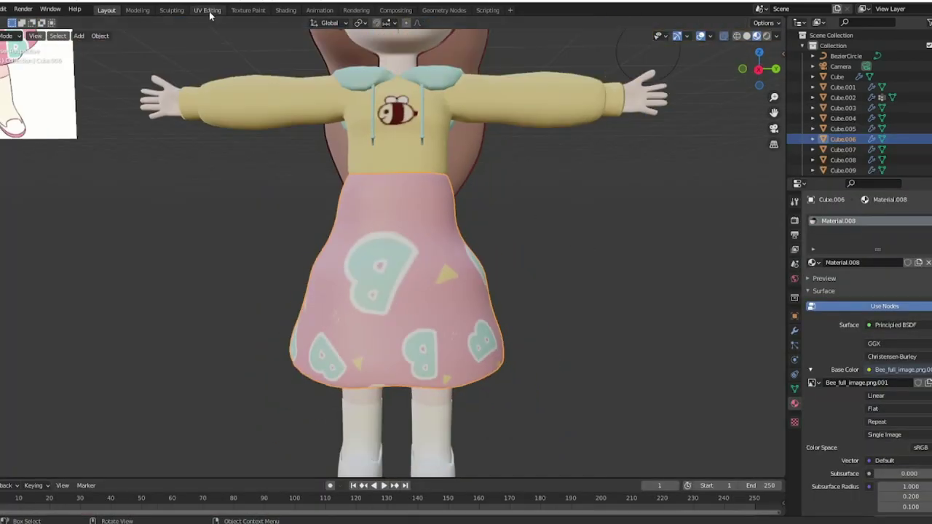
left_click(208, 10)
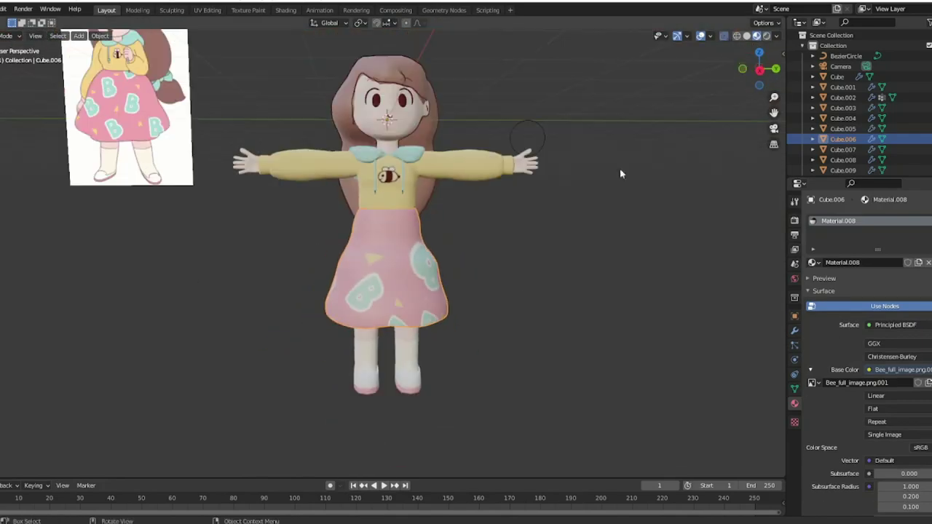
Step: Scale the NURBS hair strand's curve points in side view to shape the strand rising from the head
left_click(206, 9)
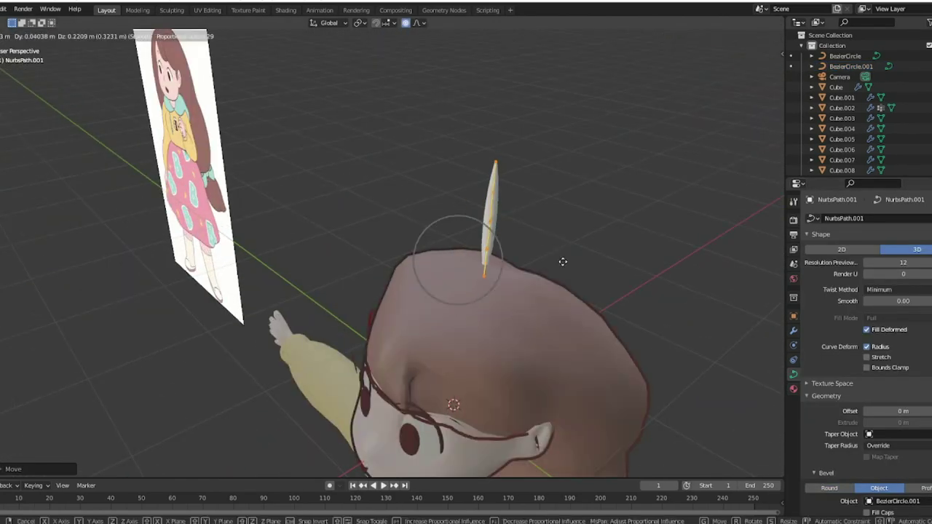
key("KP_3")
key("s")
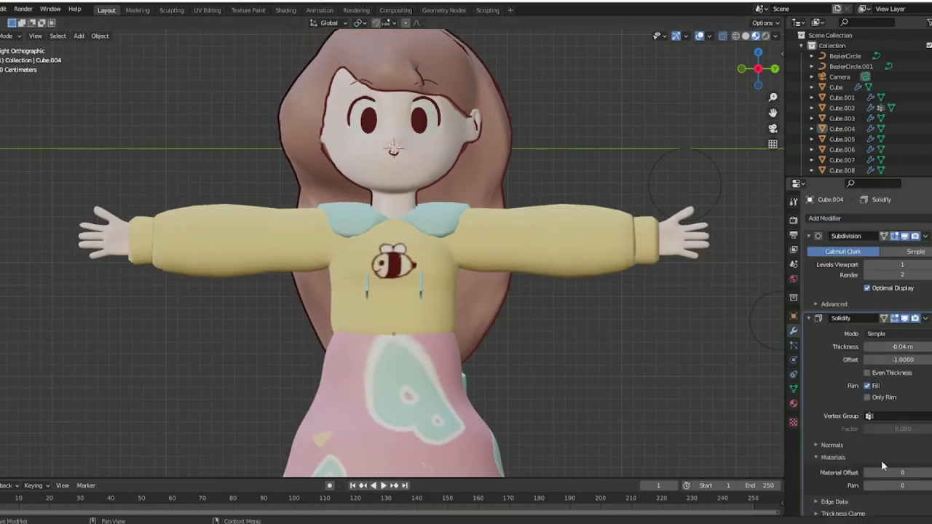
Step: Bring up the selected clothing piece's modifier stack to work on its Solidify outline
left_click(793, 330)
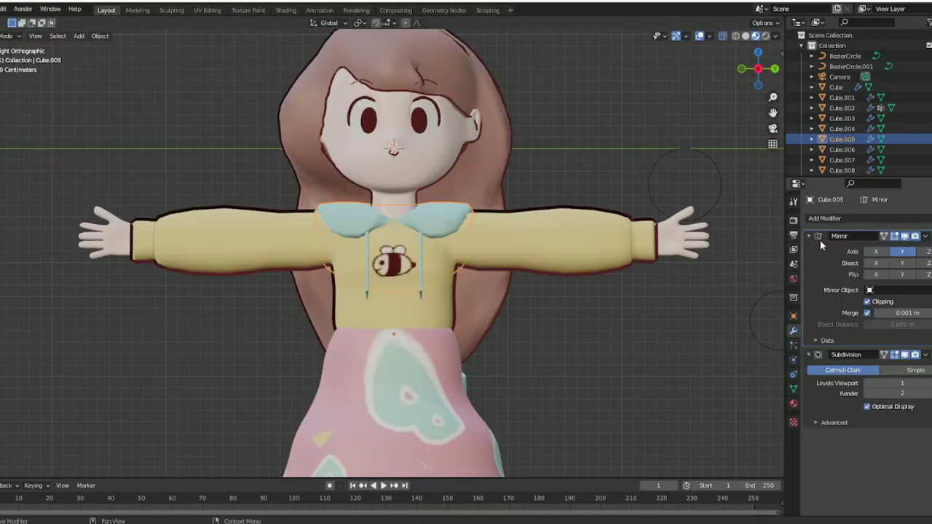
scroll(669, 295, "up", 8)
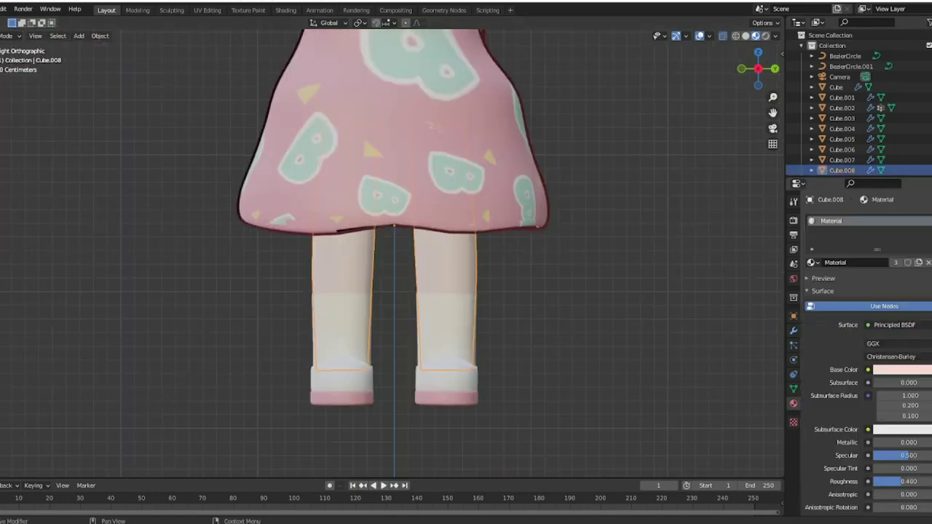
Step: Add a Solidify outline to the legs and review the legs' and shoe's properties
left_click(823, 220)
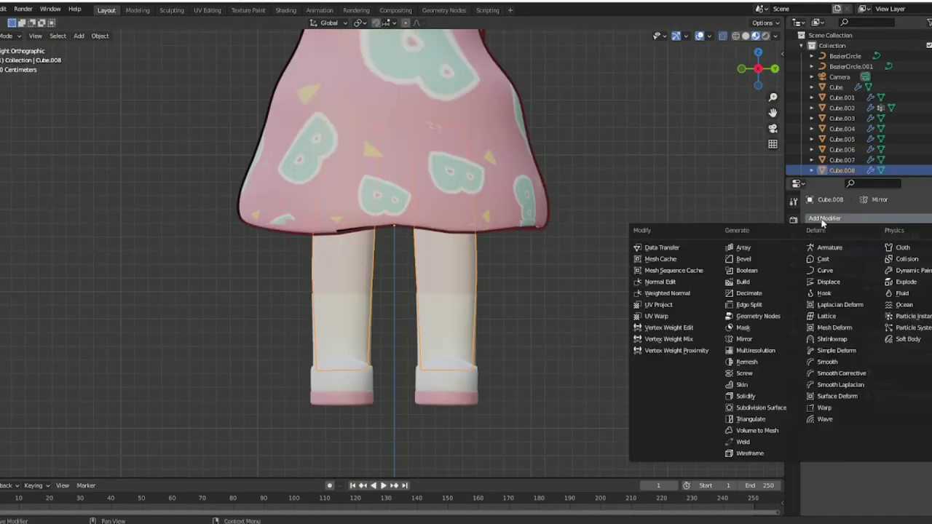
left_click(744, 396)
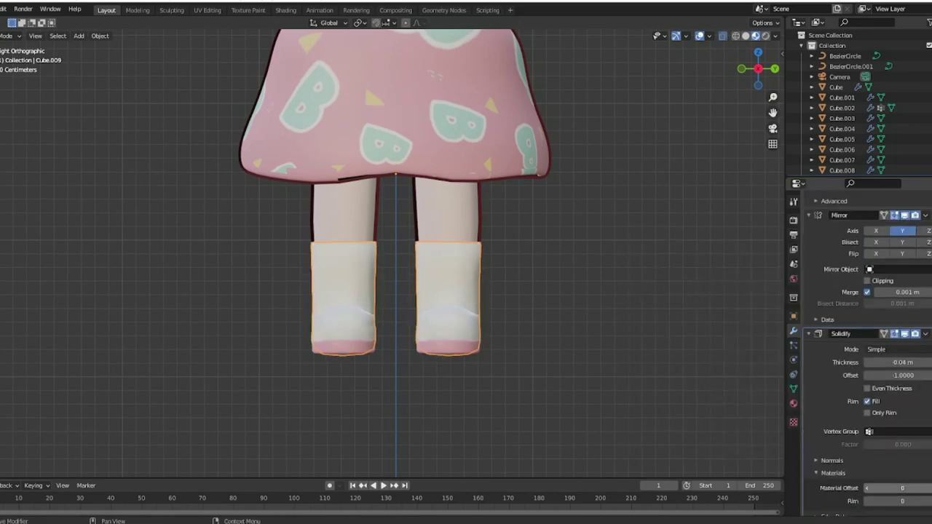
left_click(794, 388)
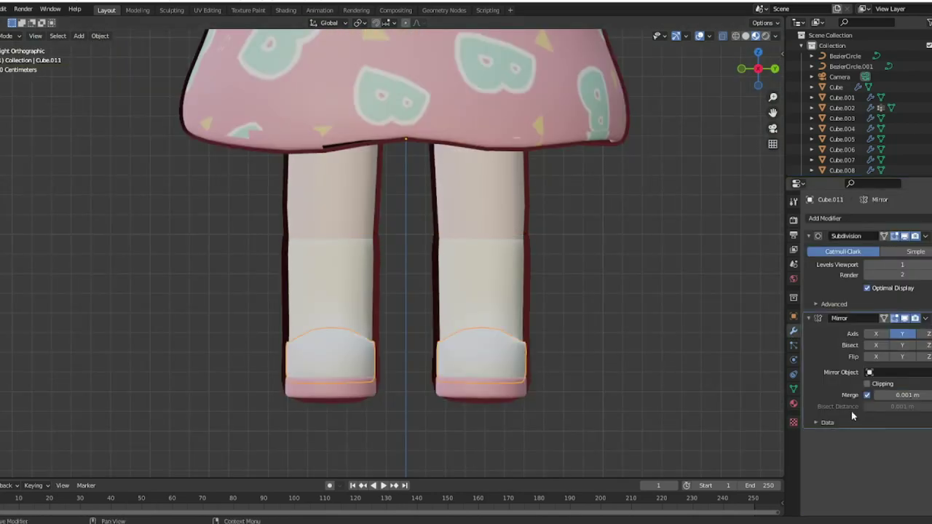
left_click(794, 403)
left_click(794, 278)
left_click(794, 330)
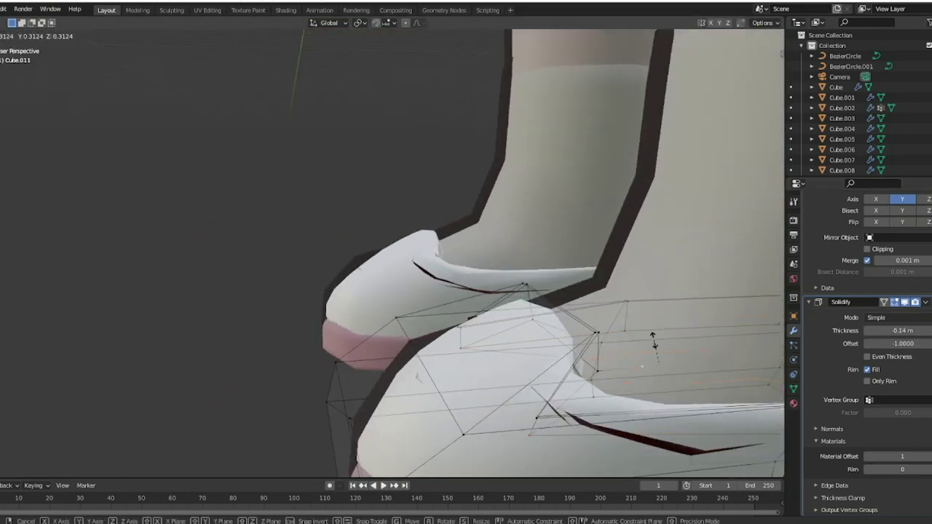
Step: Try rescaling the shoe mesh, then undo the Solidify thickness change and cancel
left_click(564, 392)
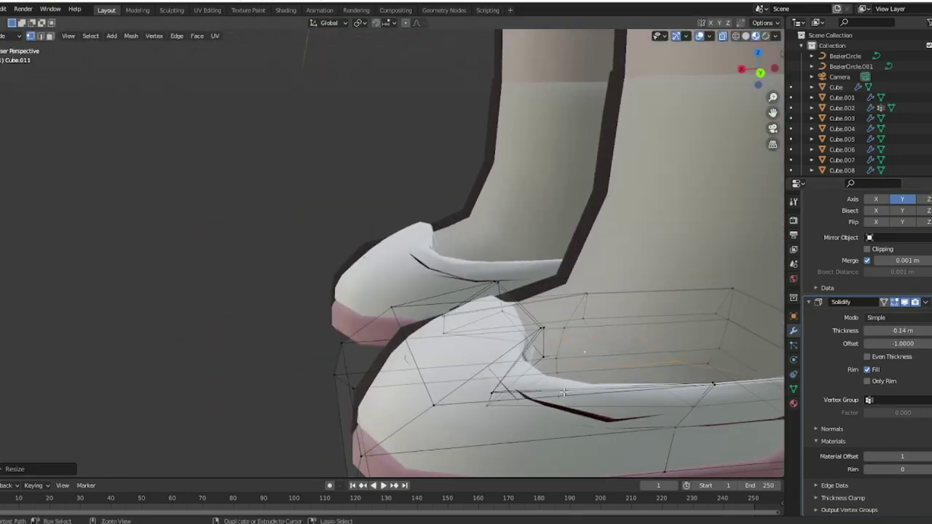
key("ctrl+z")
key("s")
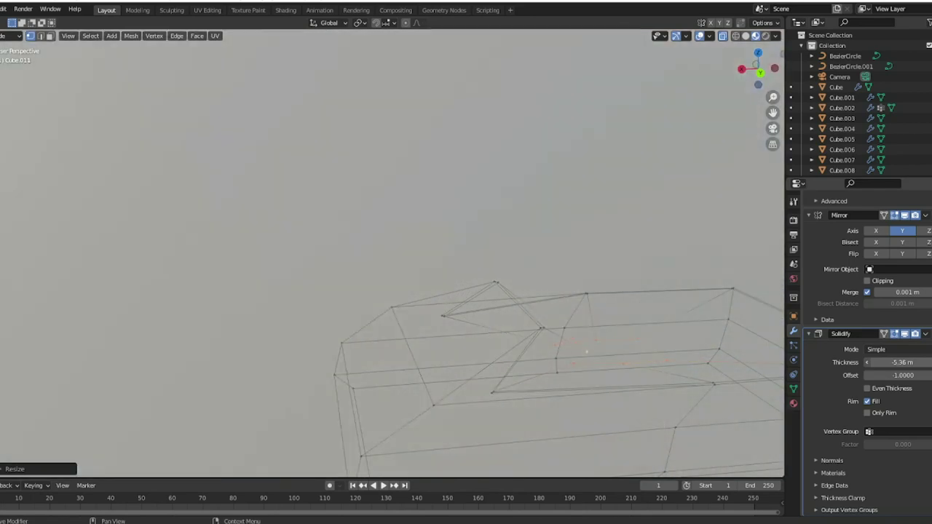
key("Escape")
Step: Move the shoe's Subdivision modifier below Mirror and start scaling the whole shoe mesh
left_click(888, 294)
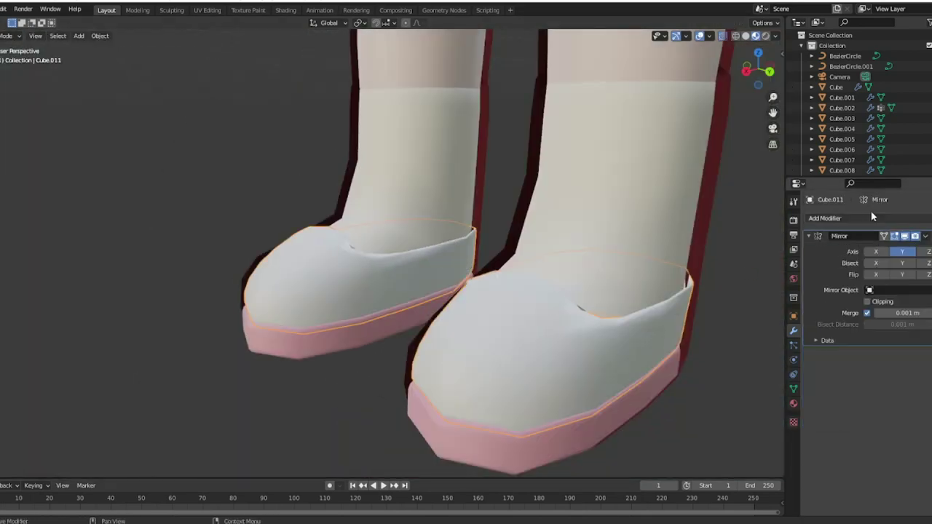
key("a")
key("s")
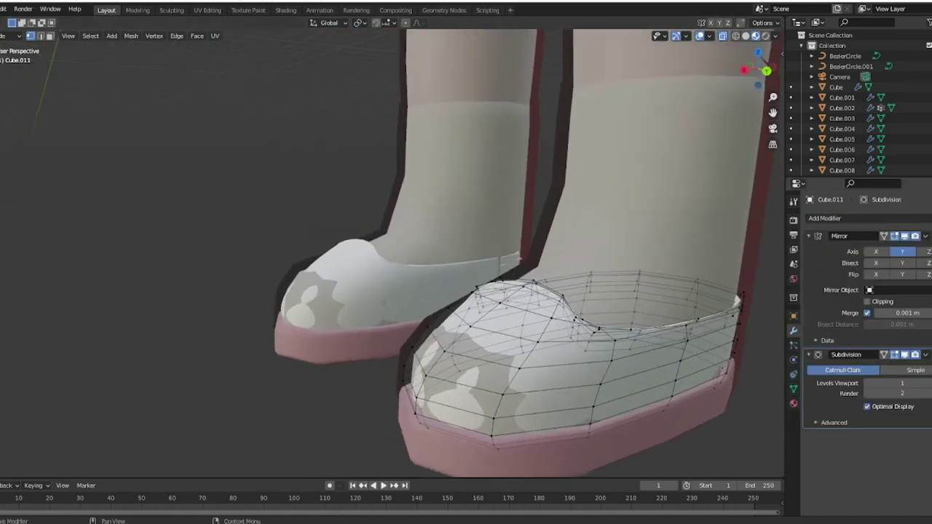
right_click(539, 361)
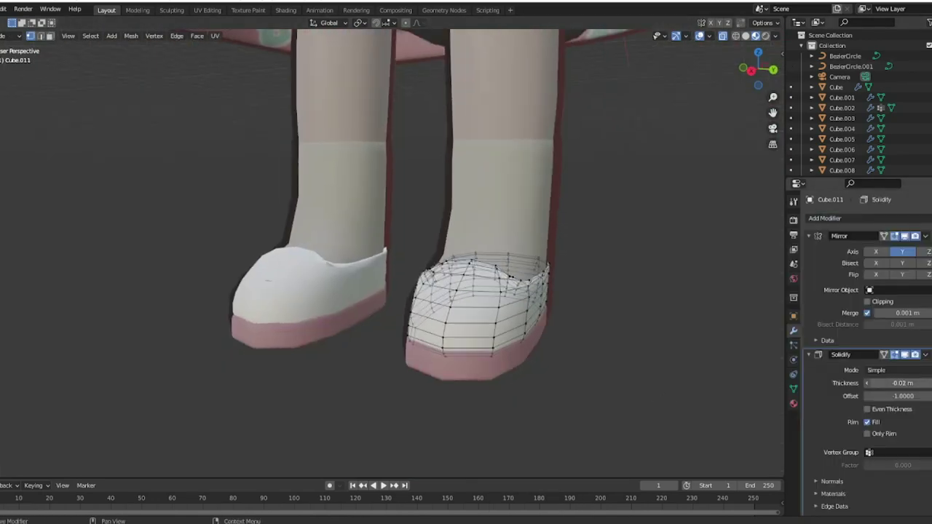
scroll(857, 471, "down", 1)
Step: Show the shoe's vertex groups, then enter Edit Mode zoomed in on the top rim
left_click(794, 389)
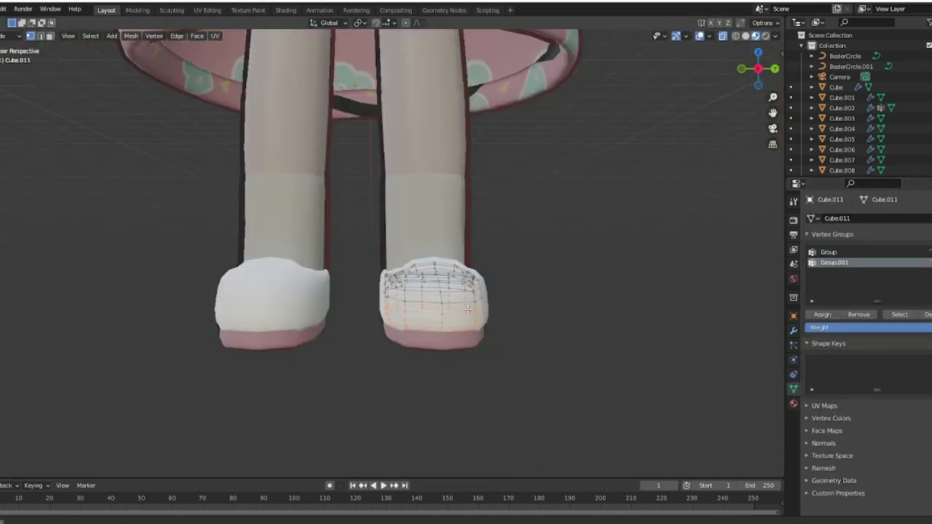
scroll(650, 339, "up", 5)
mouse_move(650, 339)
middle_mouse_down()
mouse_move(239, 277)
mouse_move(152, 359)
middle_mouse_up()
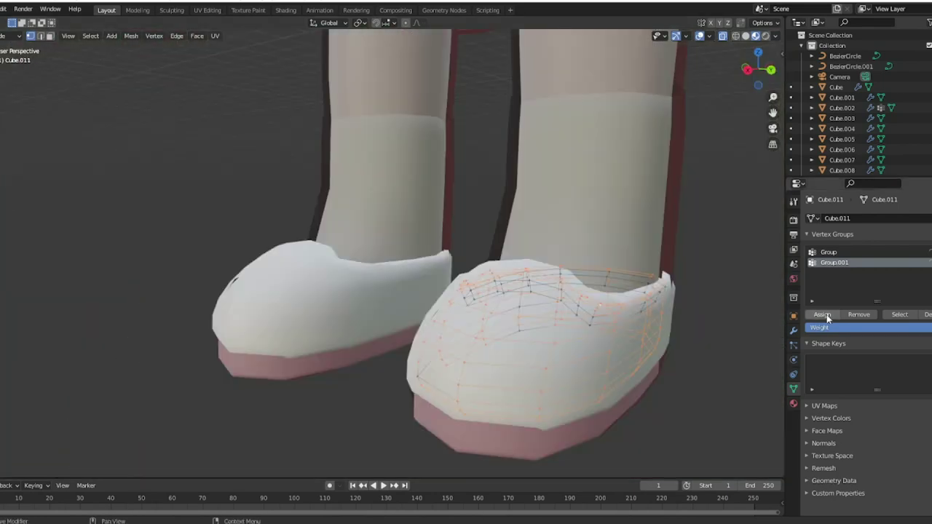
left_click(794, 331)
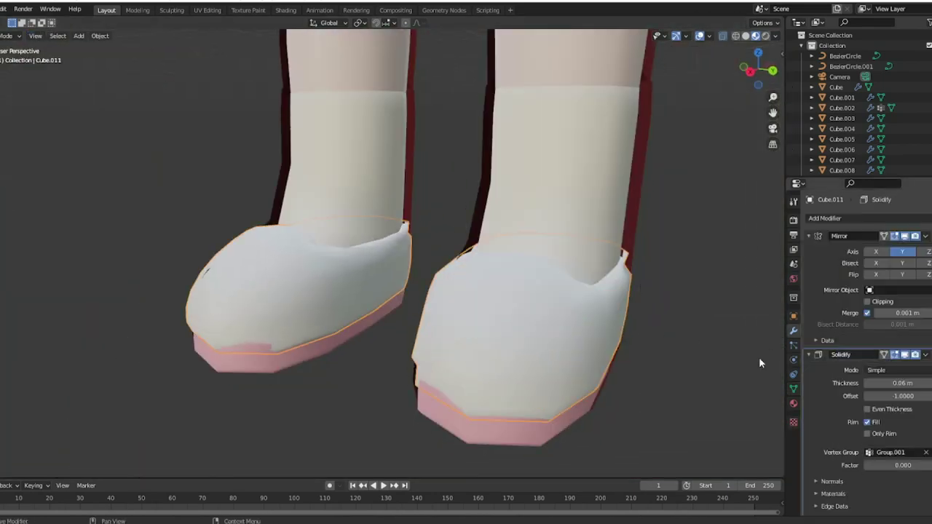
middle_click_drag(759, 362, 903, 377)
key("Tab")
middle_click_drag(736, 317, 510, 313)
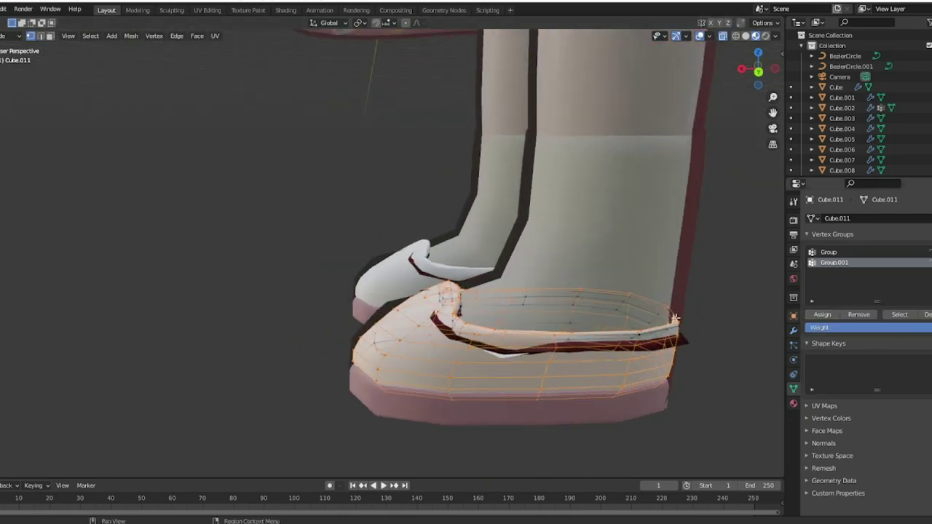
scroll(263, 308, "up", 5)
Step: Examine the shoe rim from several angles, toggling between Object and Edit Mode
scroll(136, 348, "down", 4)
middle_click_drag(136, 348, 689, 320)
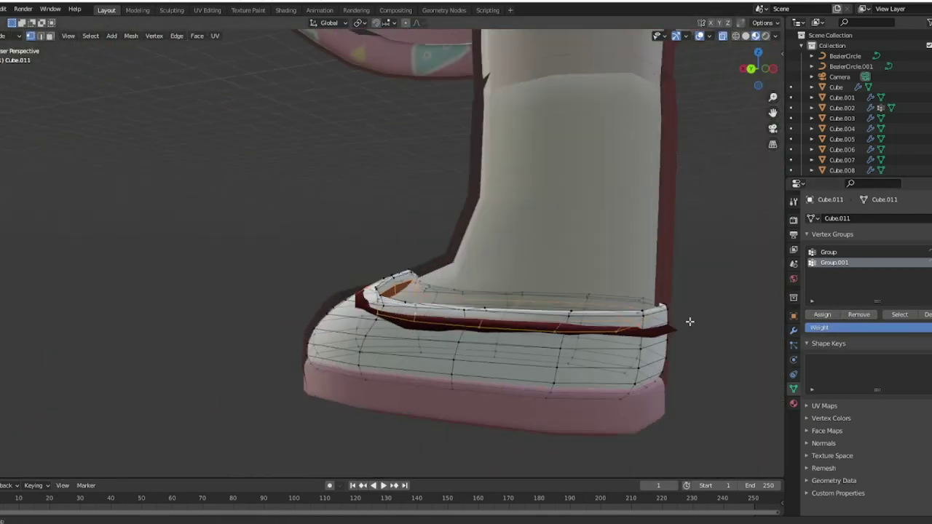
scroll(476, 275, "up", 4)
middle_click_drag(396, 309, 704, 361)
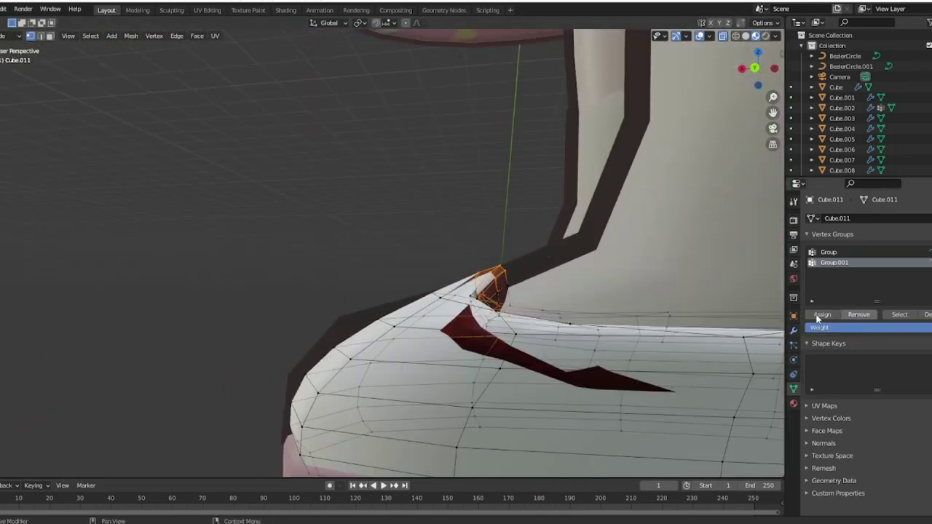
scroll(666, 344, "down", 5)
key("Tab")
scroll(604, 333, "down", 3)
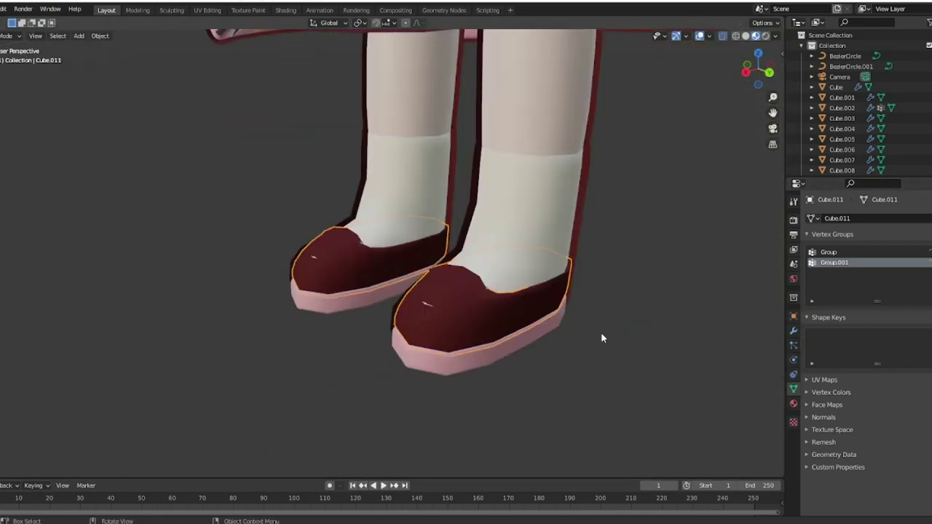
key("ctrl+Tab")
left_click(615, 343)
Step: Check the shoes from back and side views and return to the Subdivision, Mirror and Solidify stack
scroll(516, 320, "up", 5)
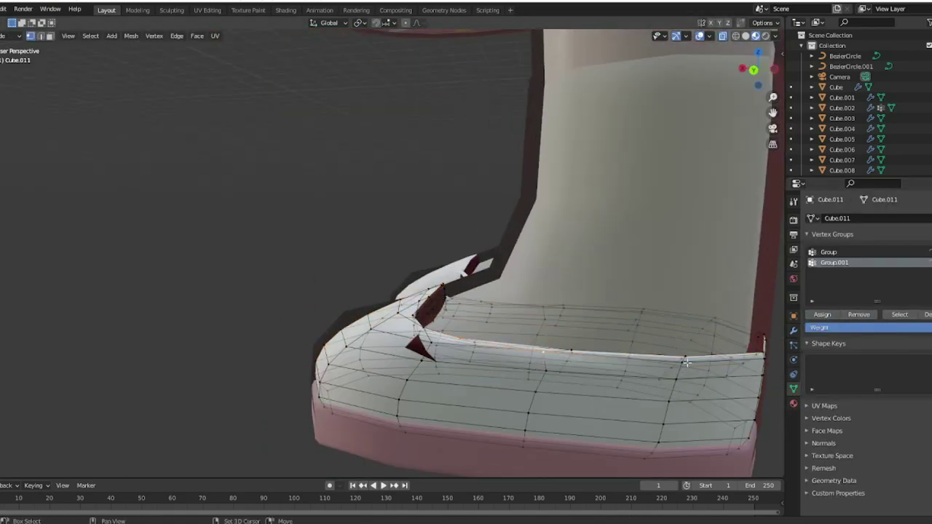
middle_click_drag(686, 362, 561, 385)
scroll(553, 372, "down", 4)
scroll(429, 342, "up", 5)
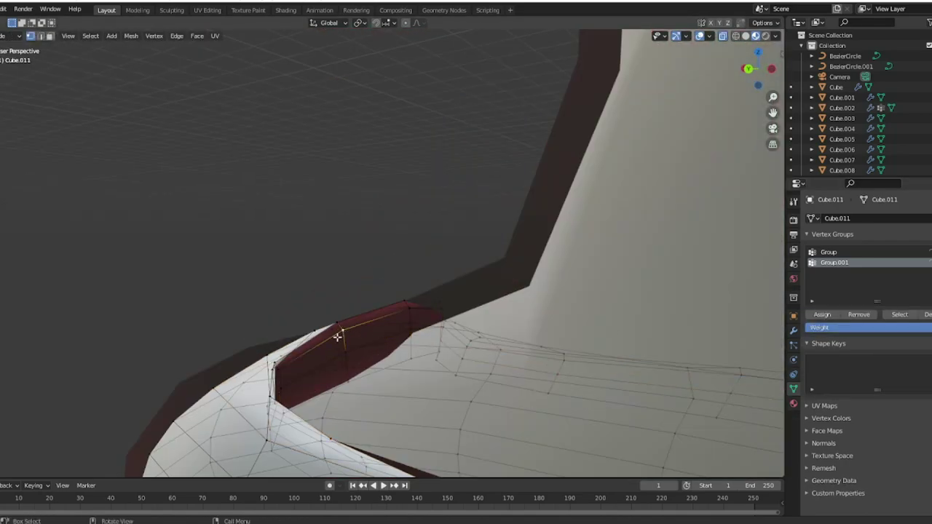
key("ctrl+KP_1")
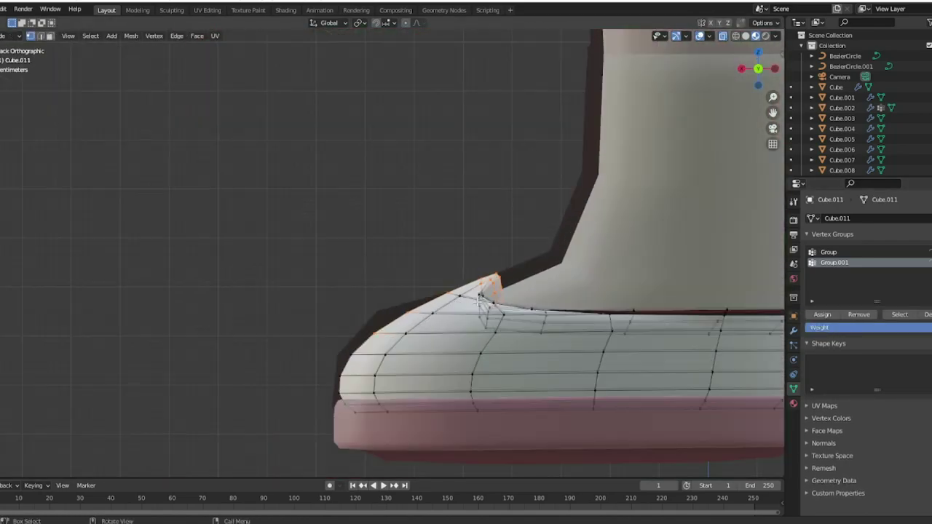
key("Tab")
scroll(525, 274, "down", 6)
key("KP_3")
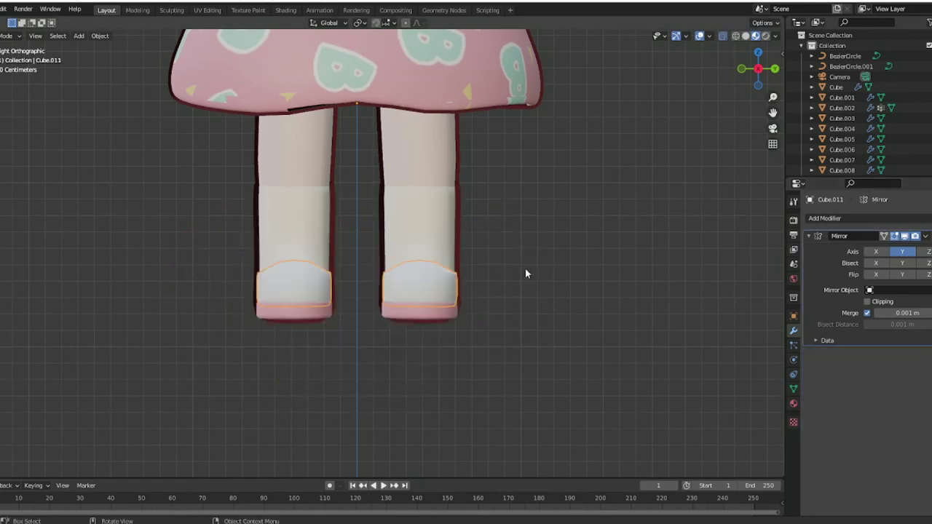
scroll(525, 273, "up", 2)
left_click(794, 330)
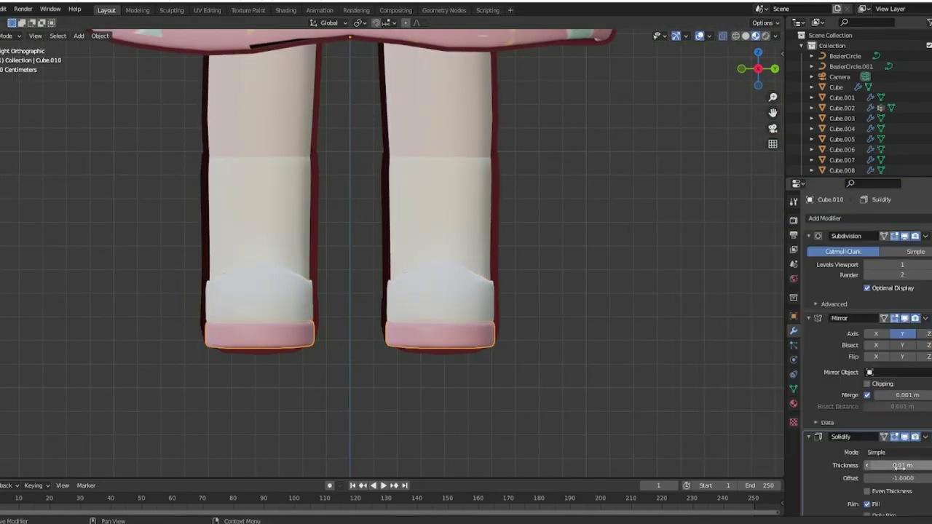
Step: Select the shoes and add a Solidify modifier to them
middle_click_drag(655, 364, 554, 303)
left_click(555, 302)
scroll(554, 303, "up", 4)
scroll(495, 324, "down", 4)
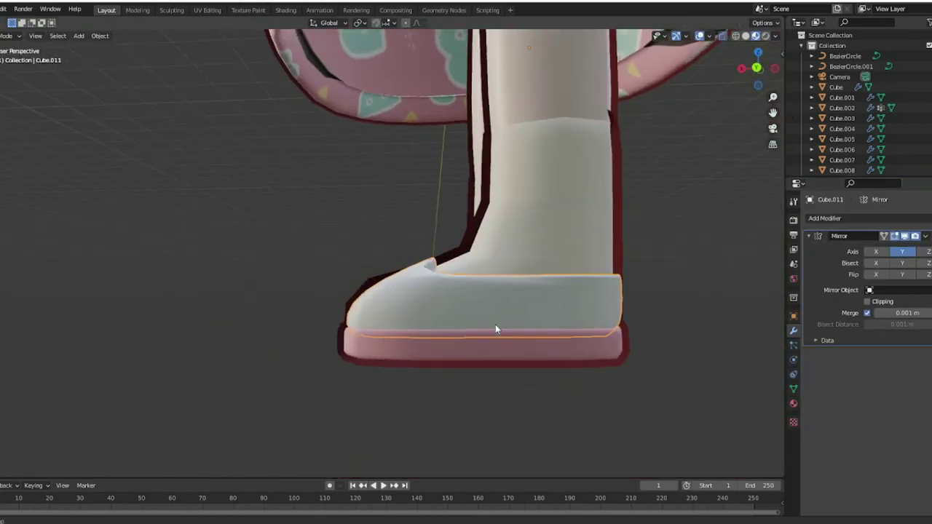
middle_click_drag(495, 324, 765, 77)
left_click(759, 71)
key("Tab")
left_click(824, 217)
left_click(681, 418)
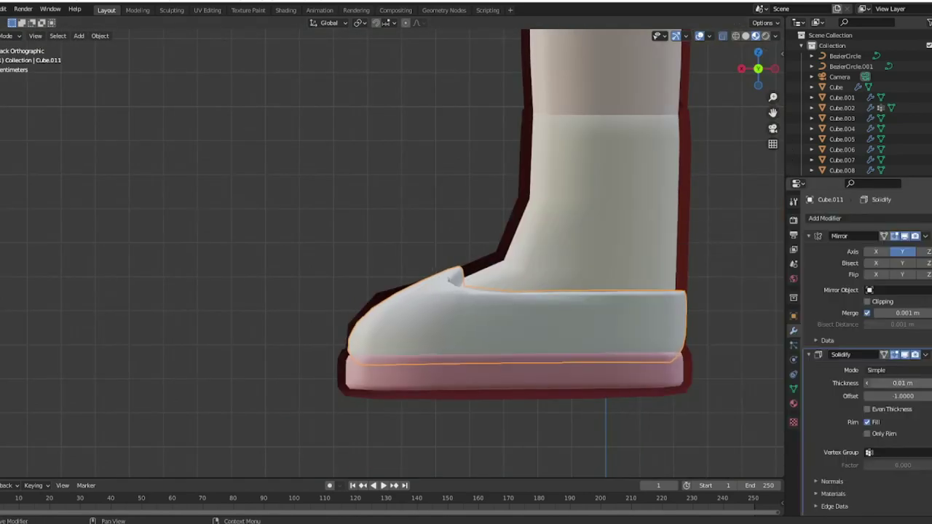
Step: Inspect the shoes' Solidify shell in wireframe and expand its materials options
middle_click_drag(572, 241, 599, 328)
key("Tab")
key("Tab")
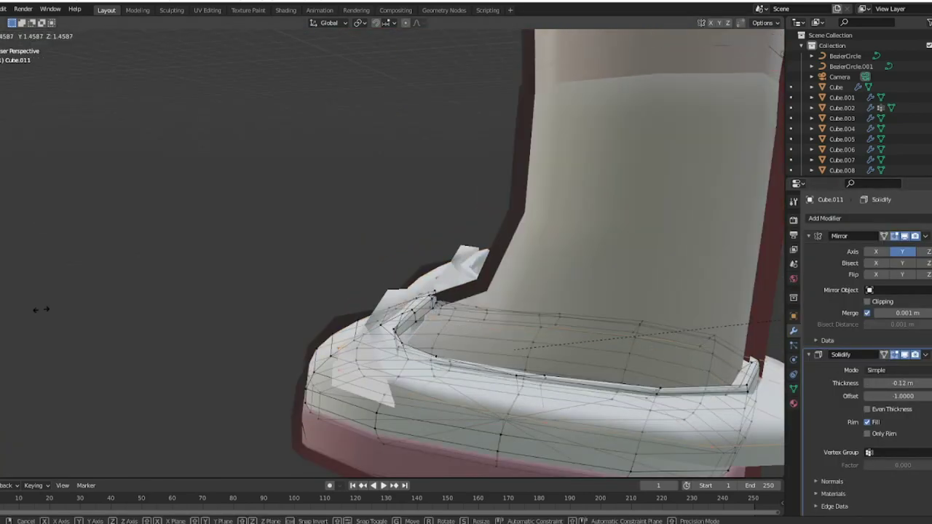
right_click(40, 310)
scroll(638, 316, "up", 5)
scroll(499, 354, "up", 3)
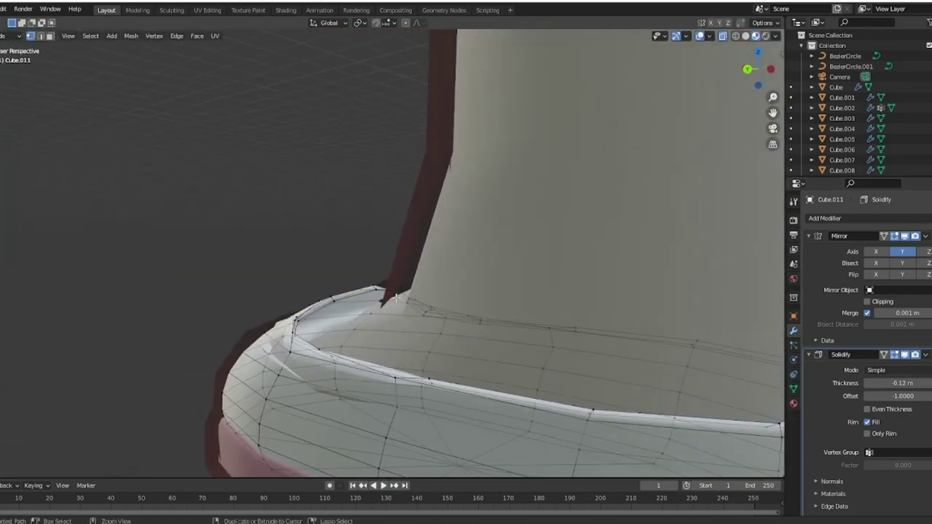
middle_click_drag(395, 297, 452, 276)
scroll(509, 270, "down", 4)
middle_click_drag(553, 277, 541, 245)
key("shift+z")
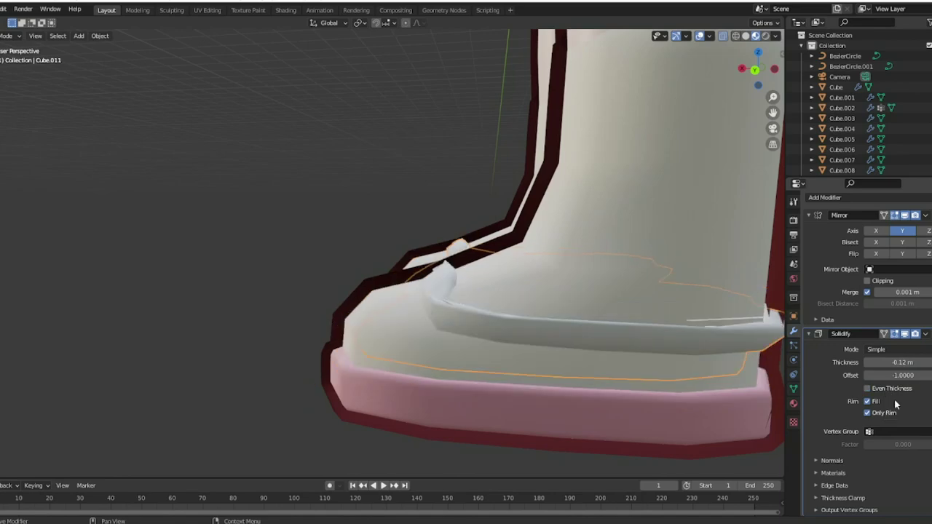
left_click(891, 503, "ctrl")
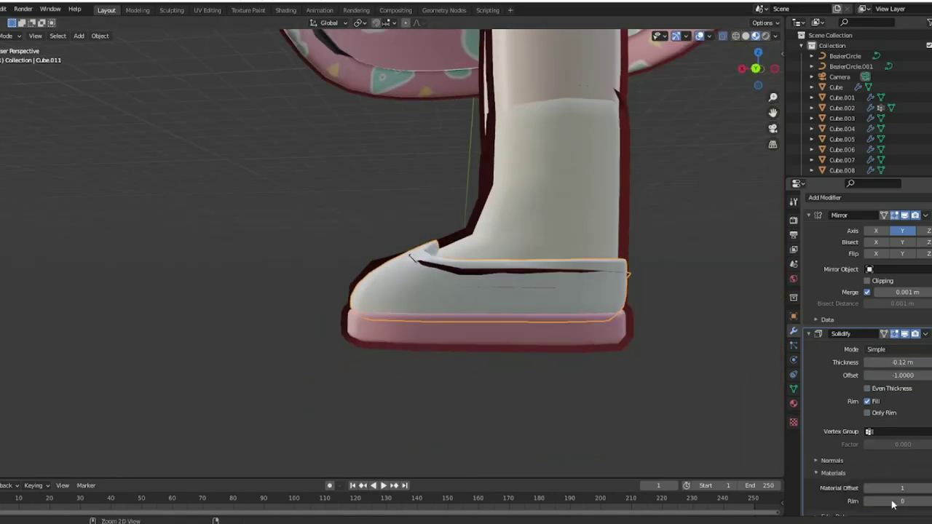
Step: Delete the old shoe object and add a new cube at the boots
key("KP_1")
middle_click_drag(569, 231, 495, 319)
right_click(495, 319)
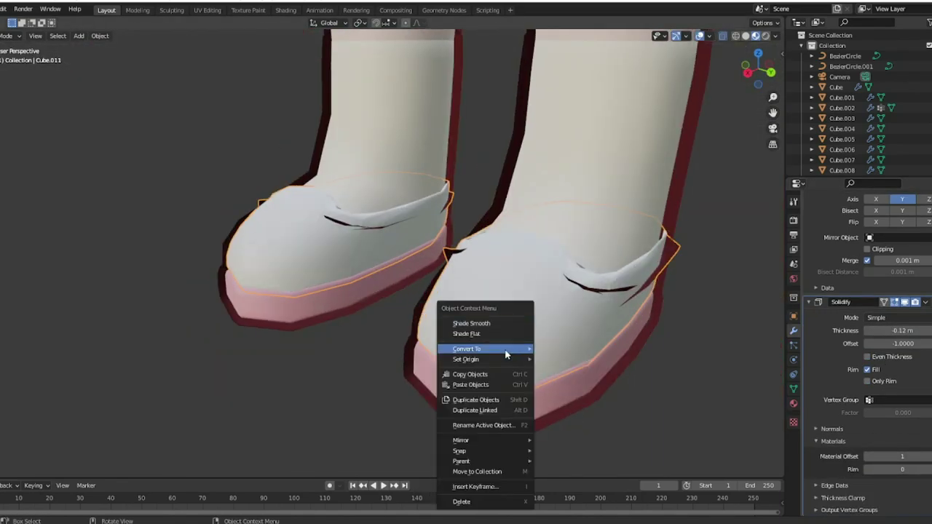
key("Escape")
key("KP_1")
middle_click_drag(592, 219, 509, 291)
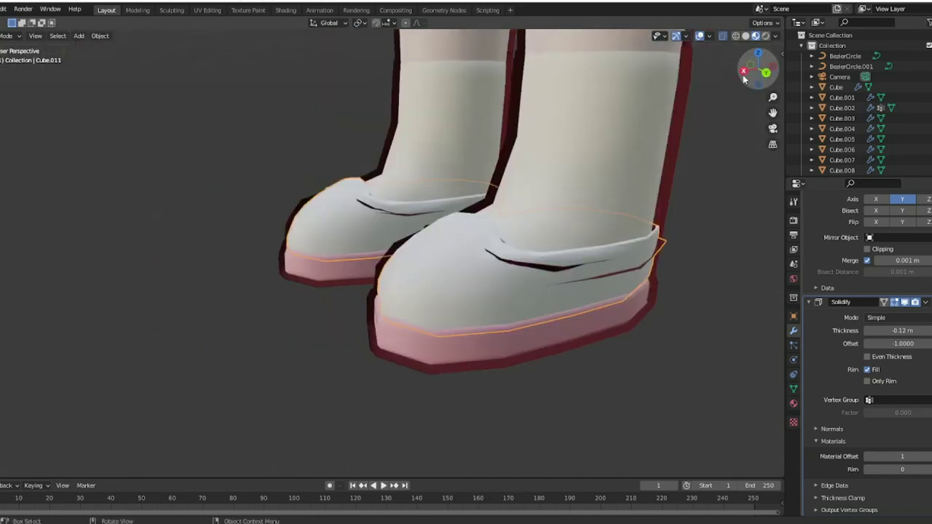
key("KP_1")
key("Delete")
left_click(80, 35)
left_click(186, 59)
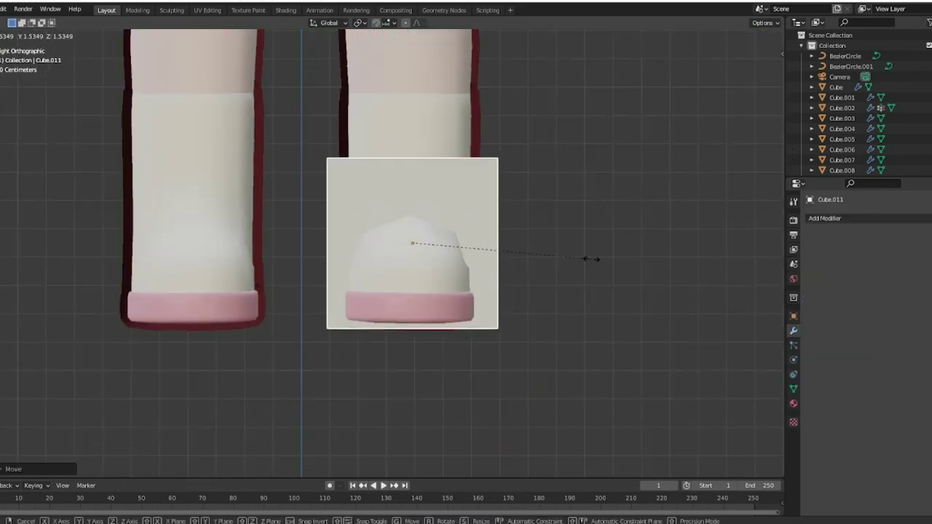
Step: Squash, widen and move the new cube along X into a slab for the shoe upper
key("ctrl+1")
key("Tab")
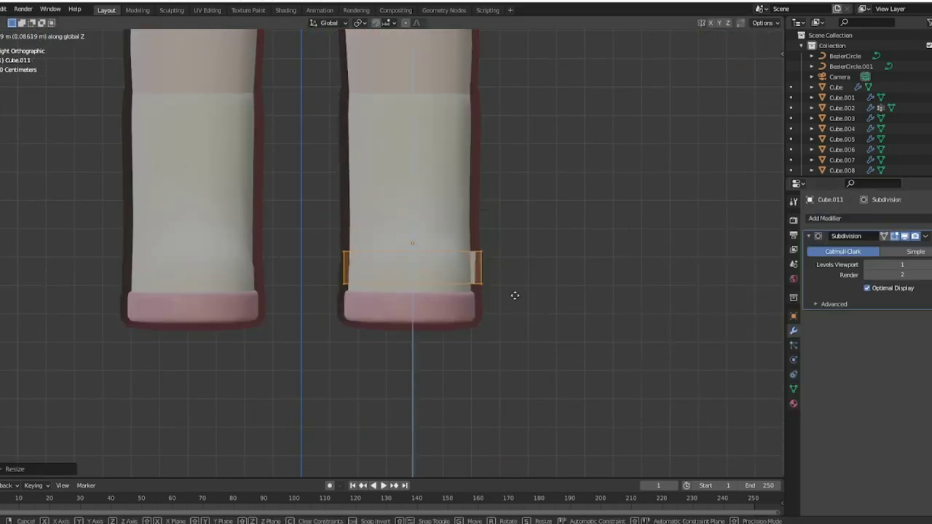
key("ctrl+KP_1")
key("g")
key("x")
key("a")
left_click_drag(748, 73, 728, 95)
key("ctrl+KP_1")
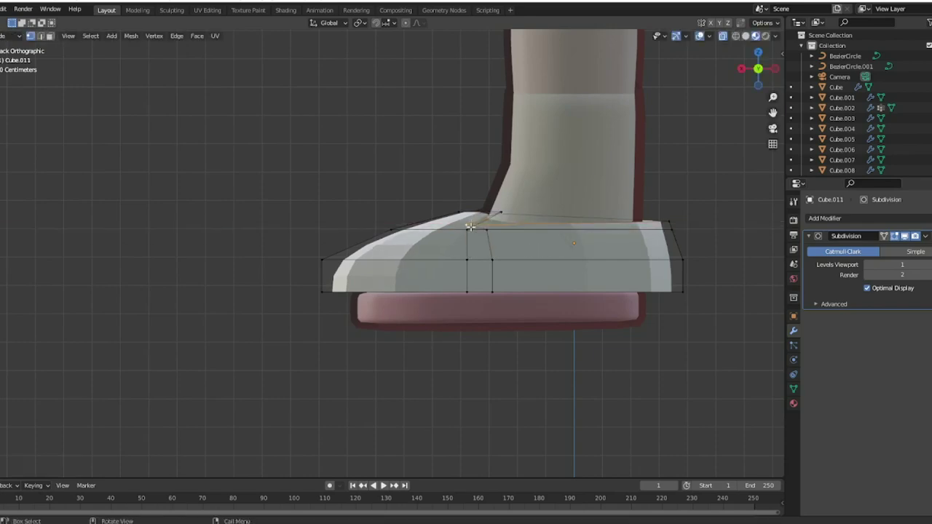
left_click(392, 316)
mouse_move(391, 316)
middle_mouse_down()
mouse_move(524, 328)
mouse_move(556, 227)
middle_mouse_up()
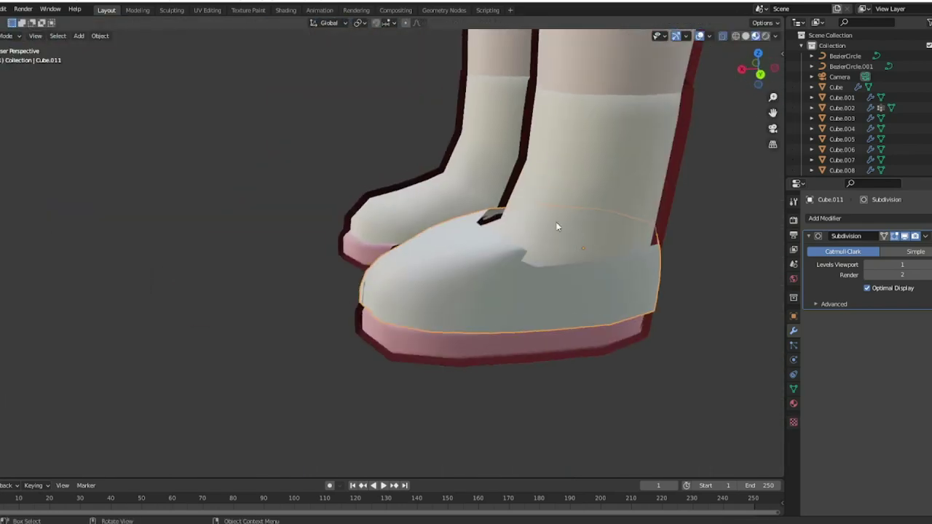
Step: Add a loop cut across the shoe block and slide the new edge loop into place
key("Tab")
scroll(583, 287, "up", 3)
key("ctrl+r")
left_click(624, 209)
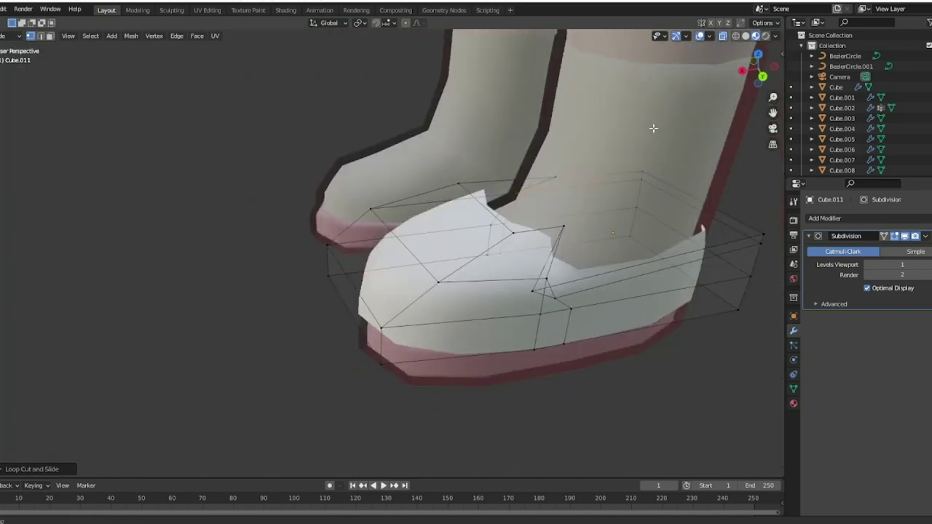
key("ctrl+KP_1")
key("g")
left_click(536, 241)
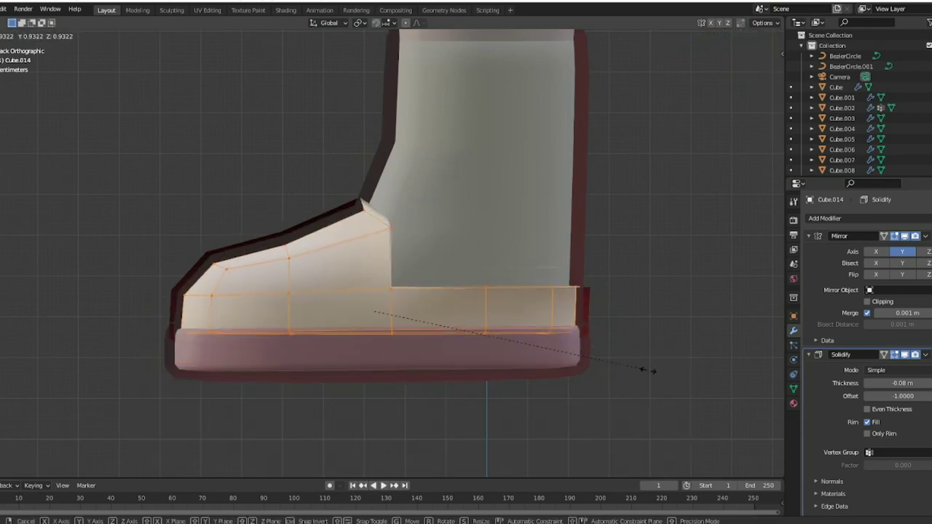
Step: Finish scaling the shoe's vertices, then add a new material slot set to Material.009
left_click(642, 370)
left_click(361, 240, "alt")
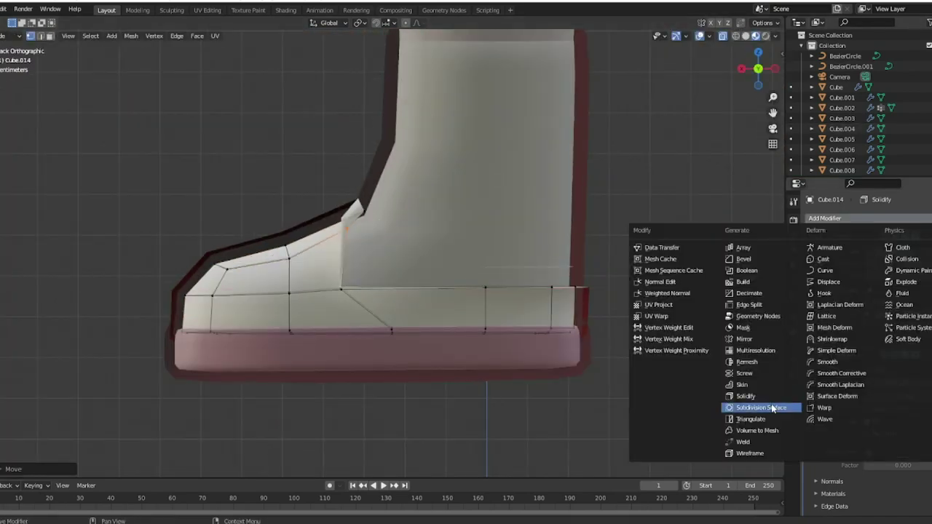
key("a")
left_click_drag(492, 109, 321, 39)
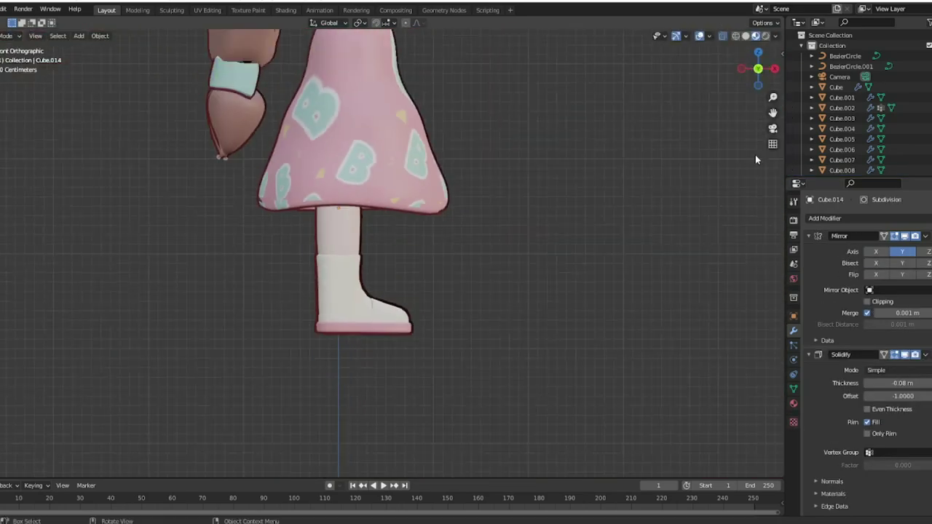
left_click(928, 222)
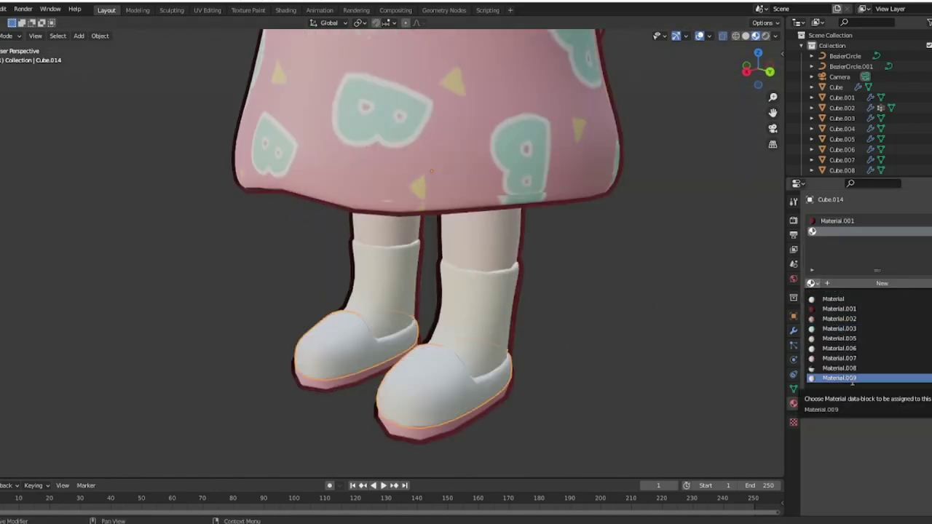
left_click(839, 378)
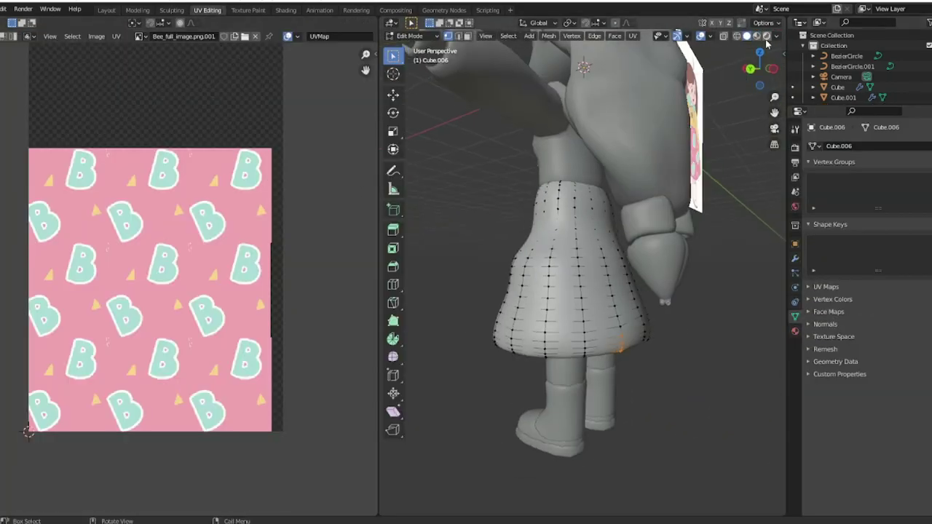
Step: Select part of the skirt mesh and open the object's context menu while building the shorts
left_click_drag(574, 337, 626, 375)
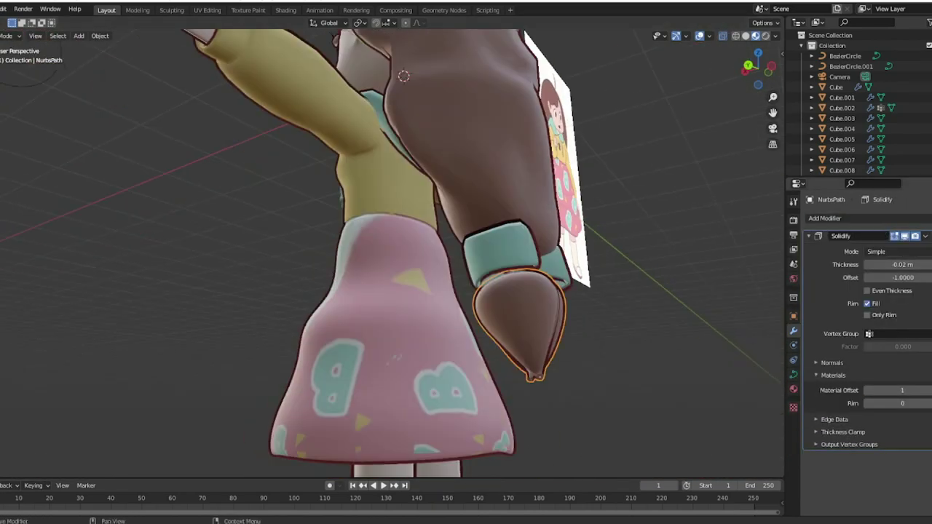
right_click(547, 345)
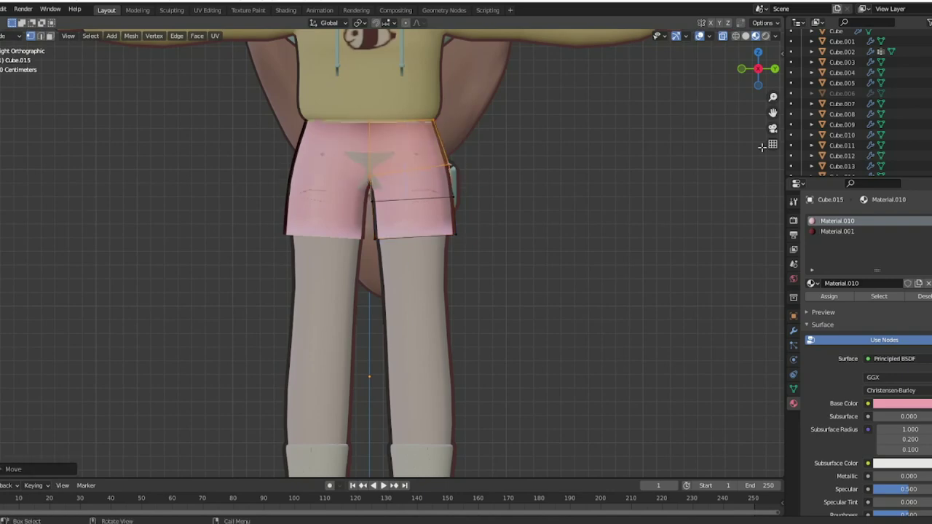
Step: Stretch the shorts vertically along Z and check them from the side
key("s")
key("z")
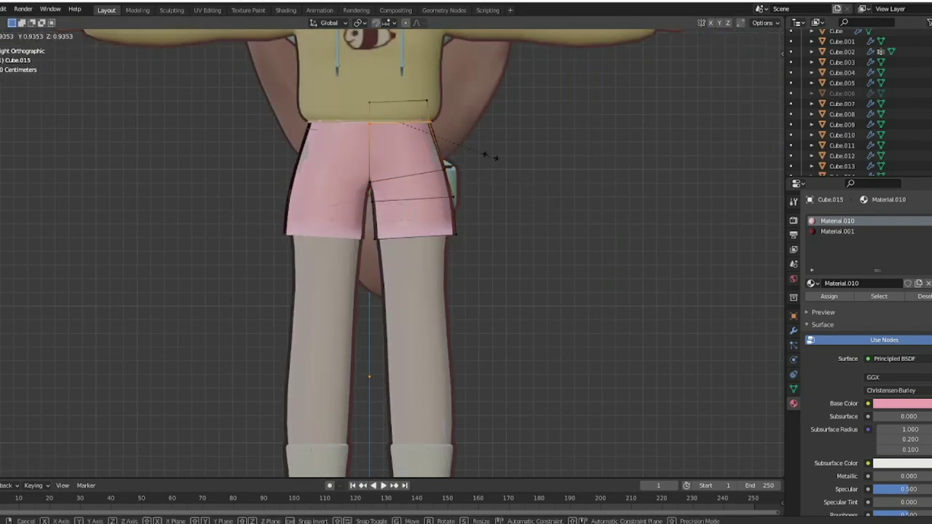
scroll(544, 261, "up", 2)
left_click(532, 239)
scroll(505, 247, "down", 4)
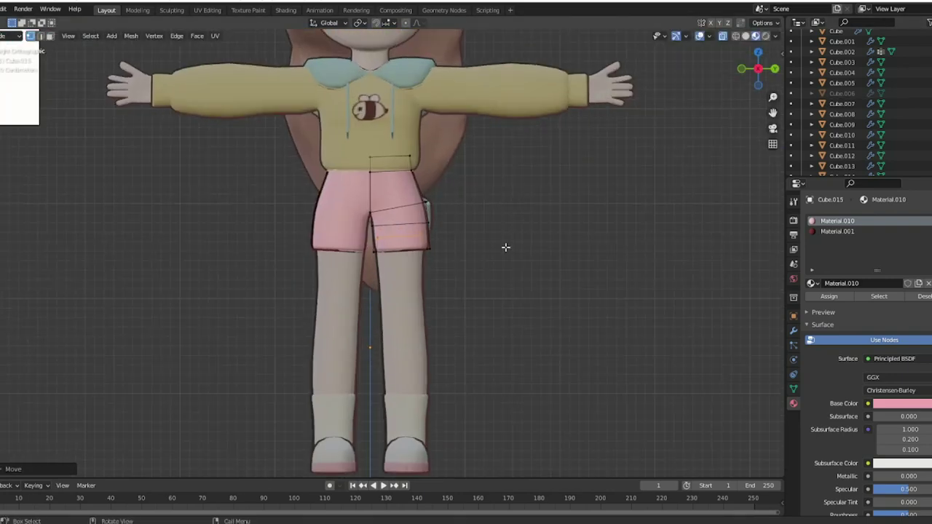
scroll(446, 294, "up", 3)
middle_click_drag(452, 256, 612, 146)
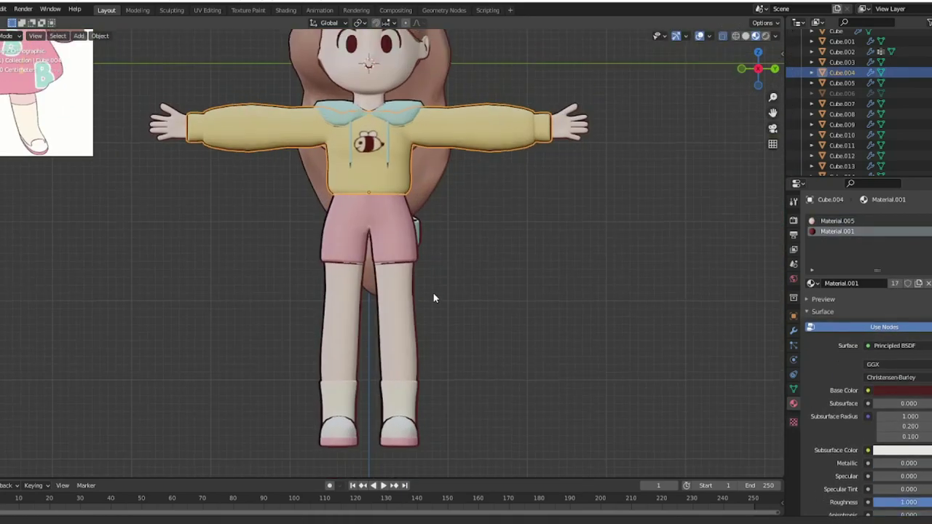
scroll(611, 267, "up", 3)
middle_click_drag(611, 267, 775, 184)
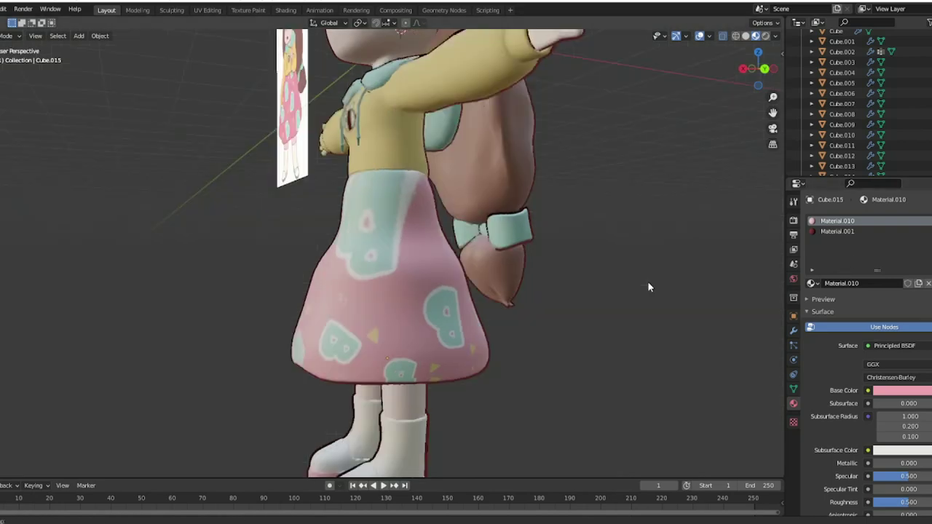
Step: Knife-cut the shorts in Edit Mode, then apply their Mirror and Subdivision modifiers
key("Tab")
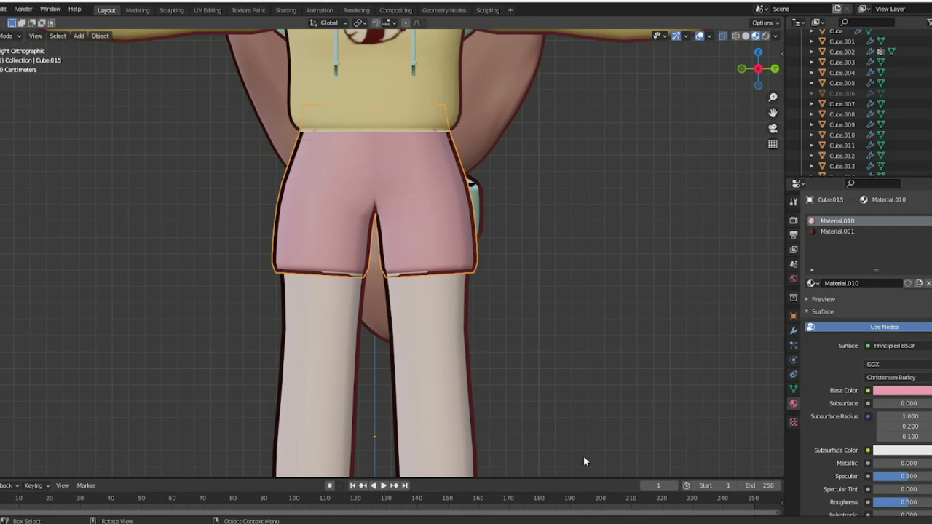
key("Tab")
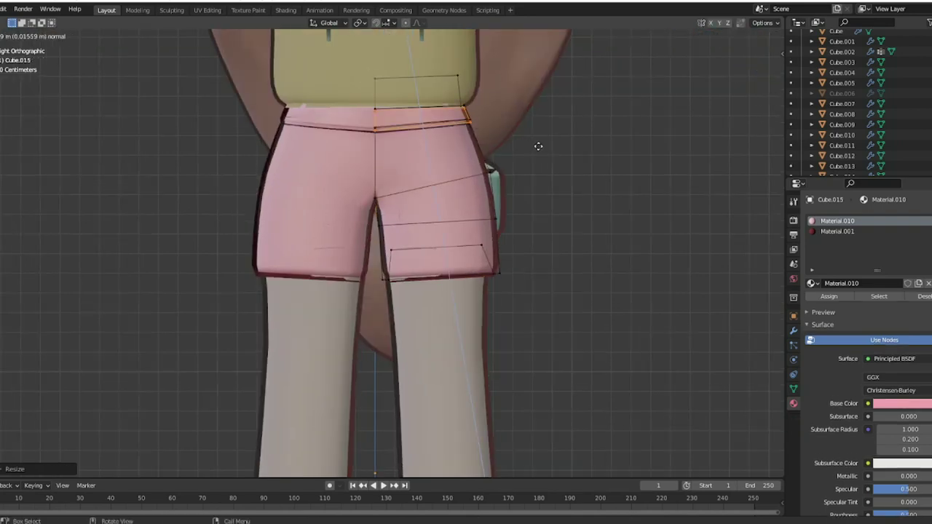
scroll(468, 153, "up", 2)
scroll(476, 198, "down", 3)
mouse_move(476, 198)
middle_mouse_down()
mouse_move(558, 267)
mouse_move(489, 173)
middle_mouse_up()
key("k")
key("Escape")
key("KP_3")
key("Tab")
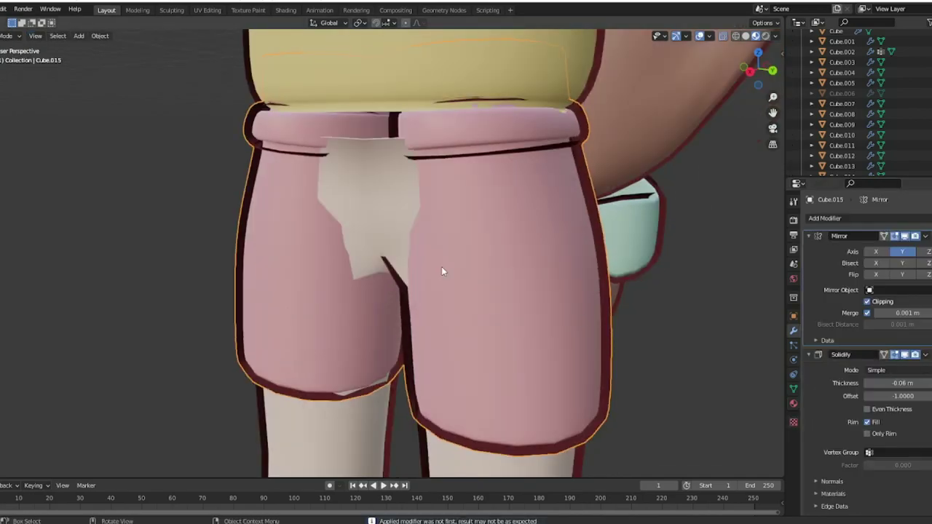
key("ctrl+a")
key("ctrl+a")
key("Tab")
scroll(293, 110, "down", 2)
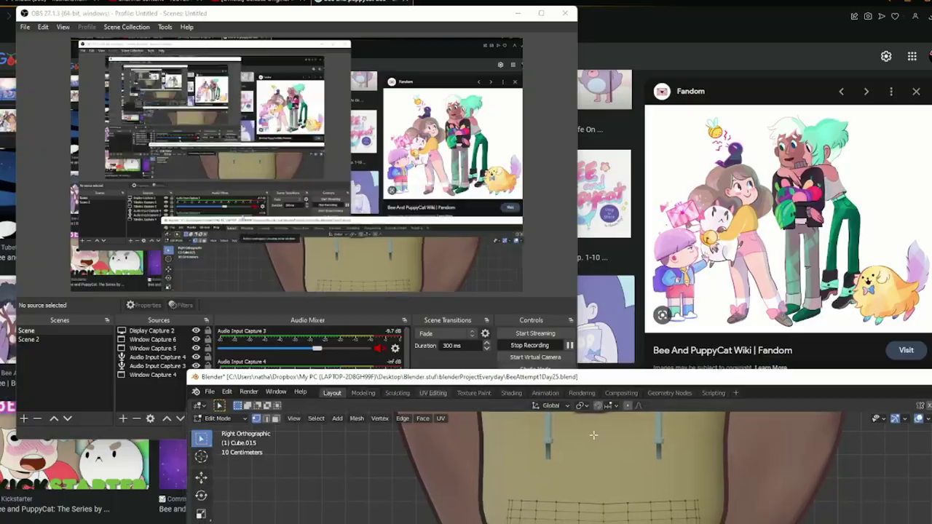
Step: Delete one half of the shorts and inset-extrude a recessed pocket slot
key("x")
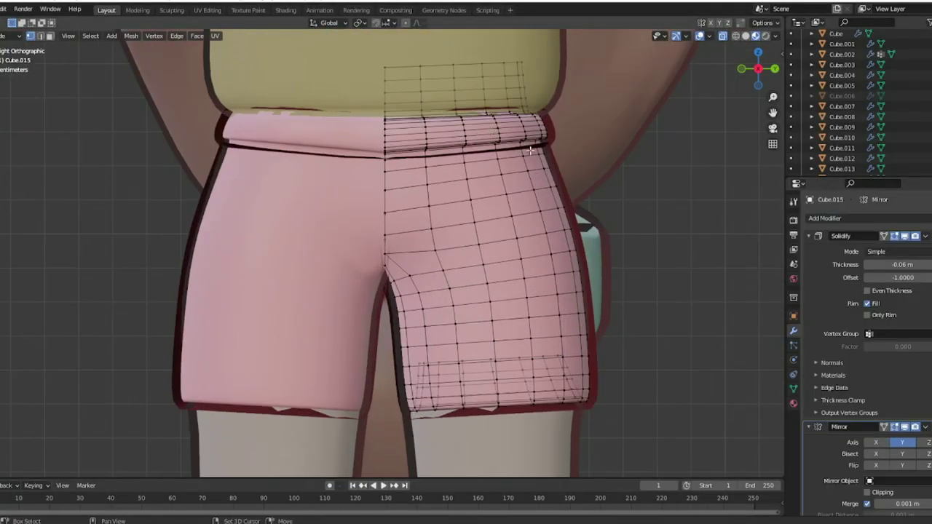
scroll(437, 189, "up", 2)
scroll(514, 153, "up", 3)
mouse_move(513, 152)
middle_mouse_down()
mouse_move(628, 260)
mouse_move(651, 251)
middle_mouse_up()
key("i")
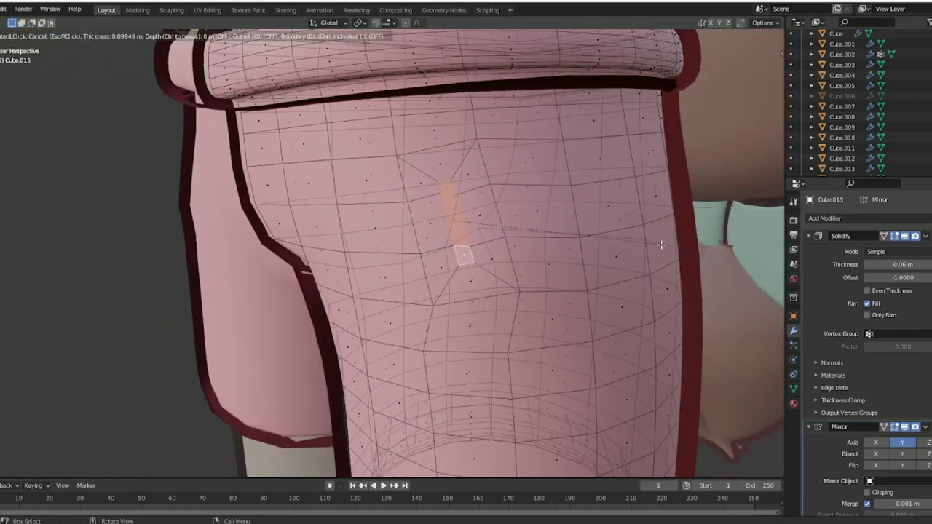
key("e")
left_click(745, 71)
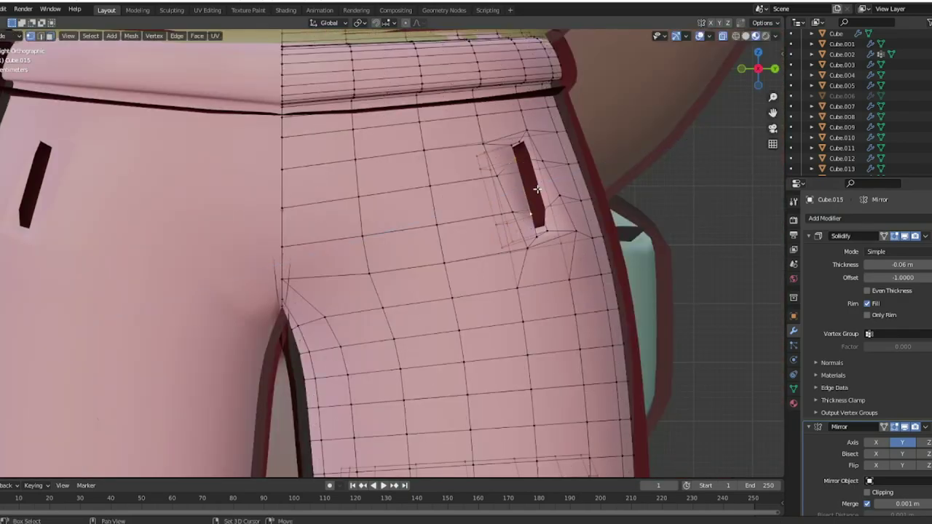
scroll(537, 189, "down", 3)
middle_click_drag(470, 241, 510, 218)
scroll(529, 186, "up", 4)
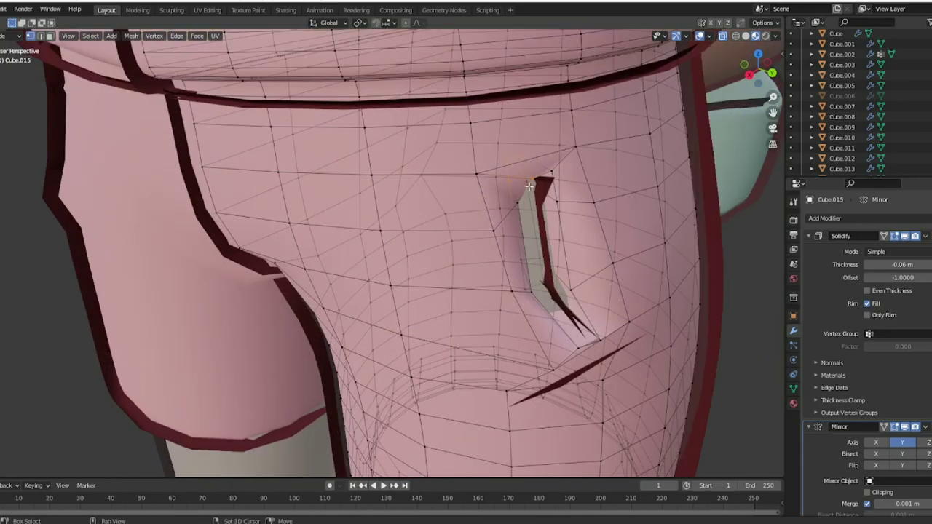
middle_click_drag(530, 186, 437, 248)
Step: Adjust the pocket slot's vertices and check the shorts in Object Mode
key("g")
left_click(439, 208)
scroll(439, 208, "down", 2)
scroll(429, 218, "down", 2)
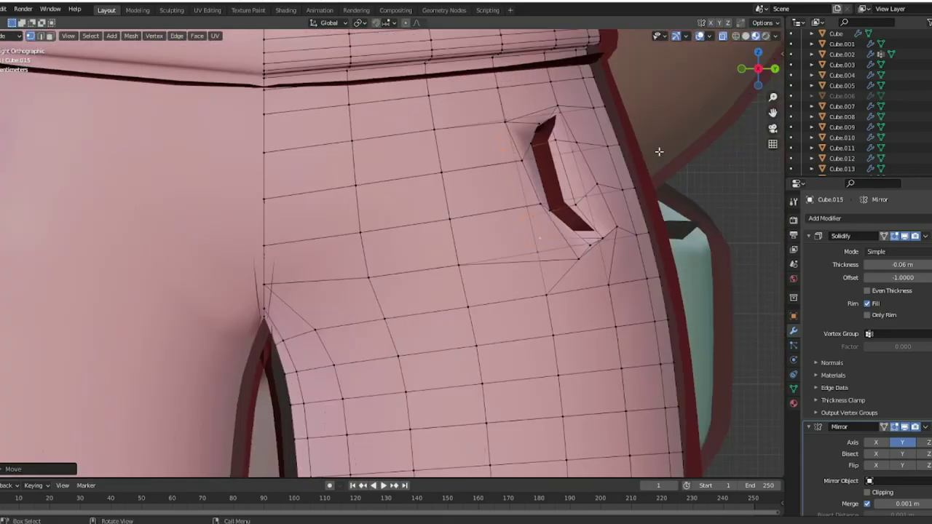
key("Tab")
scroll(415, 240, "down", 3)
scroll(390, 272, "up", 2)
key("Tab")
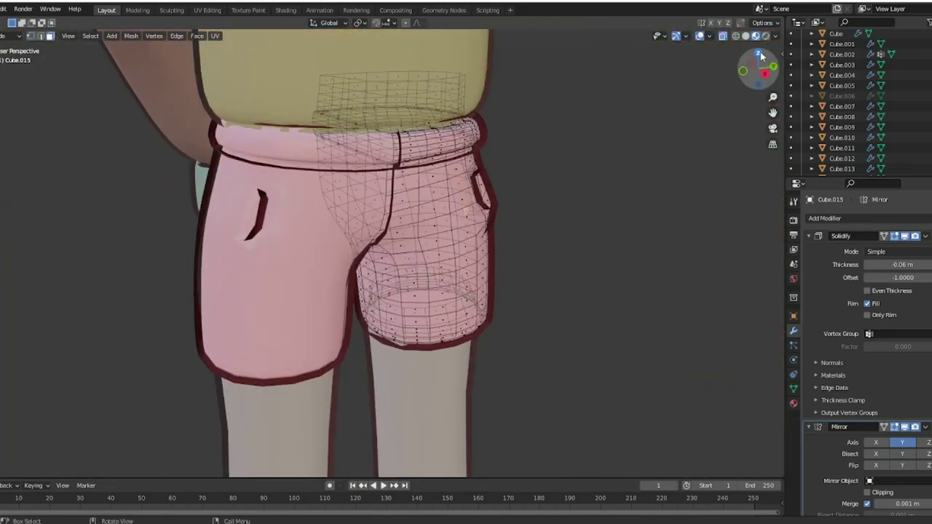
Step: Shift shorts vertices along X, turn off Y mirroring and enable Mirror Clipping
key("KP_3")
left_click_drag(289, 212, 77, 200)
mouse_move(463, 239)
middle_mouse_down()
mouse_move(277, 173)
mouse_move(510, 219)
middle_mouse_up()
scroll(277, 172, "up", 3)
scroll(510, 218, "down", 3)
key("g")
key("x")
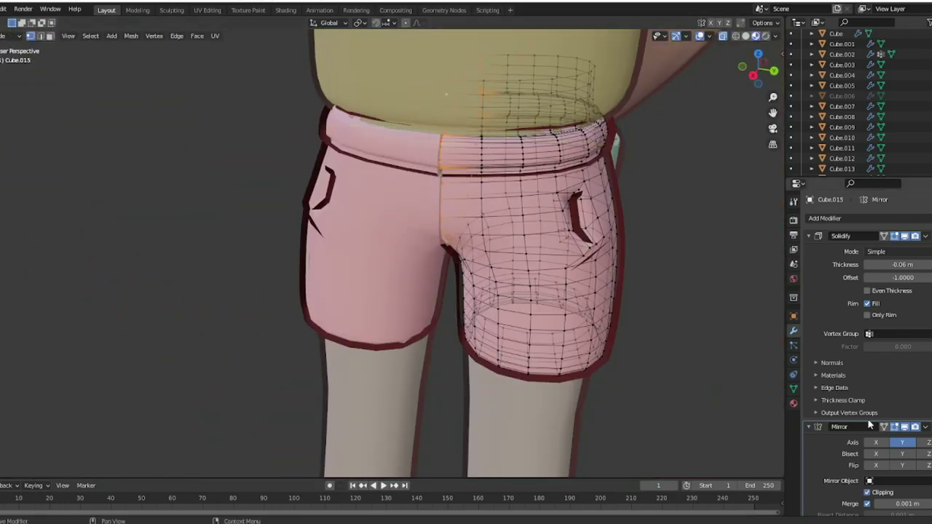
left_click(903, 442)
left_click(881, 492)
scroll(881, 489, "down", 1)
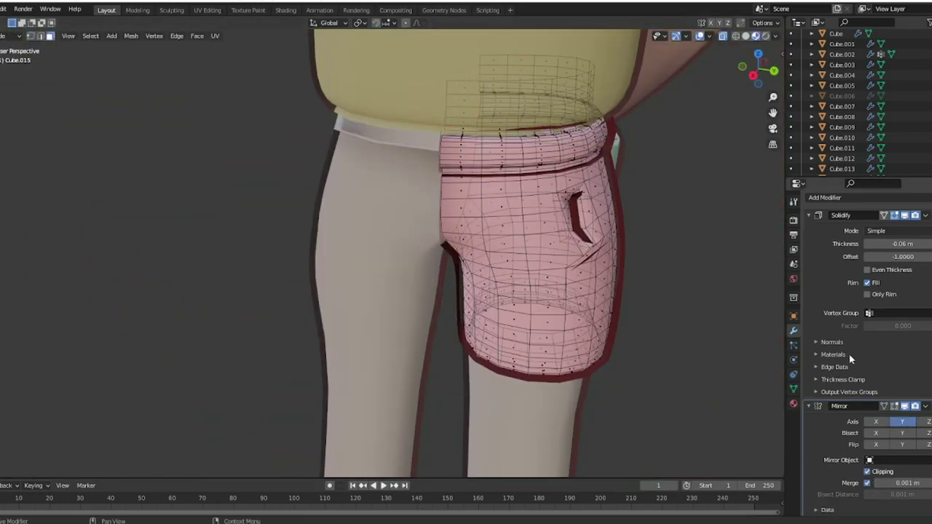
key("KP_3")
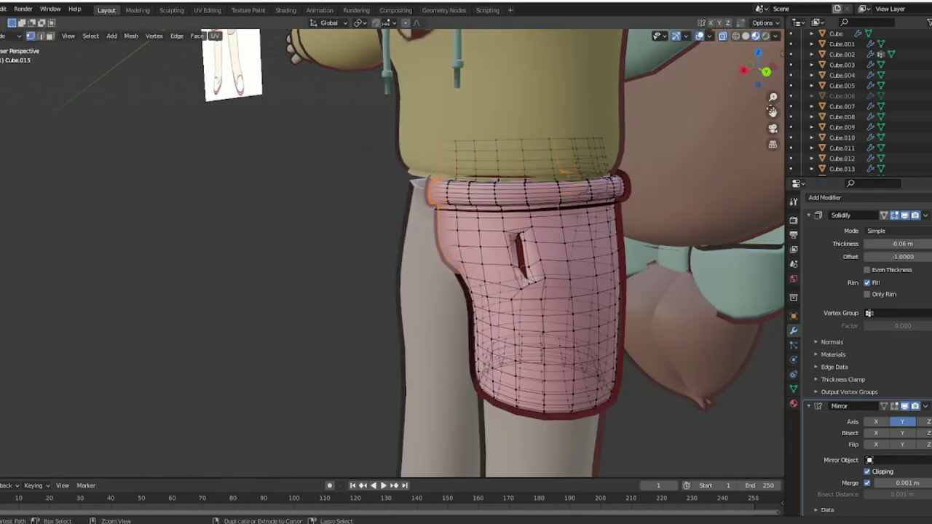
Step: Apply the Mirror modifier permanently on the shorts
key("Tab")
left_click(925, 405)
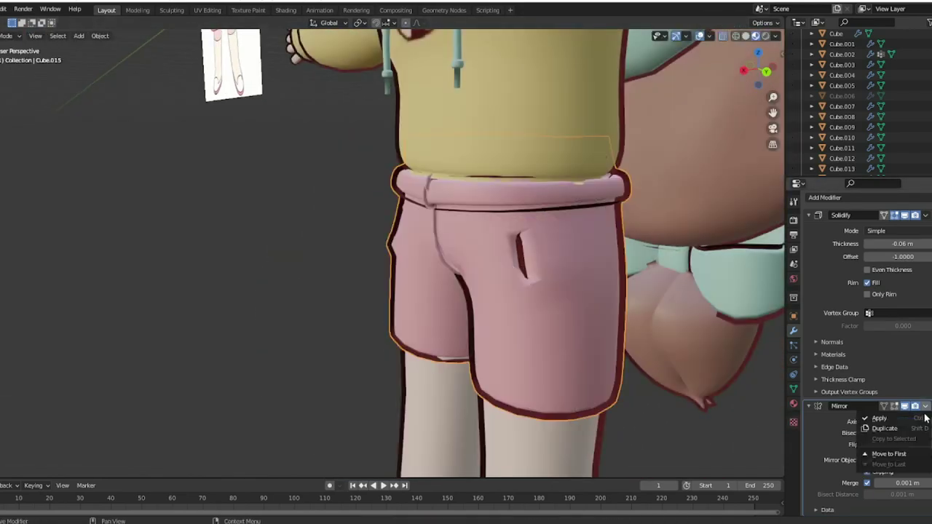
left_click(924, 418)
key("Tab")
Step: Knife-cut a circular button into the front waistband and pull it outward
key("Return")
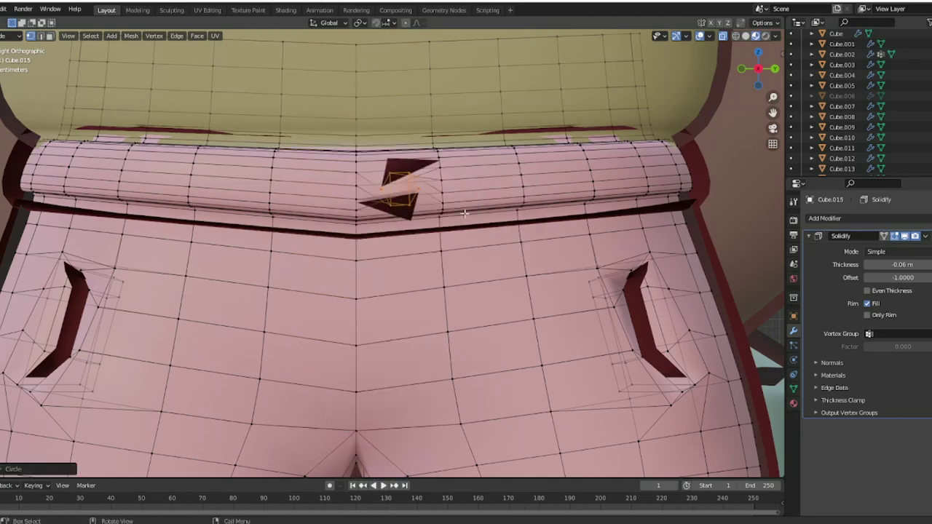
scroll(464, 213, "up", 3)
key("k")
key("Return")
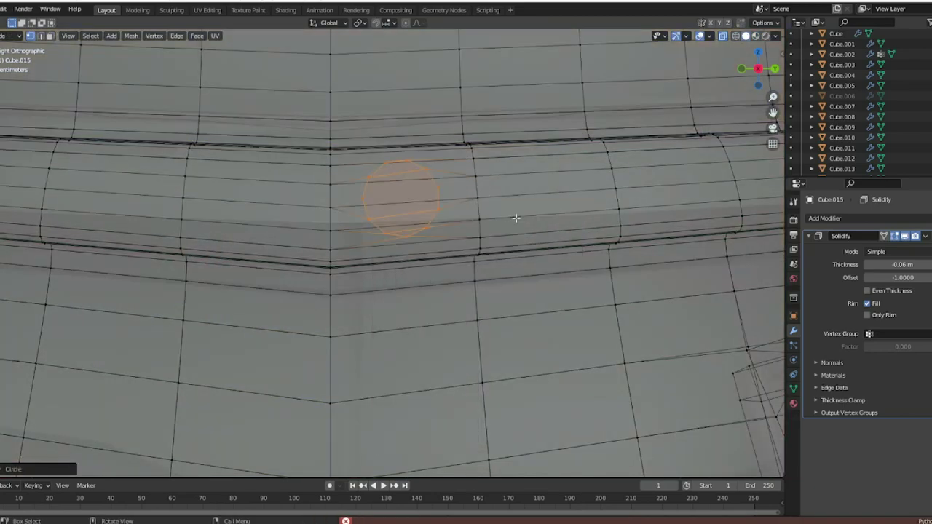
middle_click_drag(516, 212, 592, 160)
key("g")
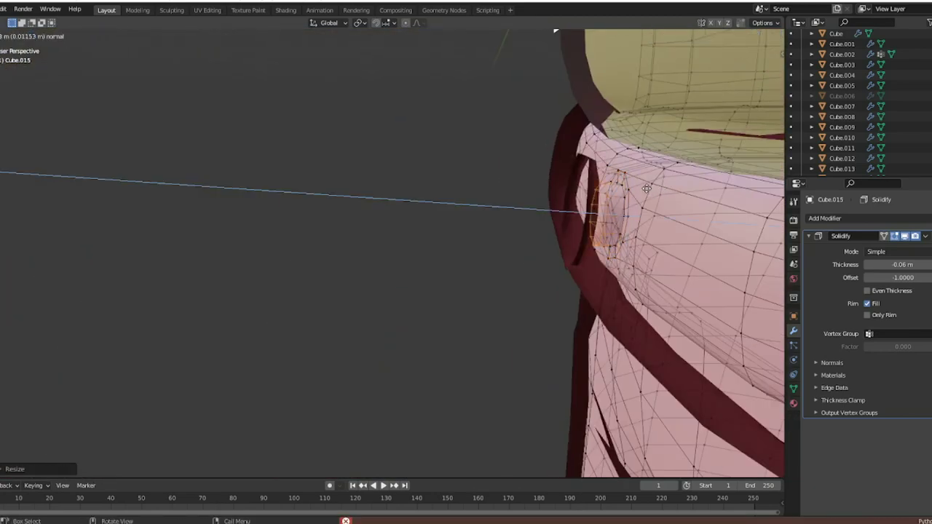
left_click(561, 204)
middle_click_drag(560, 204, 573, 230)
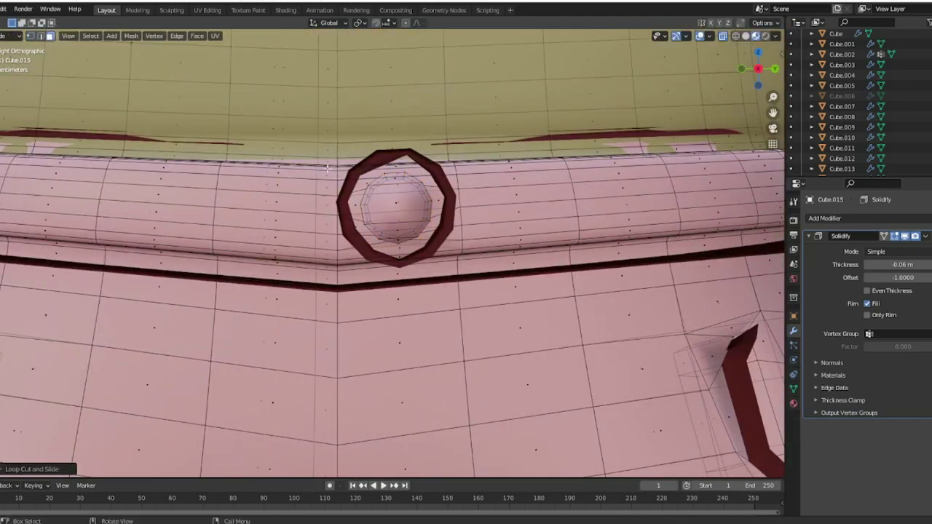
middle_click_drag(328, 168, 290, 227)
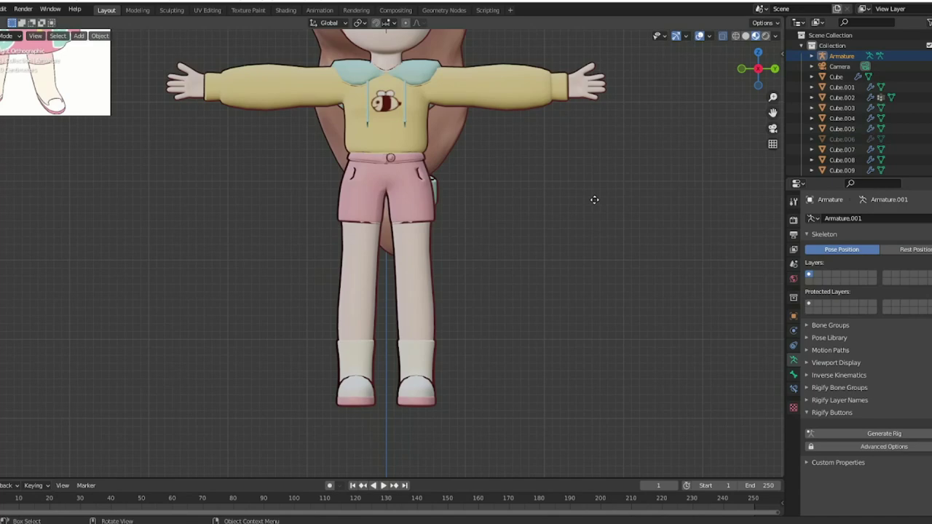
Step: Extrude a leg bone from the hip along X, then orbit around the rigged character
left_click(793, 316)
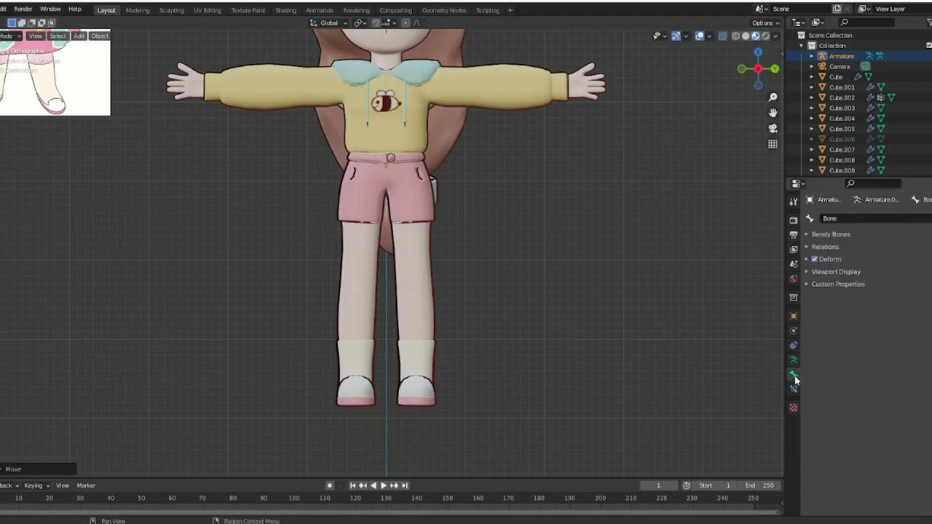
left_click(825, 379)
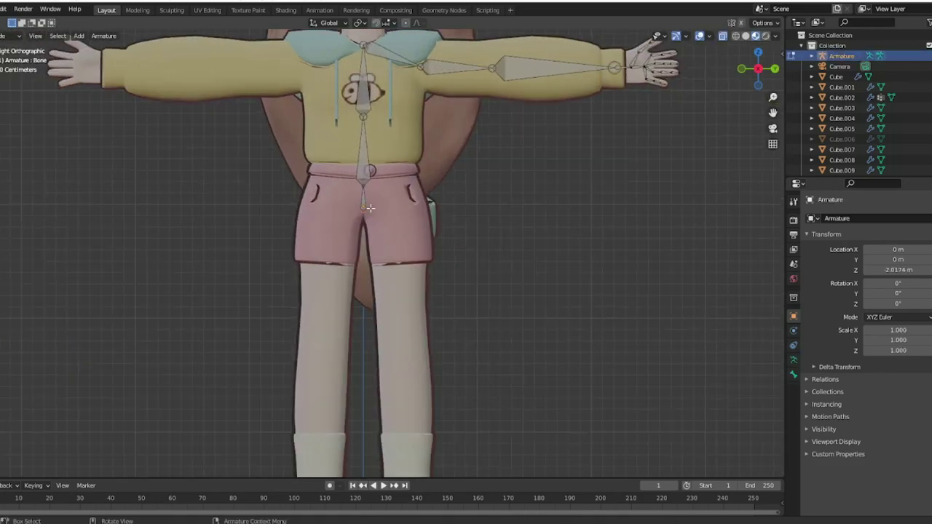
key("e")
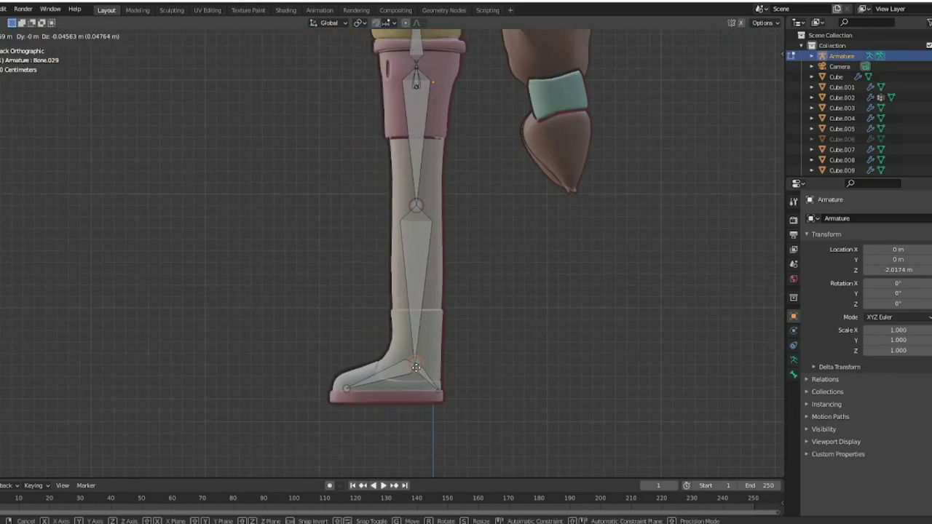
key("x")
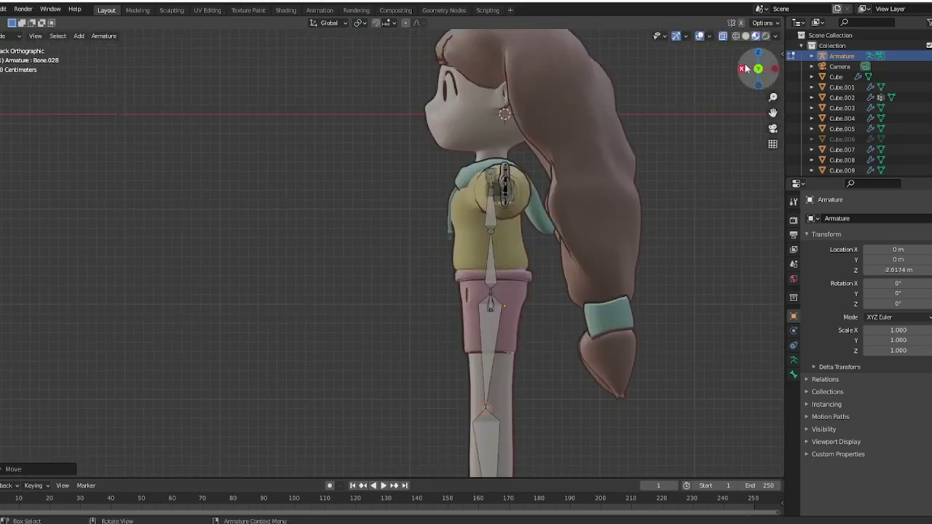
left_click(742, 69)
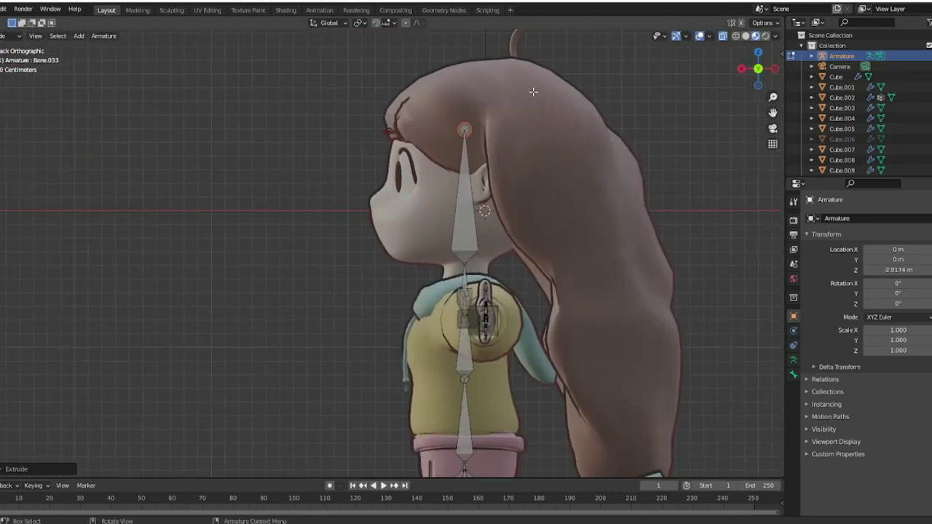
scroll(457, 130, "down", 2)
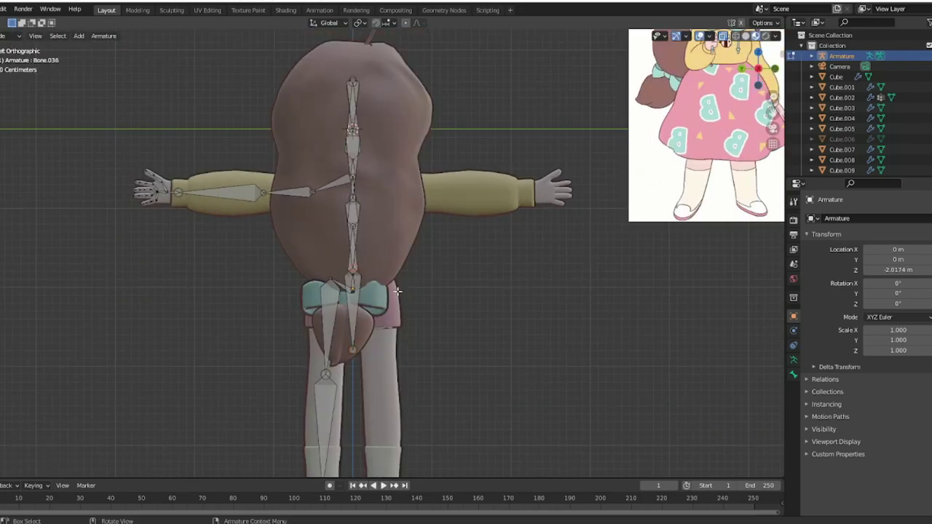
middle_click_drag(580, 255, 657, 71)
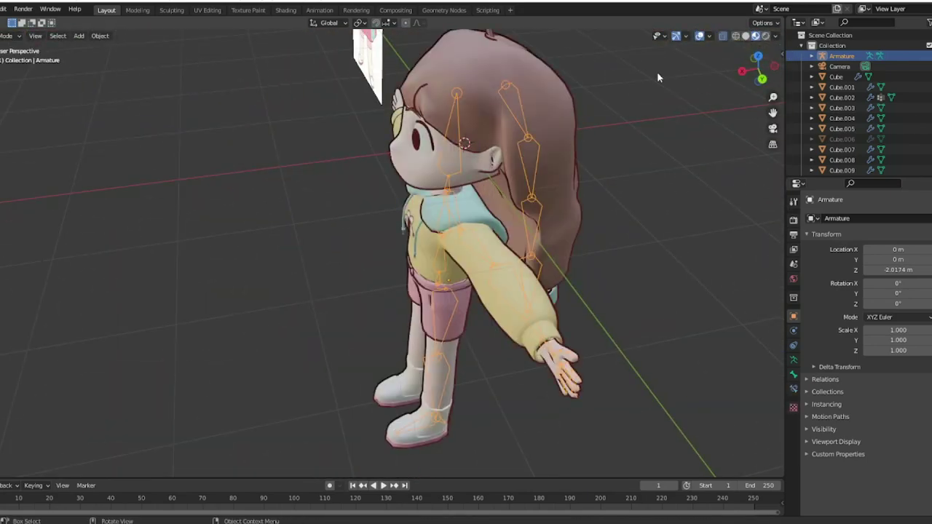
key("KP_1")
key("Tab")
scroll(650, 155, "up", 3)
Step: Duplicate and position mirrored chest bones and raise Bone.079 higher between the eyes
middle_click_drag(650, 155, 761, 75)
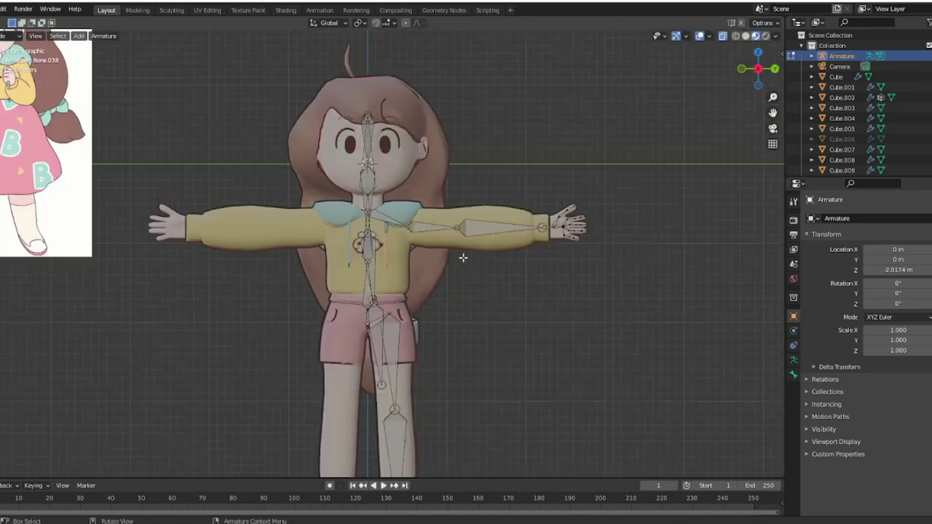
right_click(255, 240)
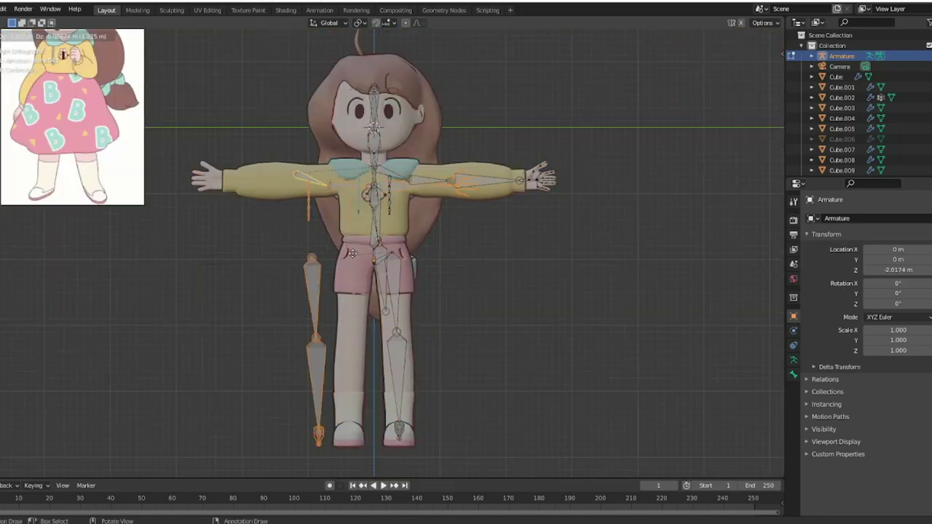
key("g")
left_click(333, 272)
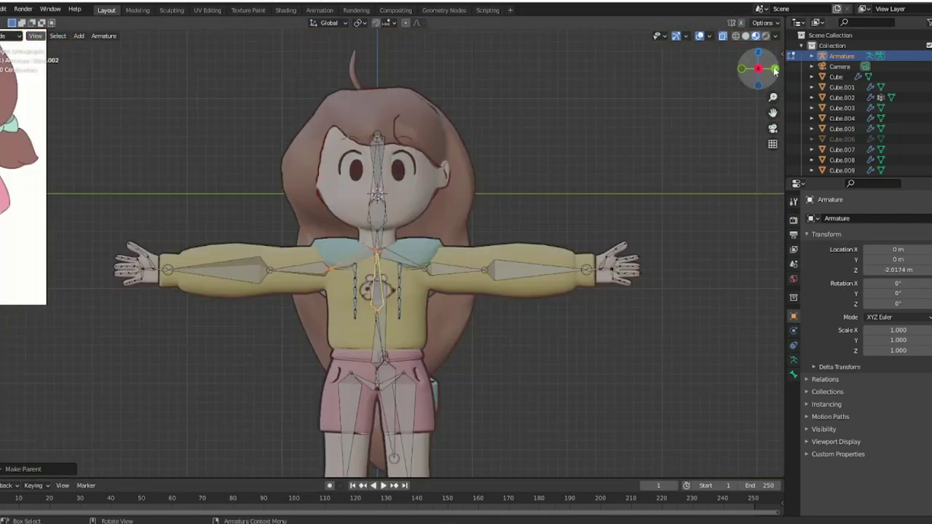
left_click(420, 169)
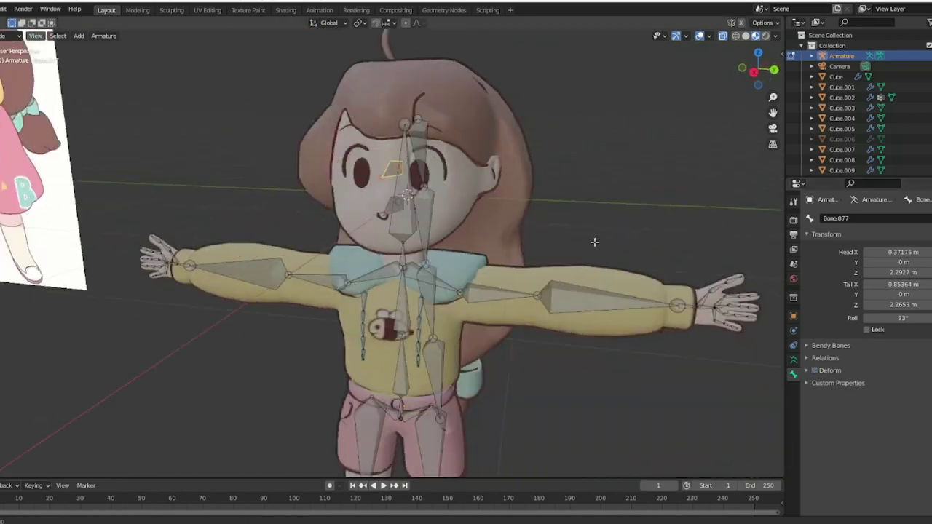
scroll(451, 292, "up", 1)
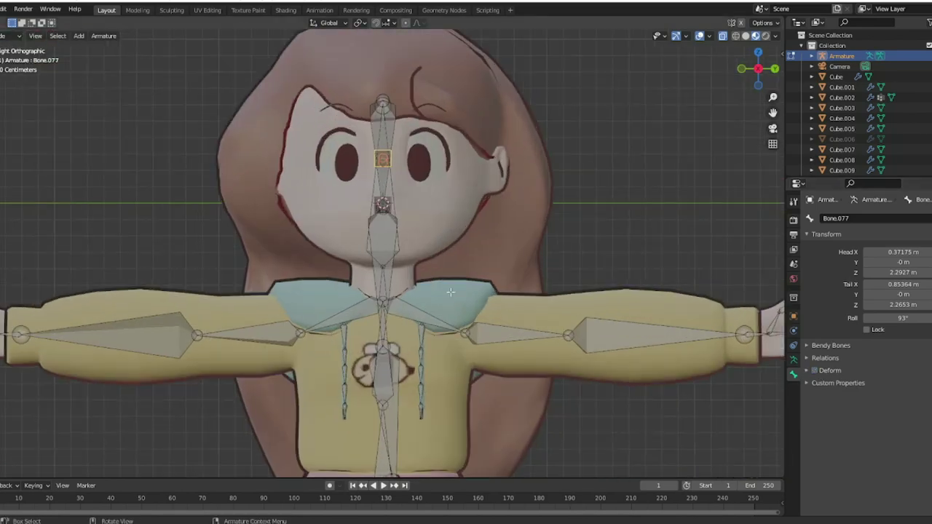
left_click(482, 116)
middle_click_drag(482, 117, 502, 202, "shift")
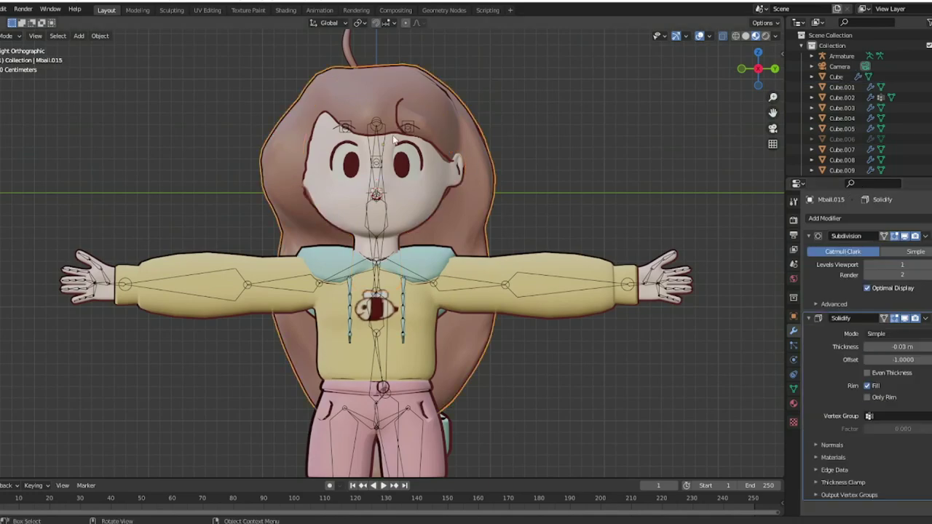
Step: Parent clothing meshes to the armature With Automatic Weights, continuing with the shorts
left_click(925, 318)
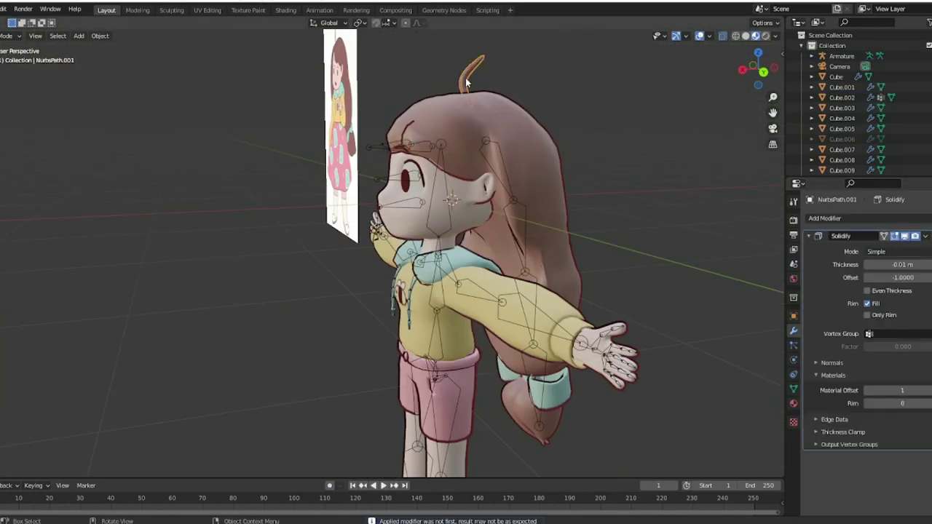
key("ctrl+p")
left_click(543, 387)
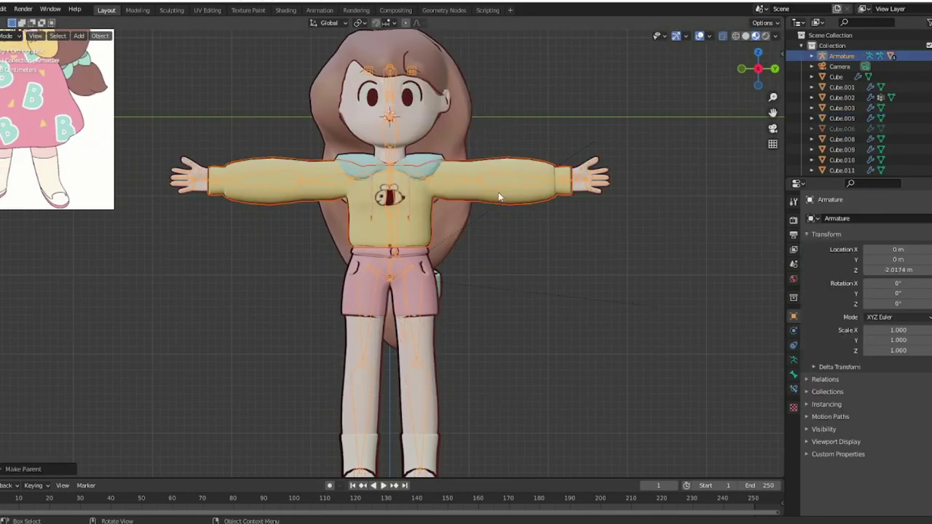
key("ctrl+p")
left_click(593, 183)
left_click(443, 309)
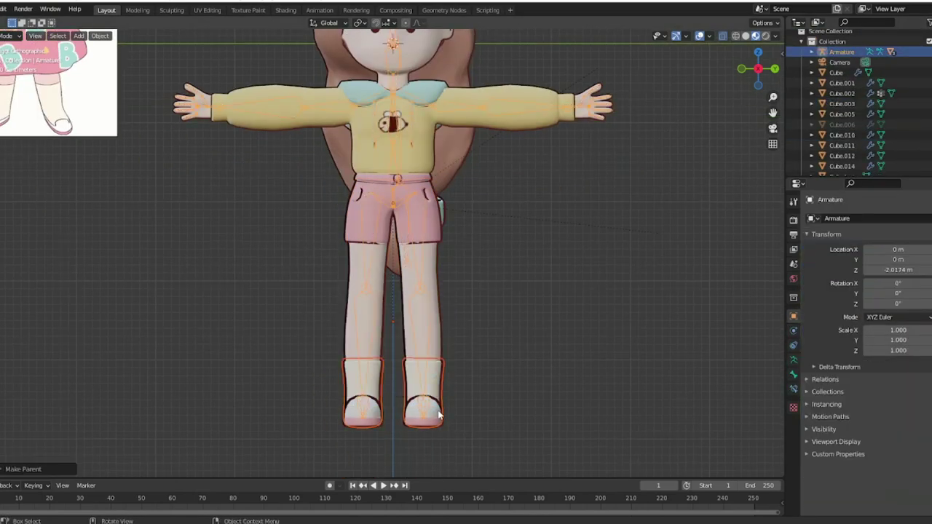
key("ctrl+p")
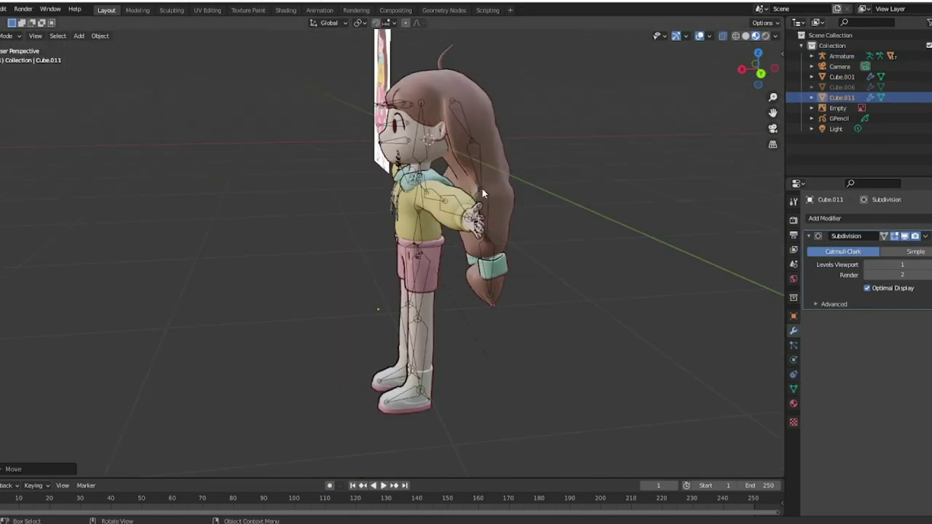
Step: Parent the pink skirt to the armature With Automatic Weights
left_click(841, 56, "ctrl")
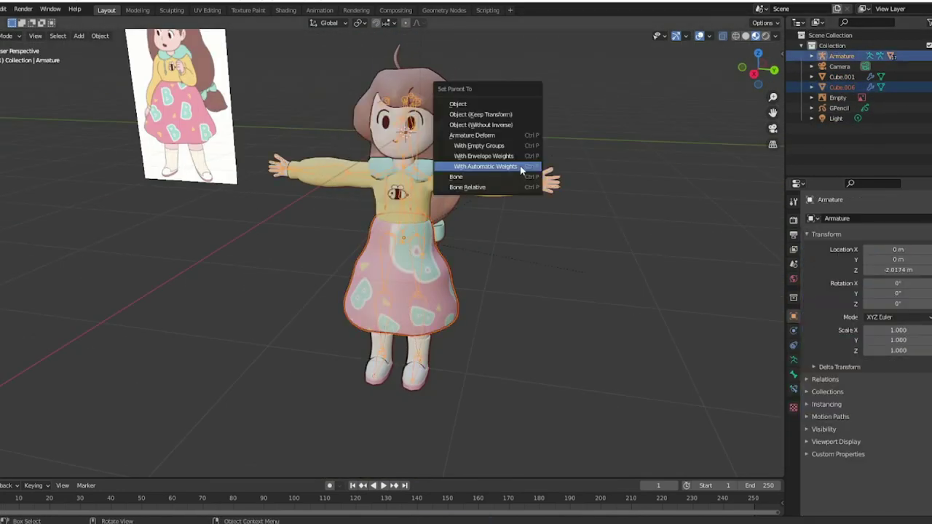
left_click(485, 167)
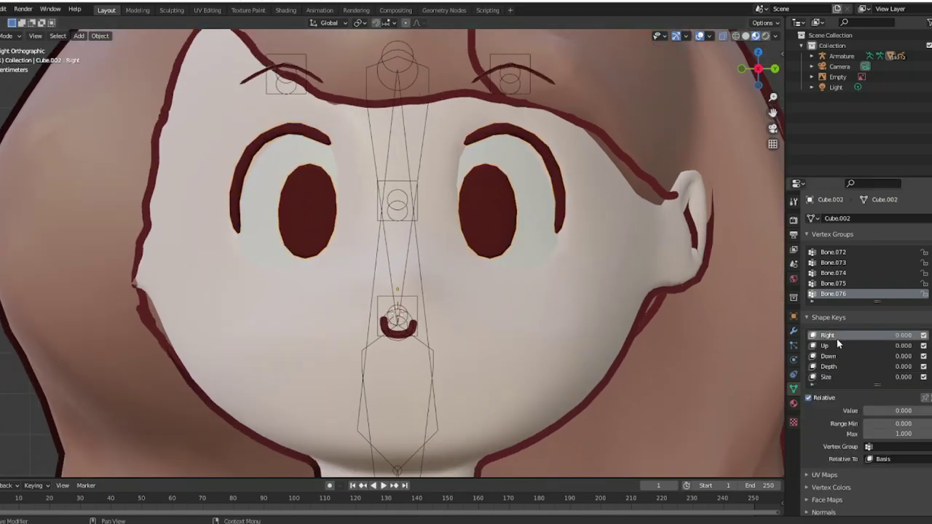
Step: Add a driver to the Up shape key value
left_click(862, 345)
right_click(862, 346)
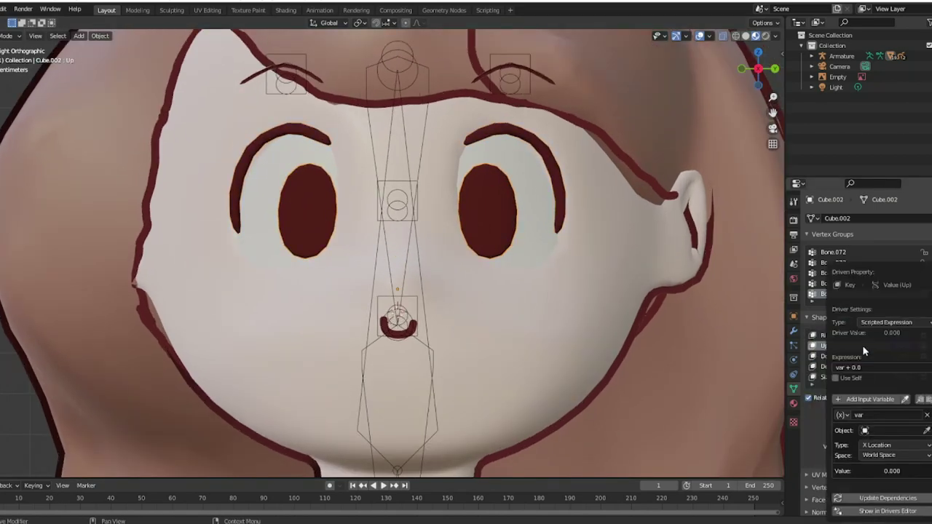
left_click(874, 321)
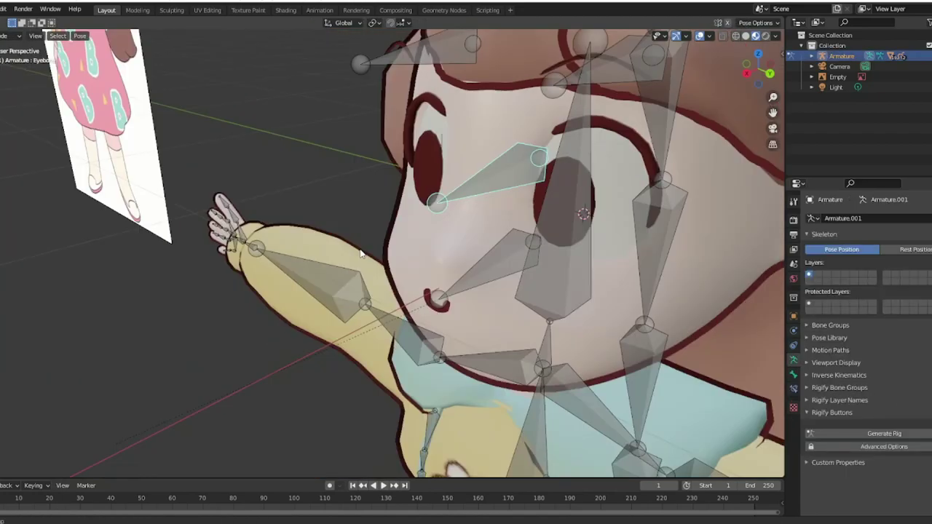
Step: Lower the eye bone along Z and set the driver variable to Local Space on the Armature
key("KP_3")
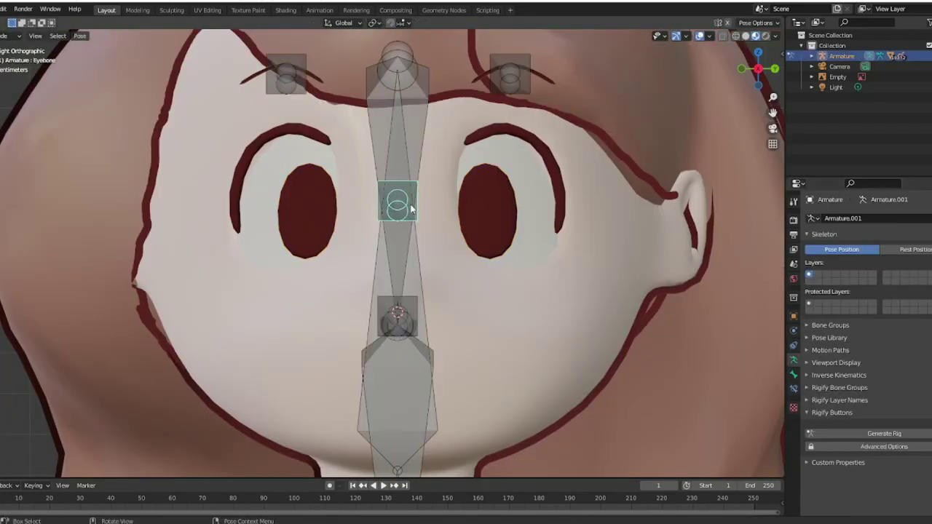
key("g")
key("z")
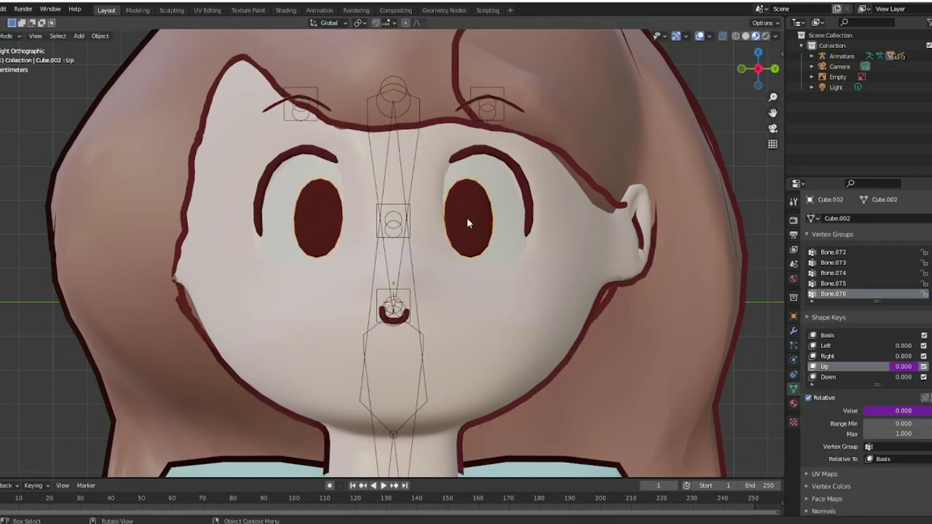
key("ctrl+d")
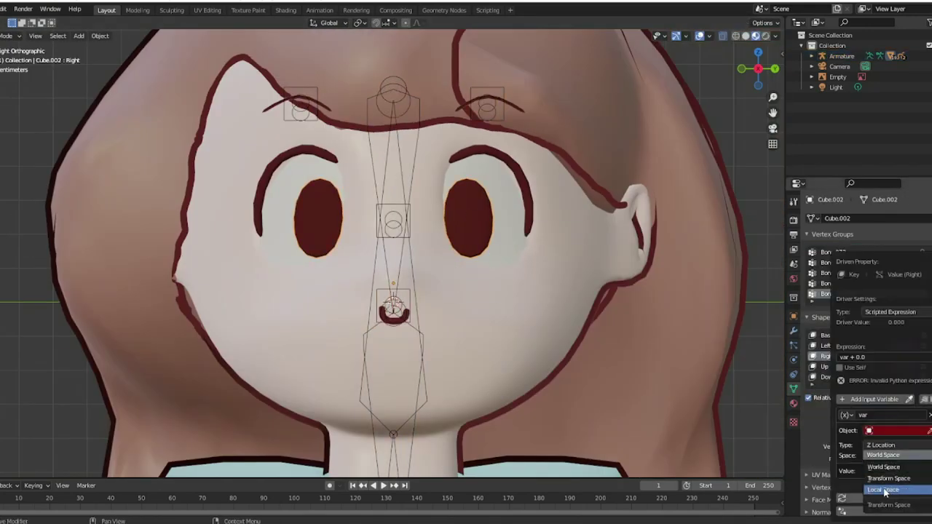
left_click(885, 492)
left_click(895, 431)
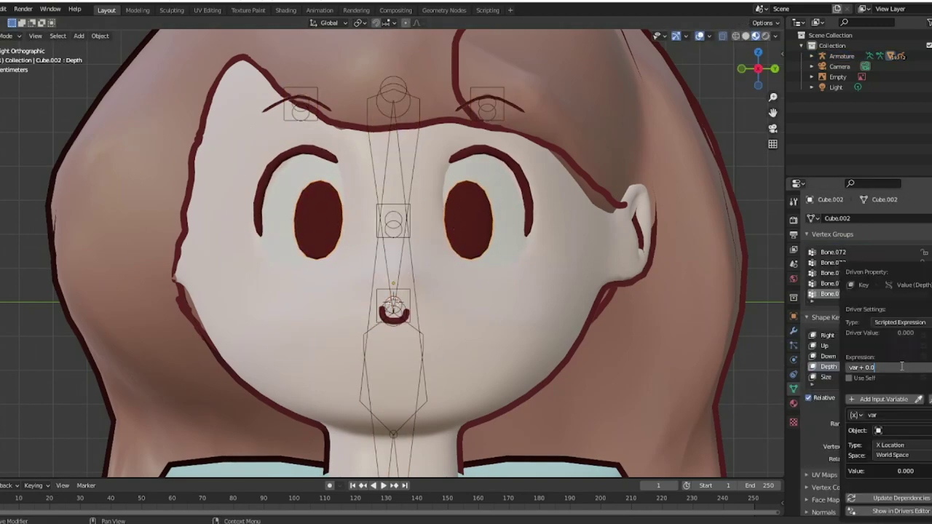
left_click(880, 430)
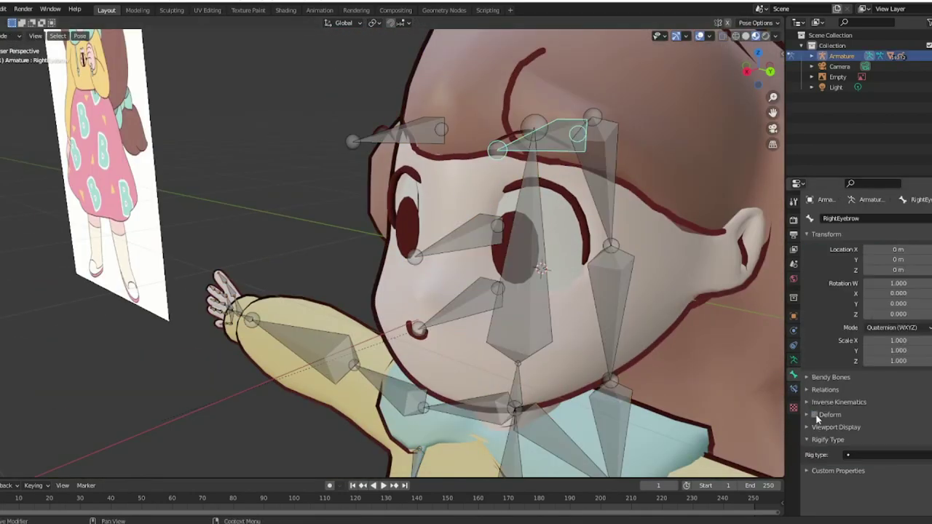
Step: Return the armature to Object Mode and save the blend file
key("ctrl+Tab")
left_click(298, 137)
middle_click_drag(374, 133, 379, 131)
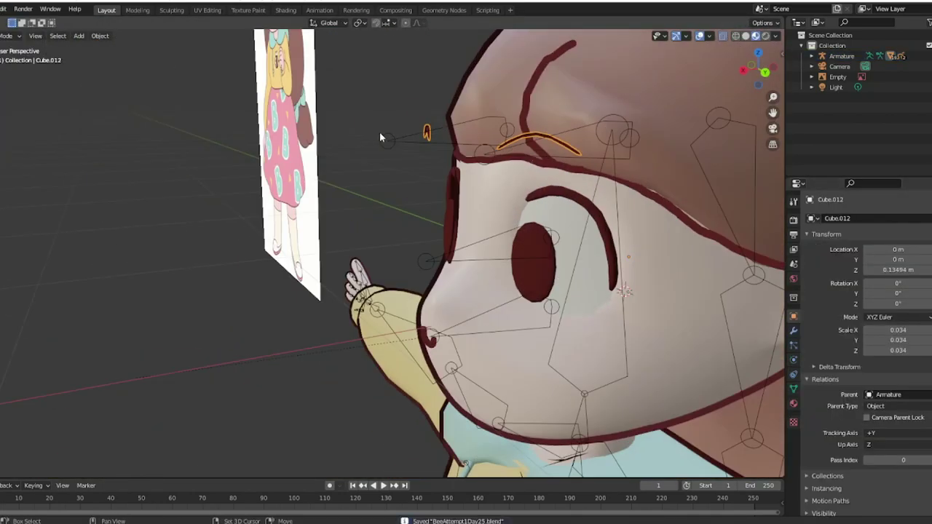
key("ctrl+s")
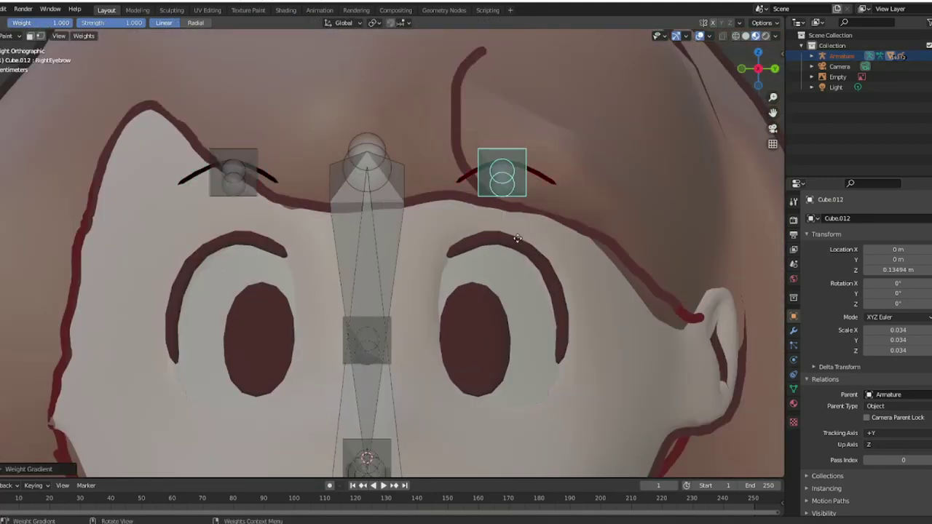
Step: Parent the eyebrow mesh to the armature and select the eye bone for weight painting
left_click(233, 174, "ctrl")
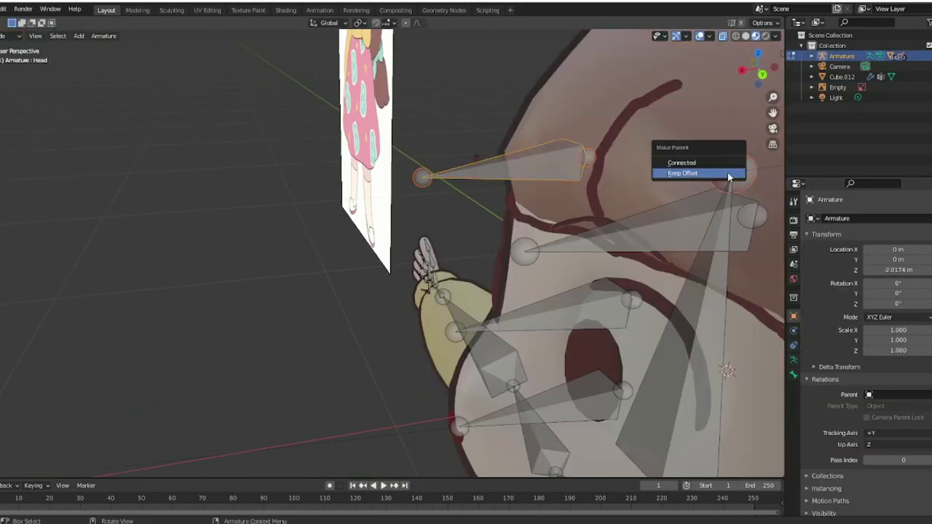
left_click(729, 177)
middle_click_drag(725, 182, 743, 69)
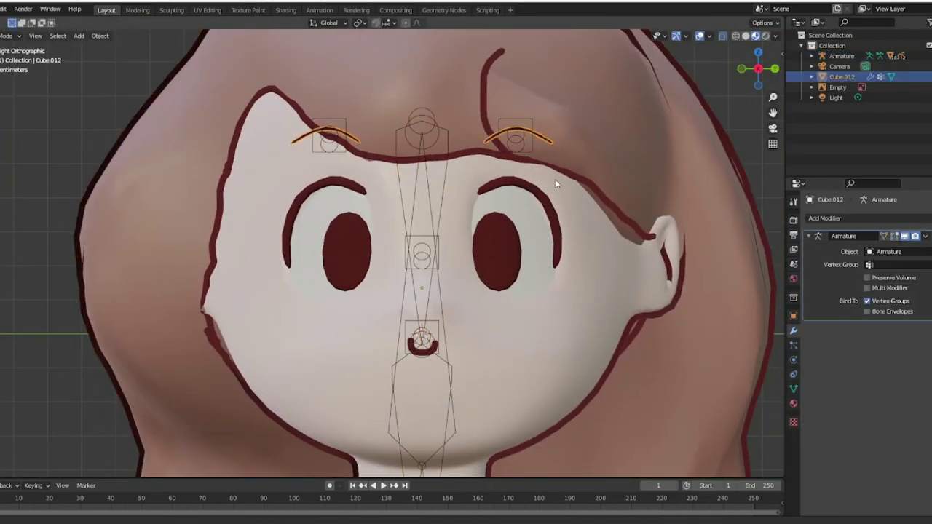
middle_click_drag(554, 179, 539, 226, "shift")
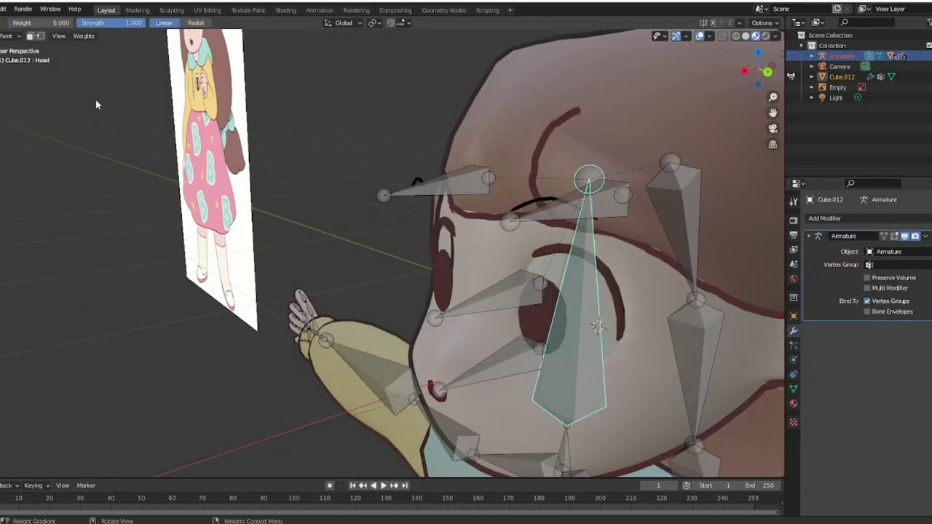
left_click(485, 300, "ctrl")
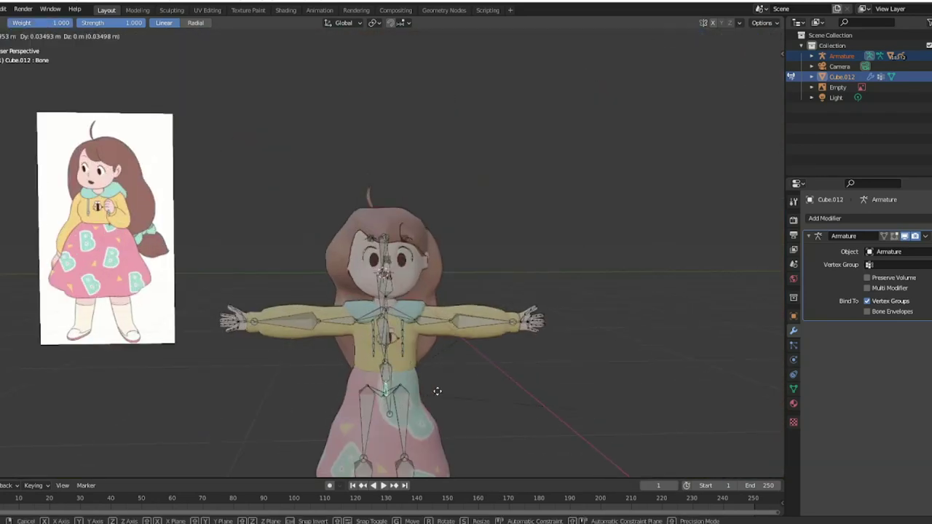
scroll(433, 399, "up", 4)
scroll(432, 398, "down", 1)
scroll(432, 398, "up", 2)
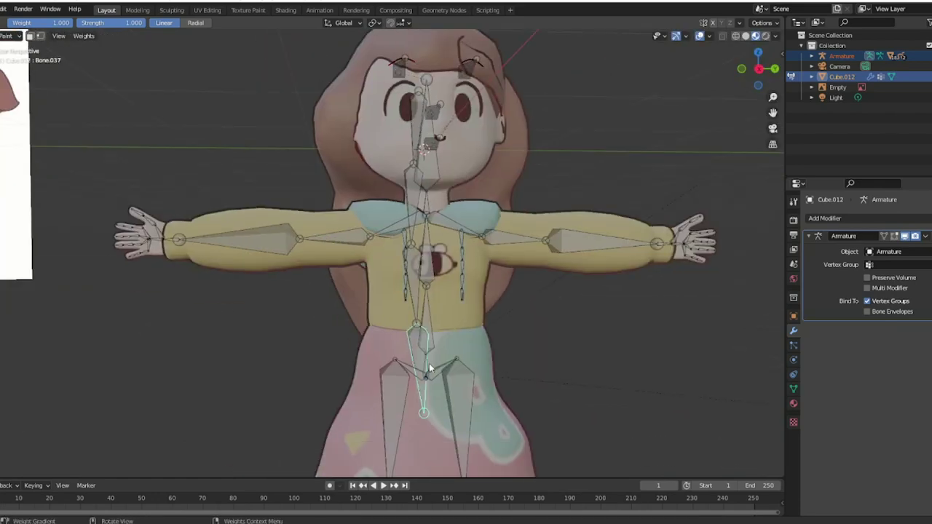
key("g")
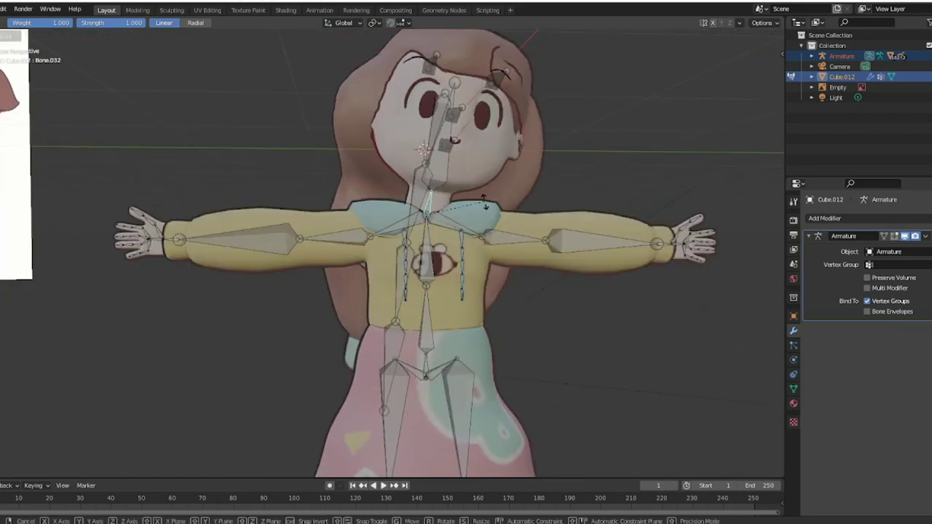
right_click(485, 206)
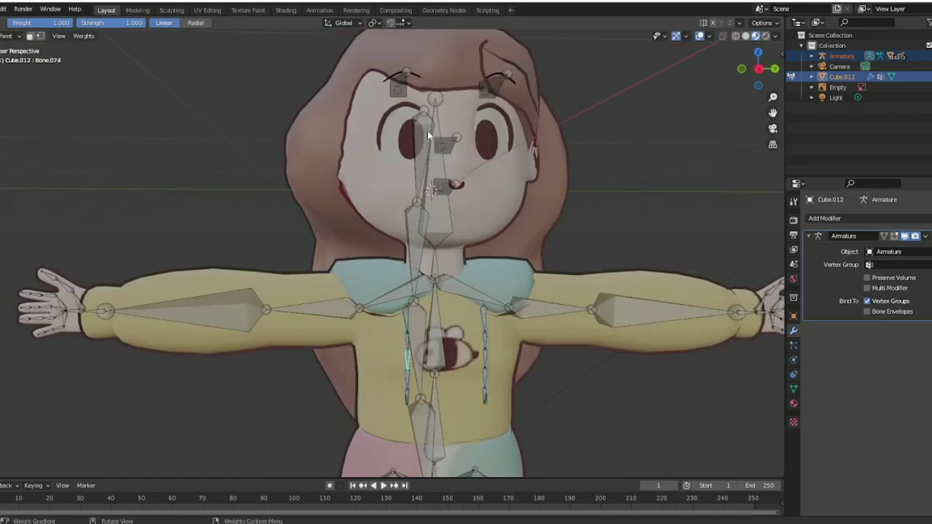